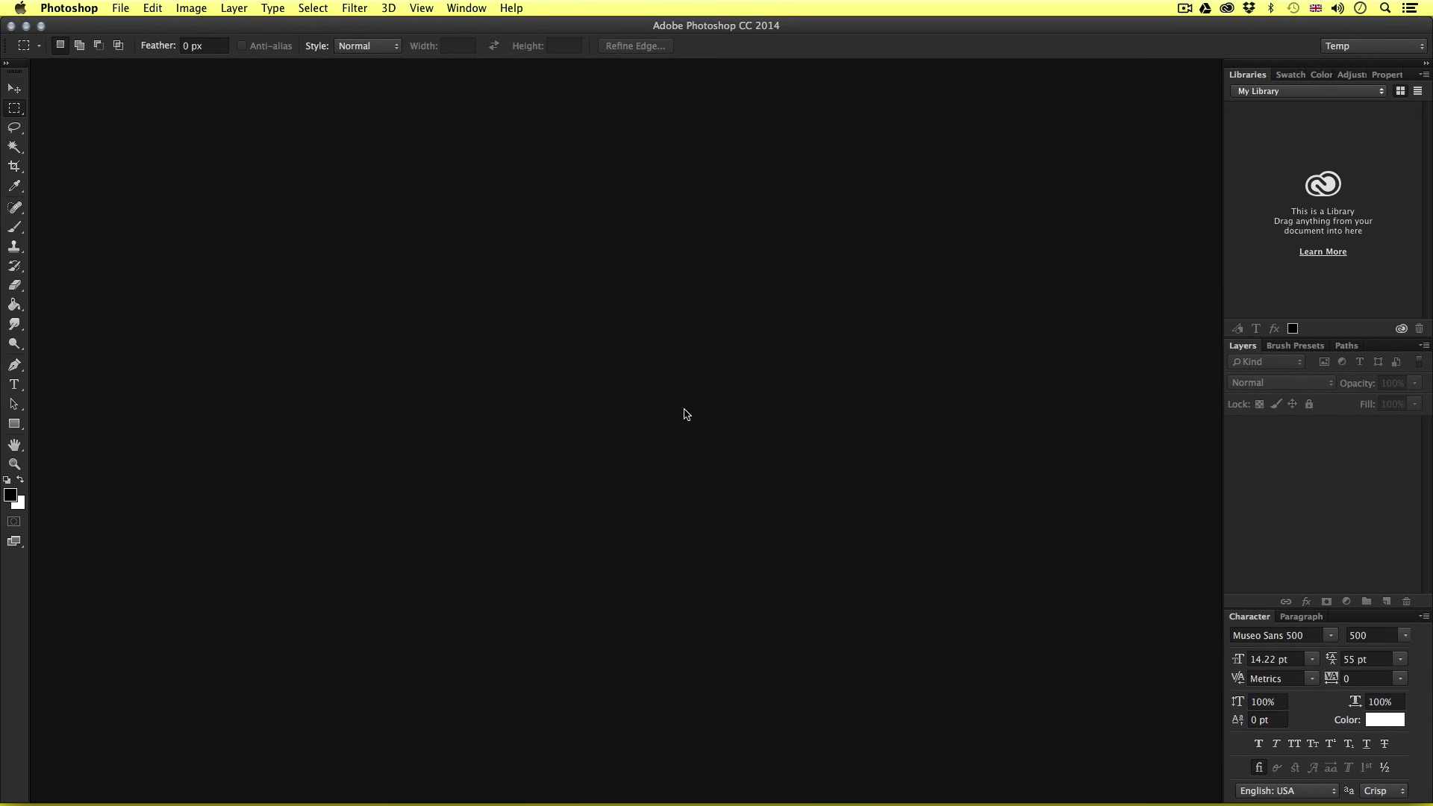
Switch to the Essentials (Default) workspace.
click(465, 9)
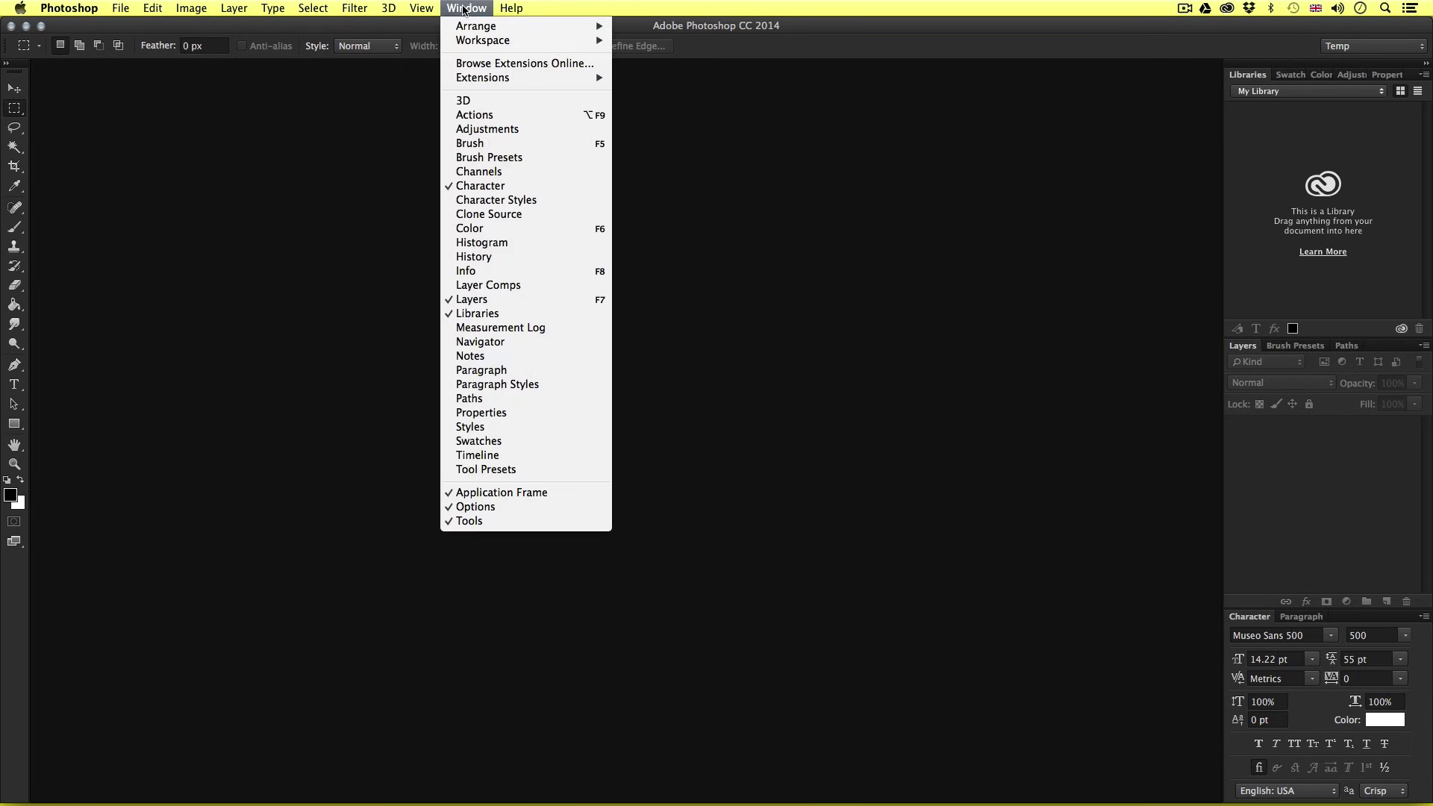
mouse_move(486, 43)
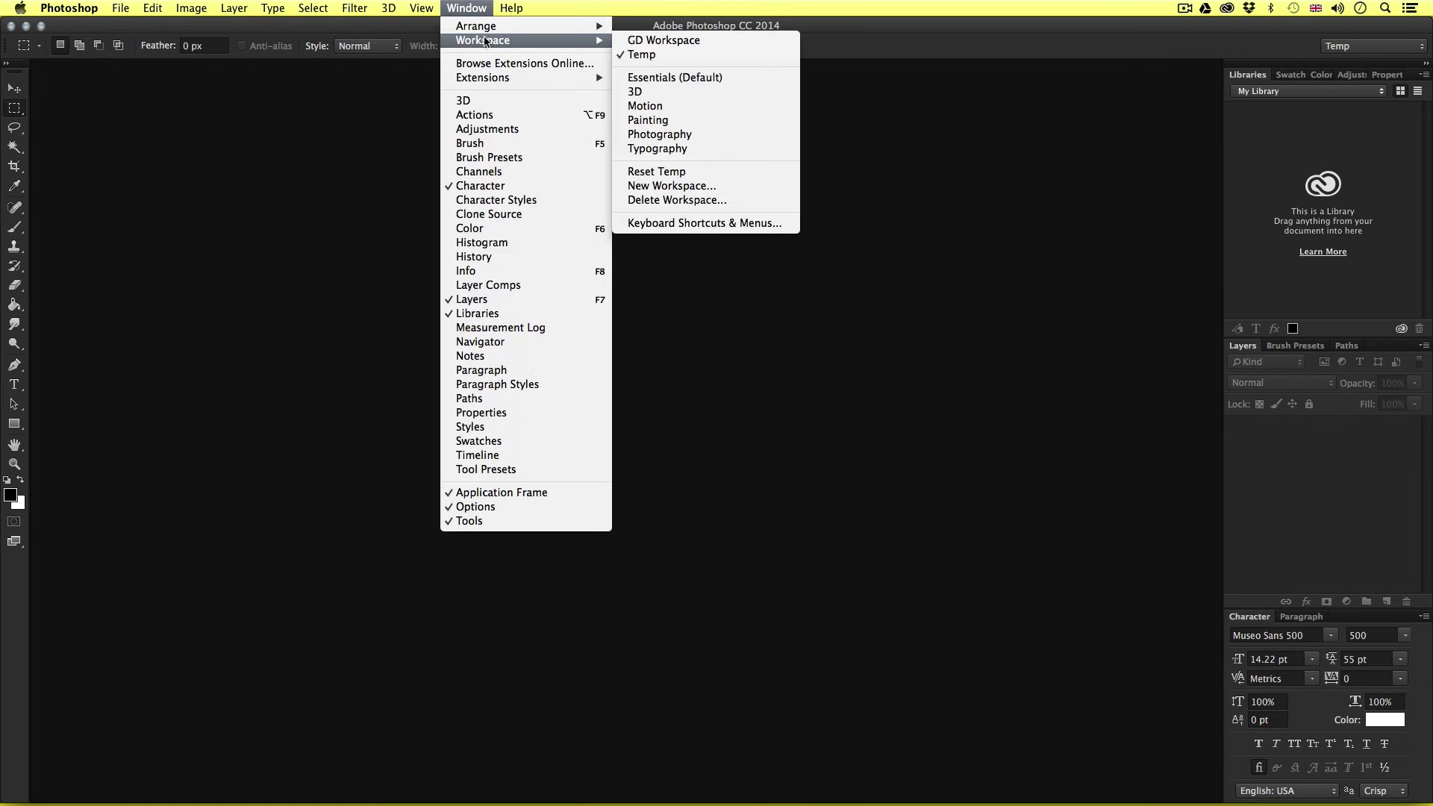
click(699, 78)
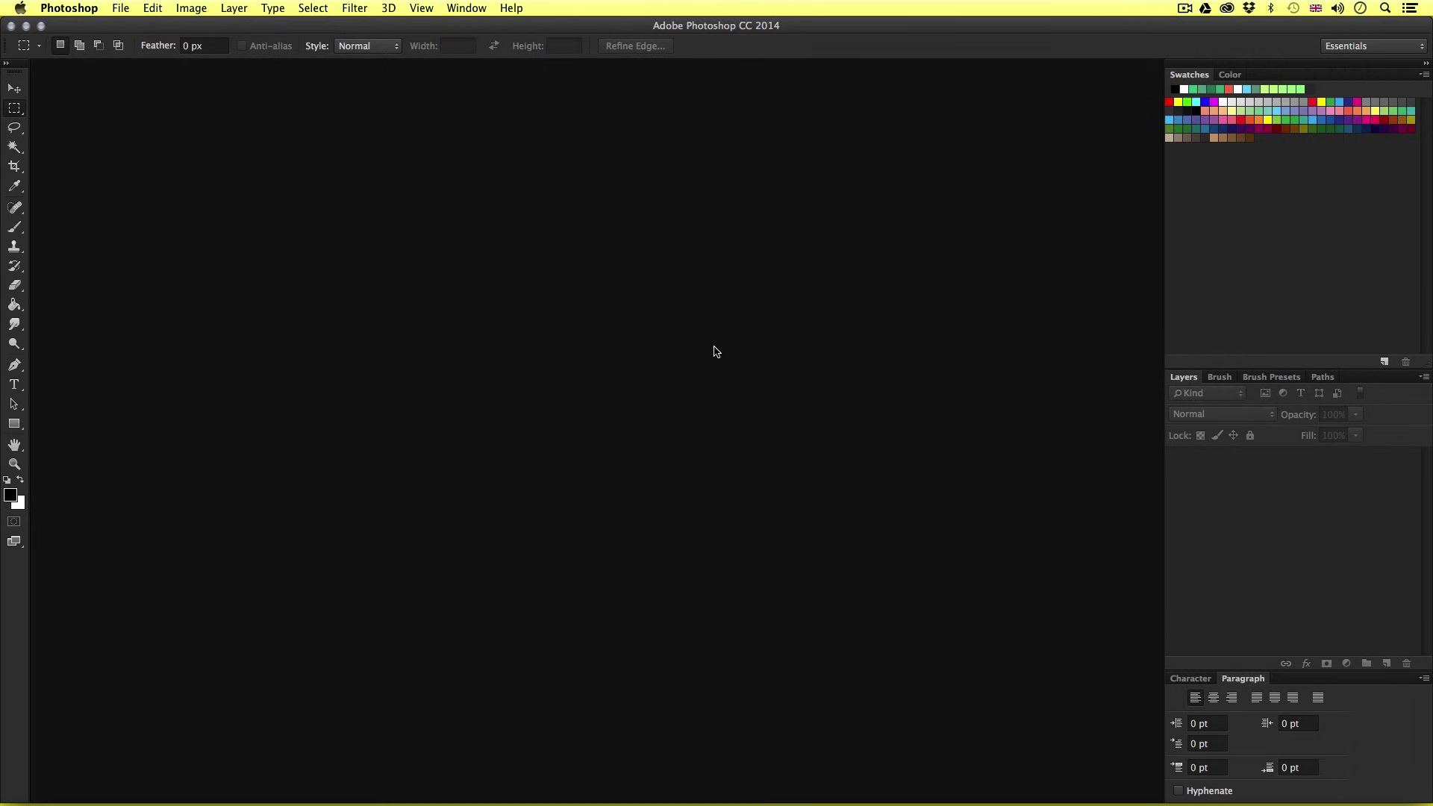
Reset Essentials to its default Color, Libraries and Layers panel layout.
click(469, 8)
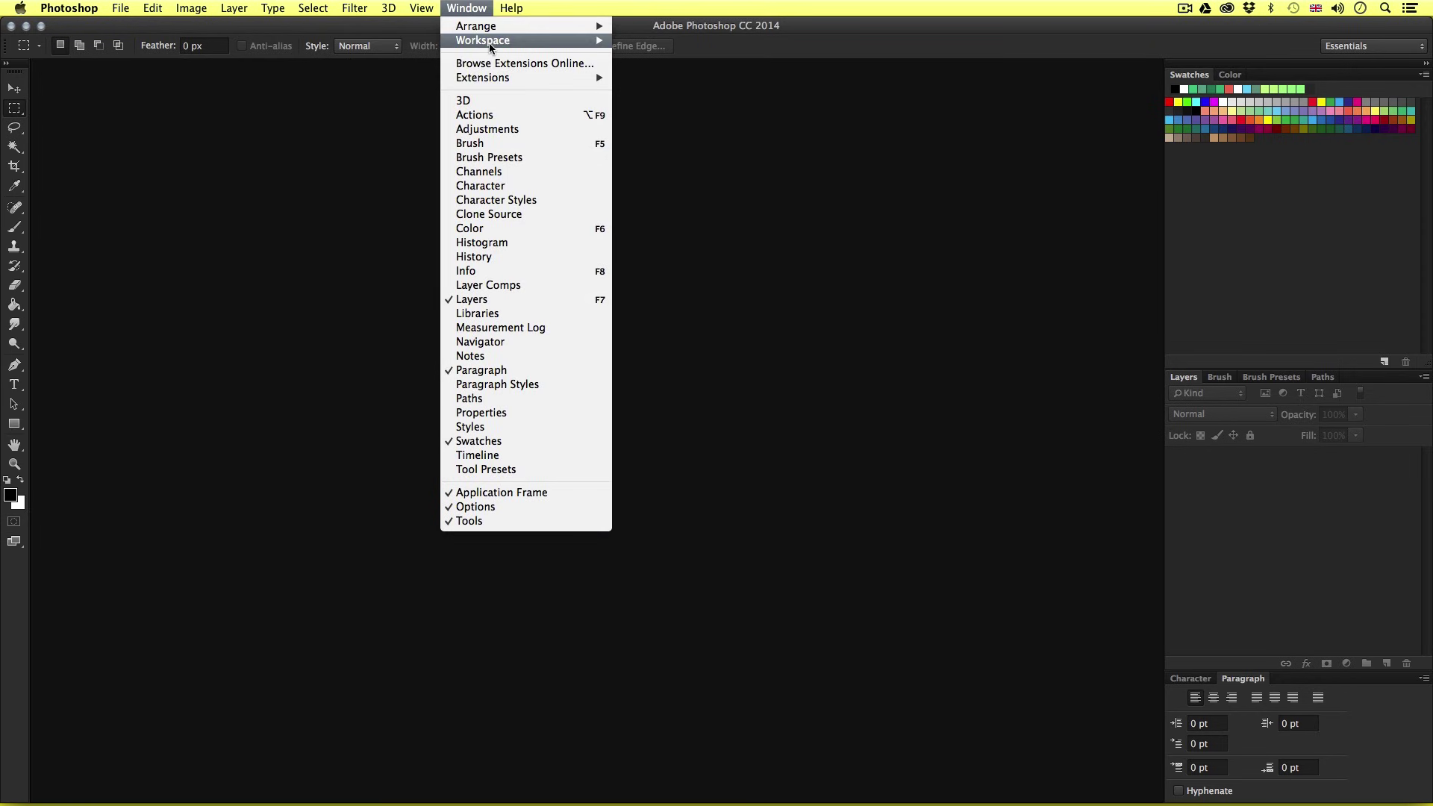
mouse_move(524, 39)
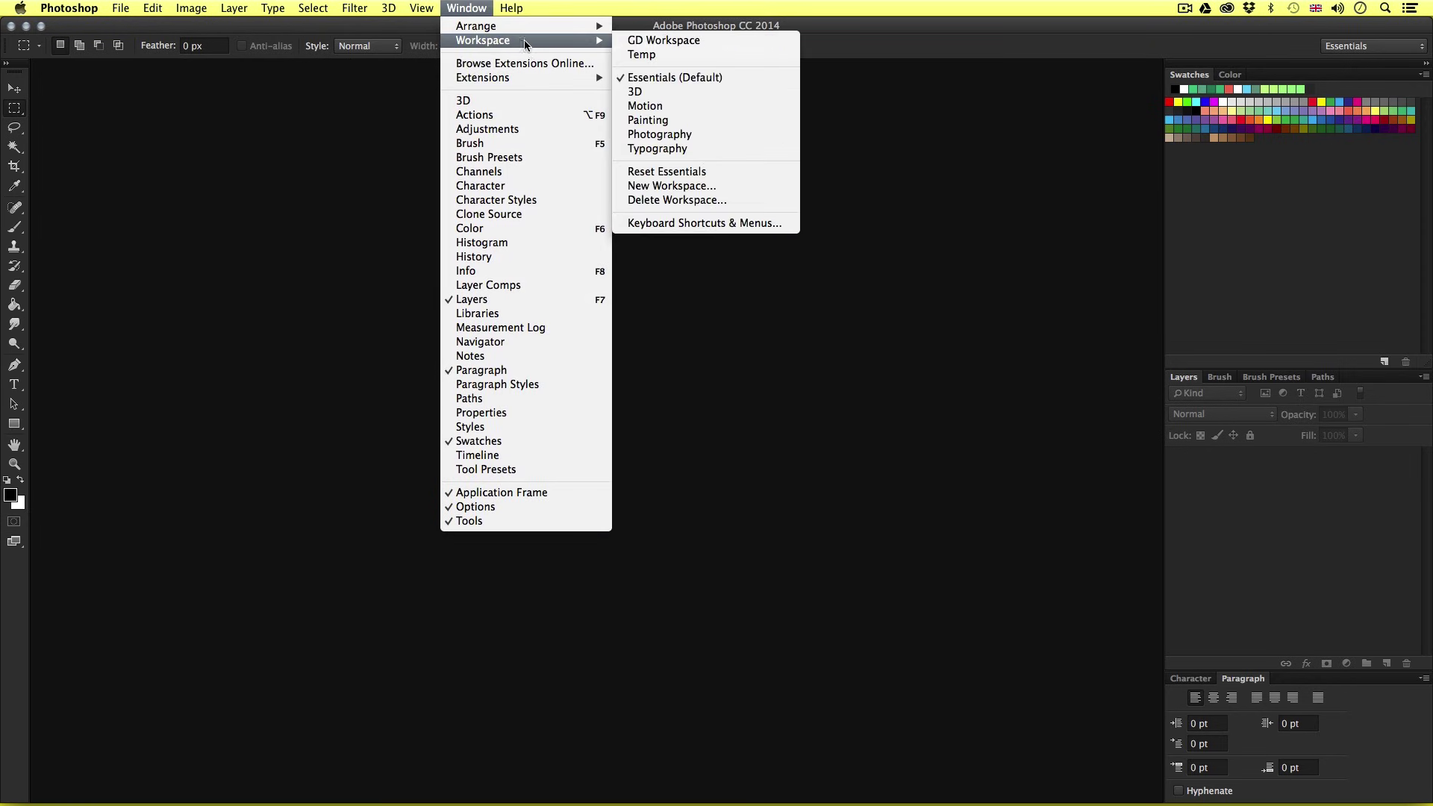
click(695, 173)
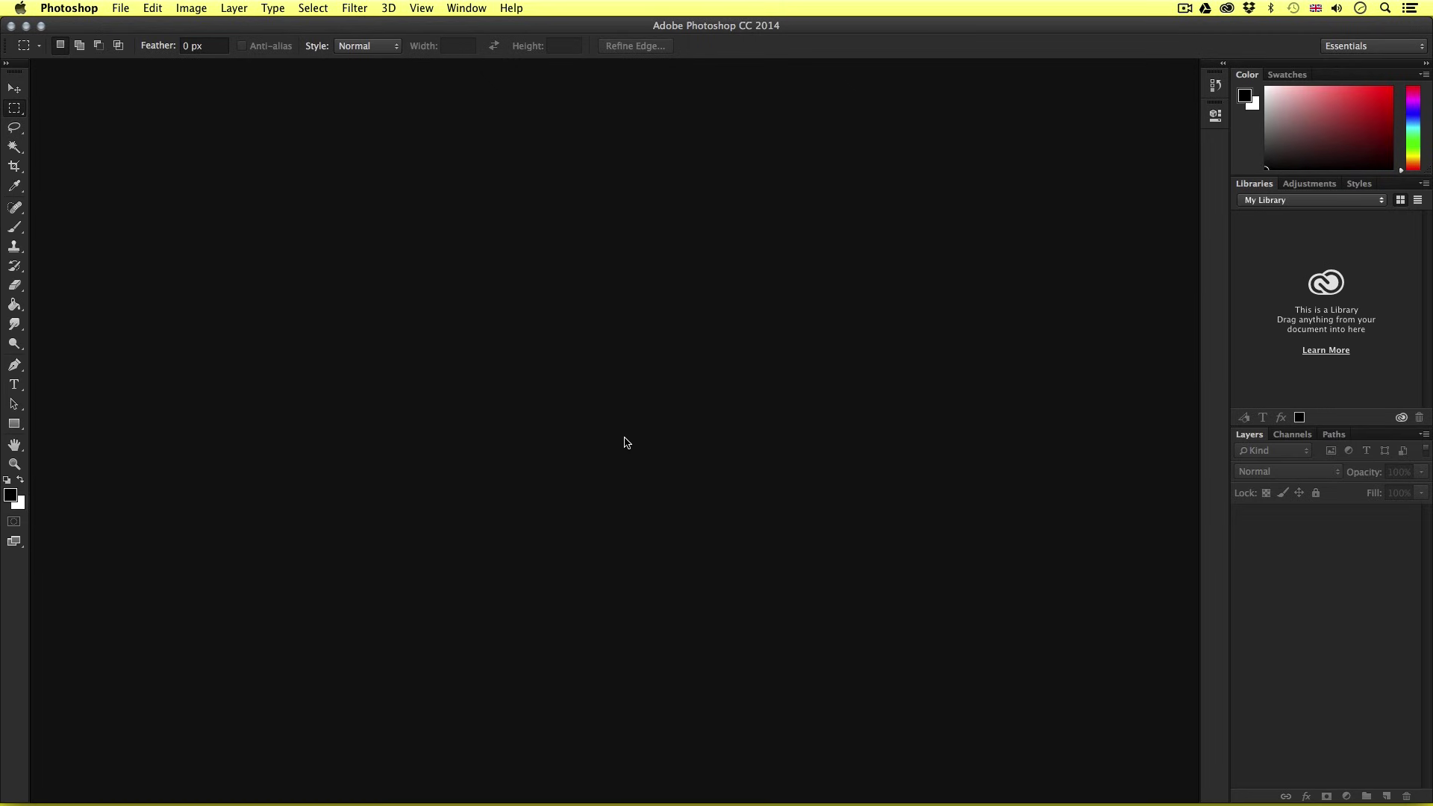
click(467, 9)
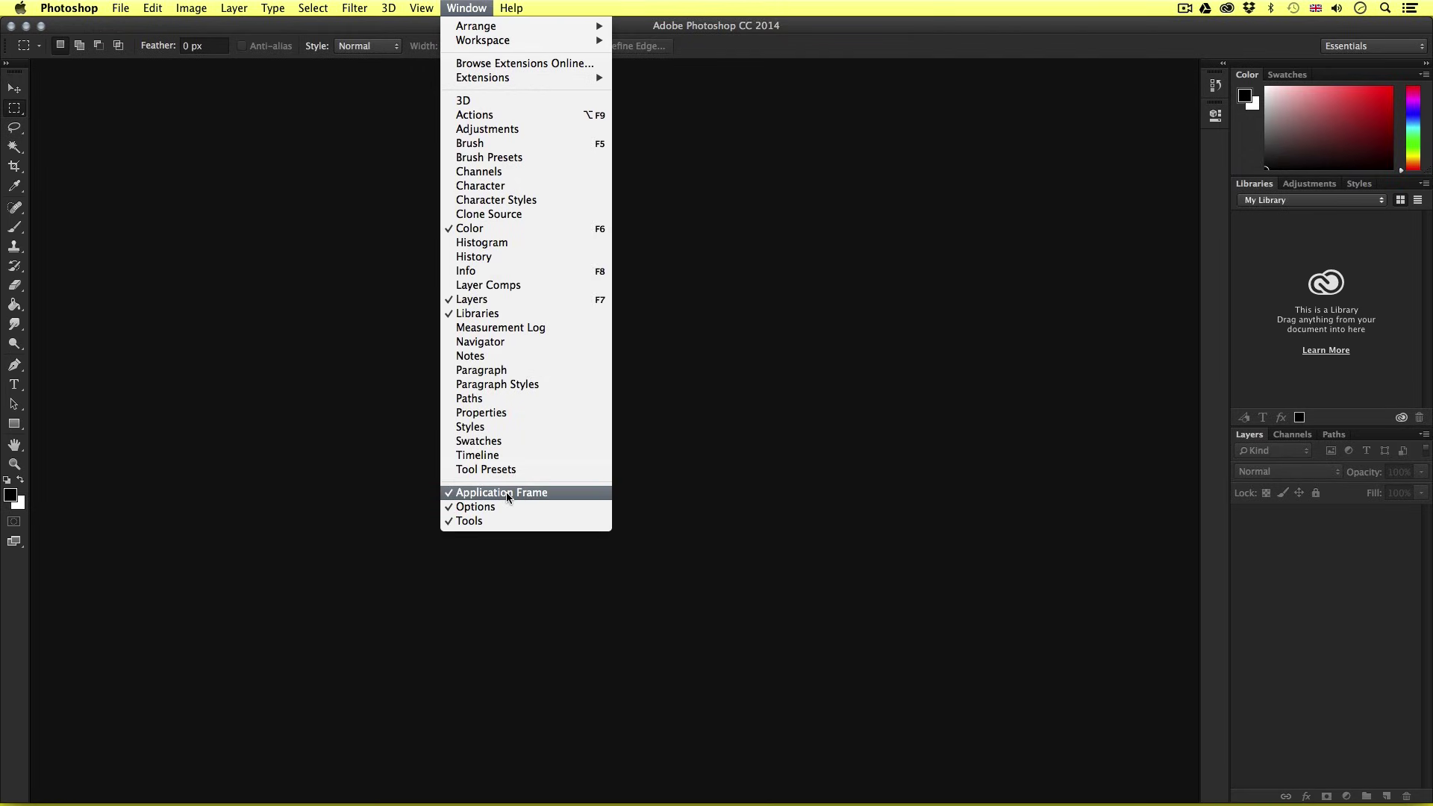
click(512, 494)
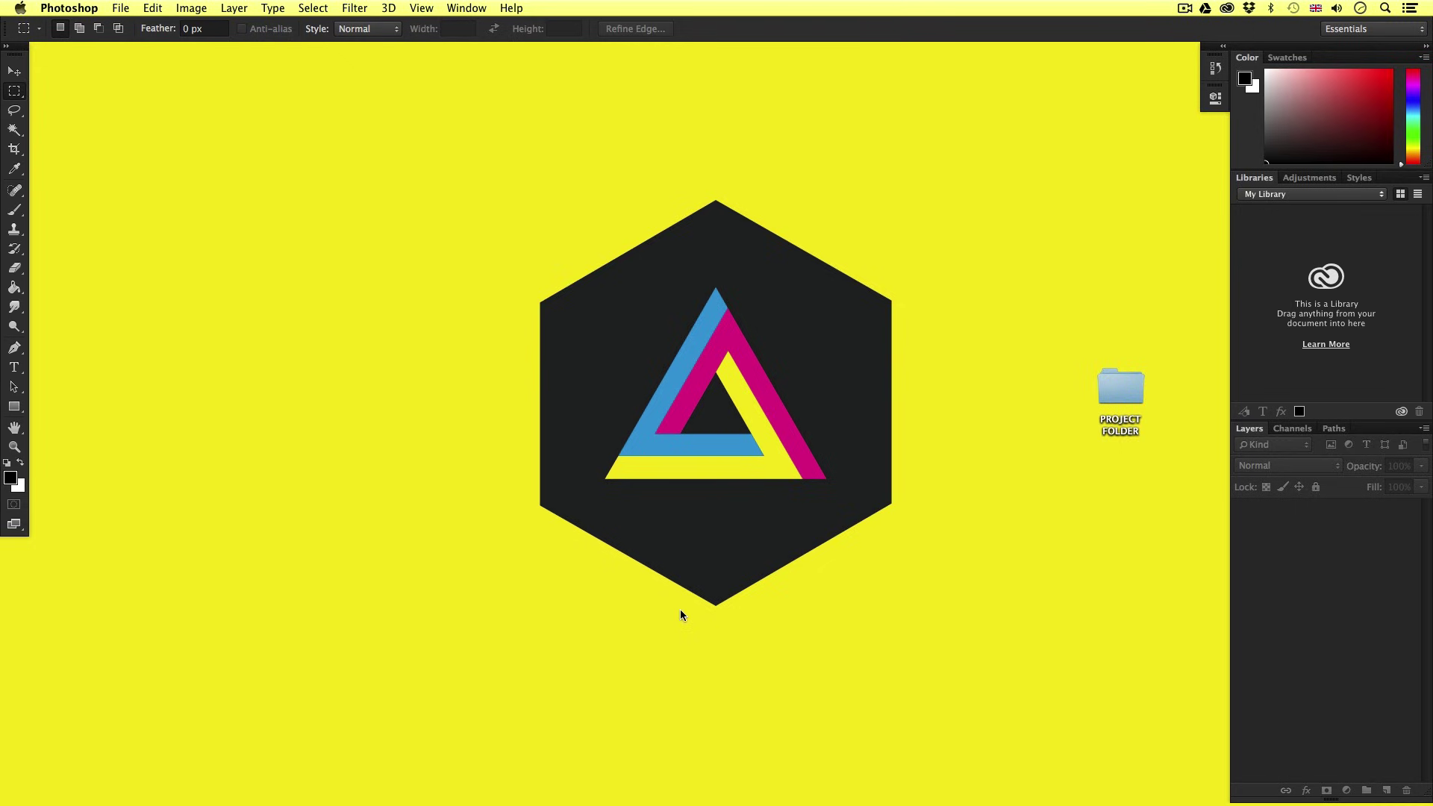
click(466, 8)
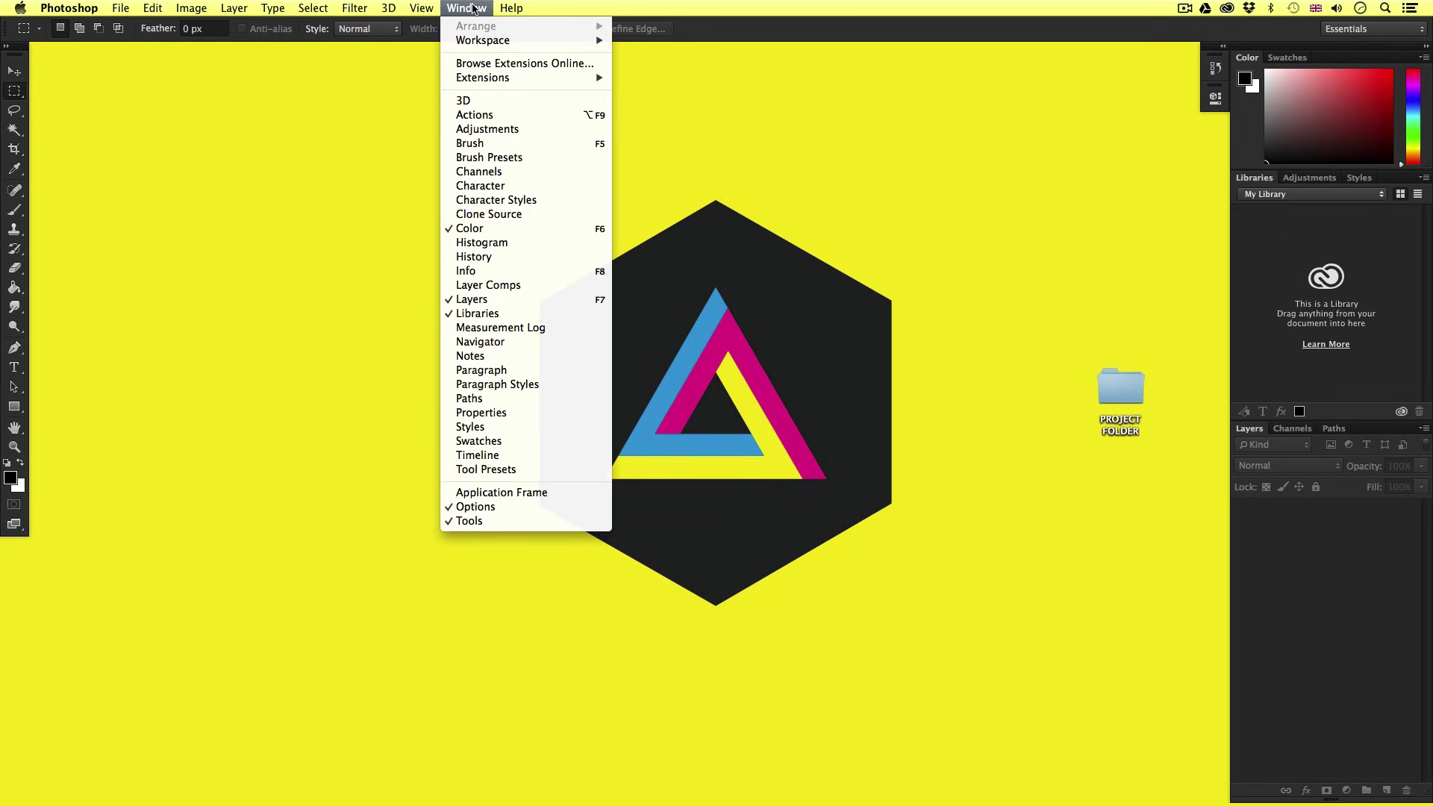
click(504, 492)
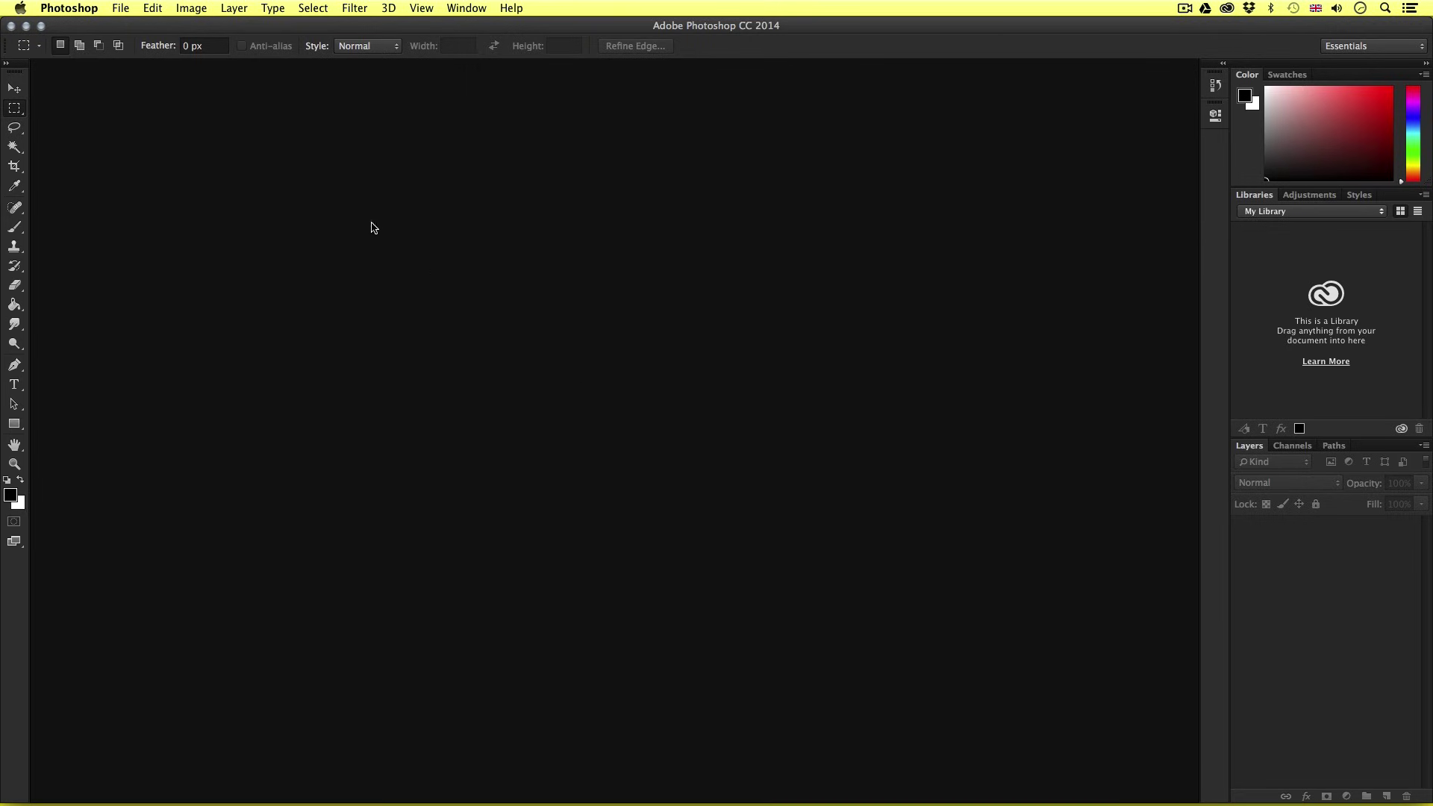
click(72, 11)
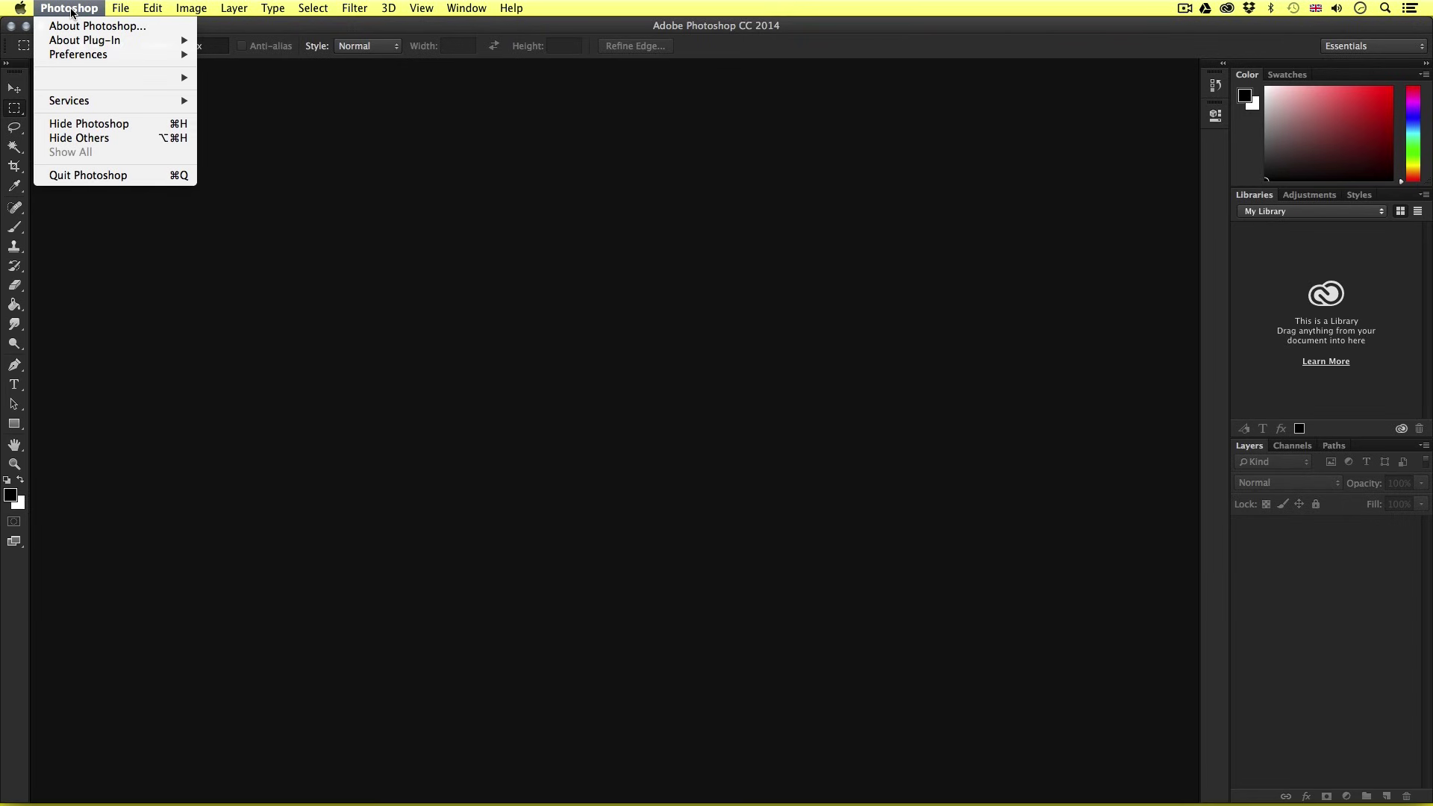
mouse_move(97, 56)
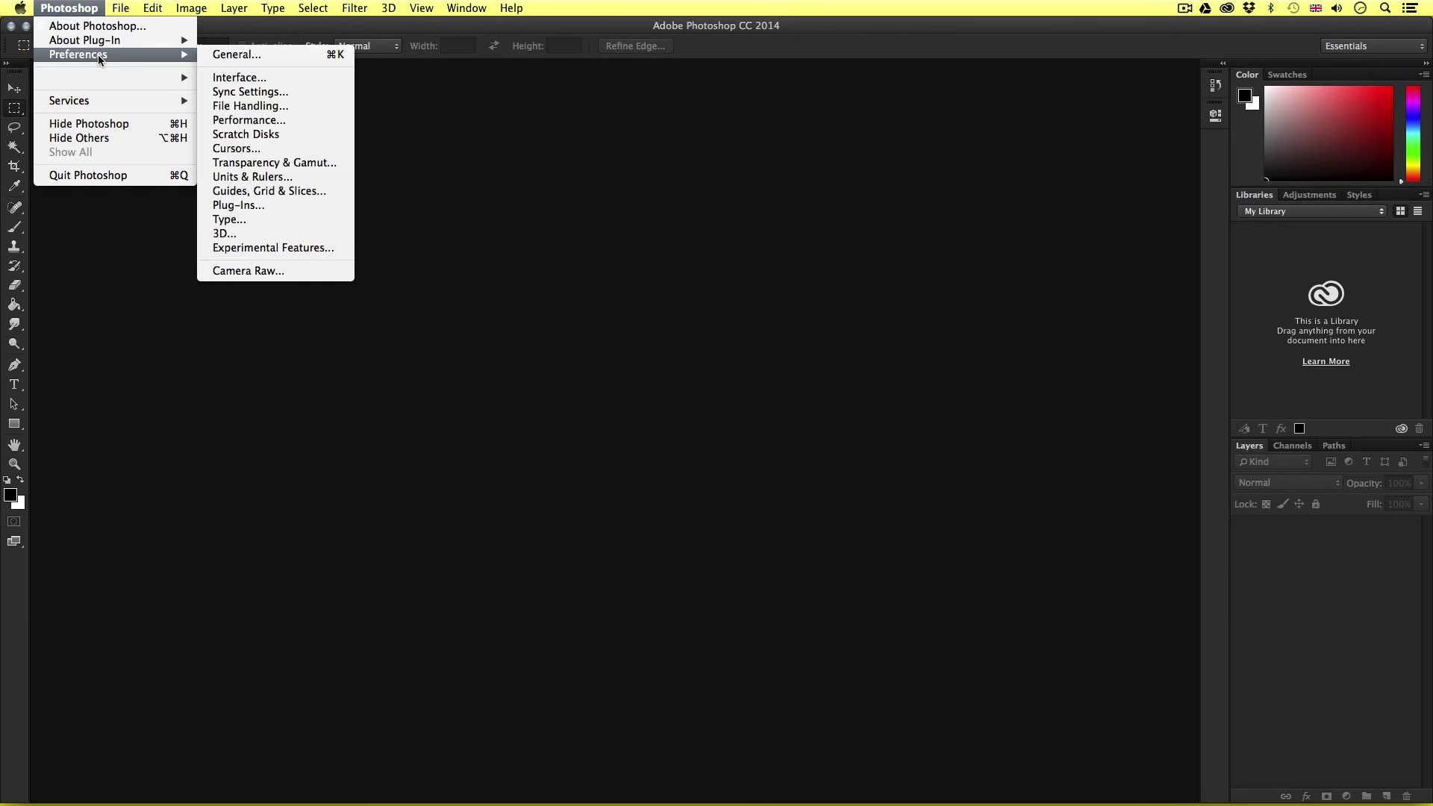
click(262, 77)
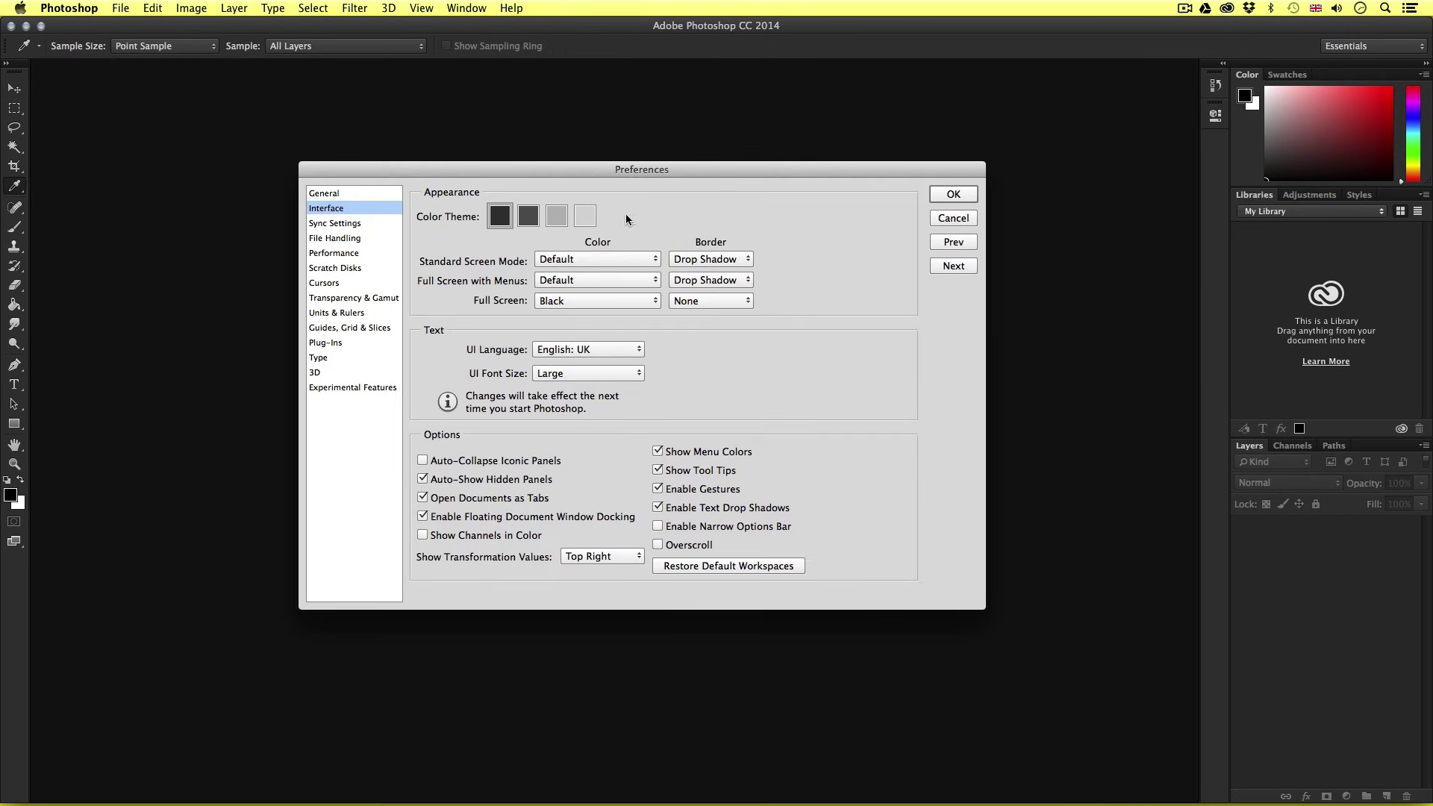
click(532, 217)
click(555, 218)
click(584, 221)
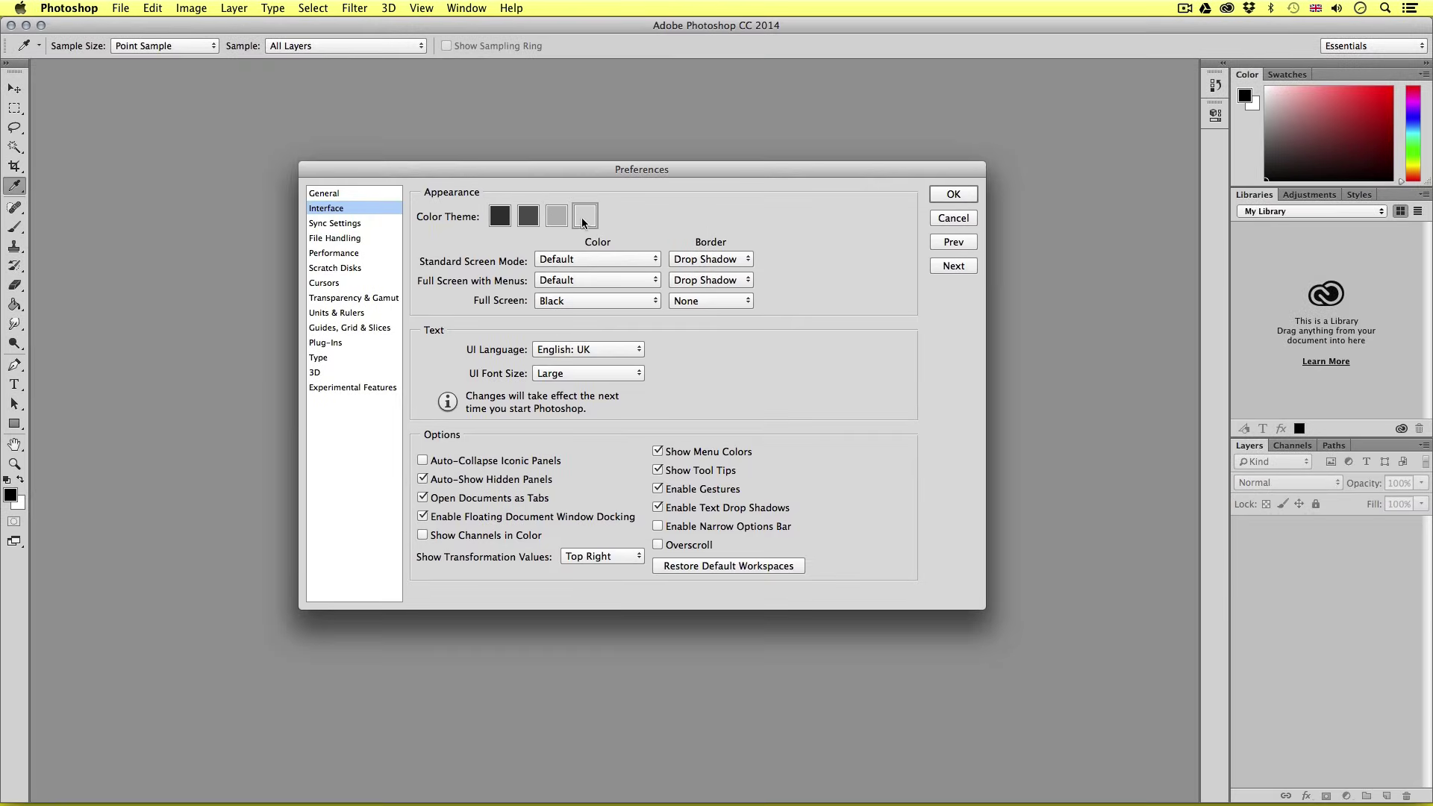
click(556, 222)
click(536, 220)
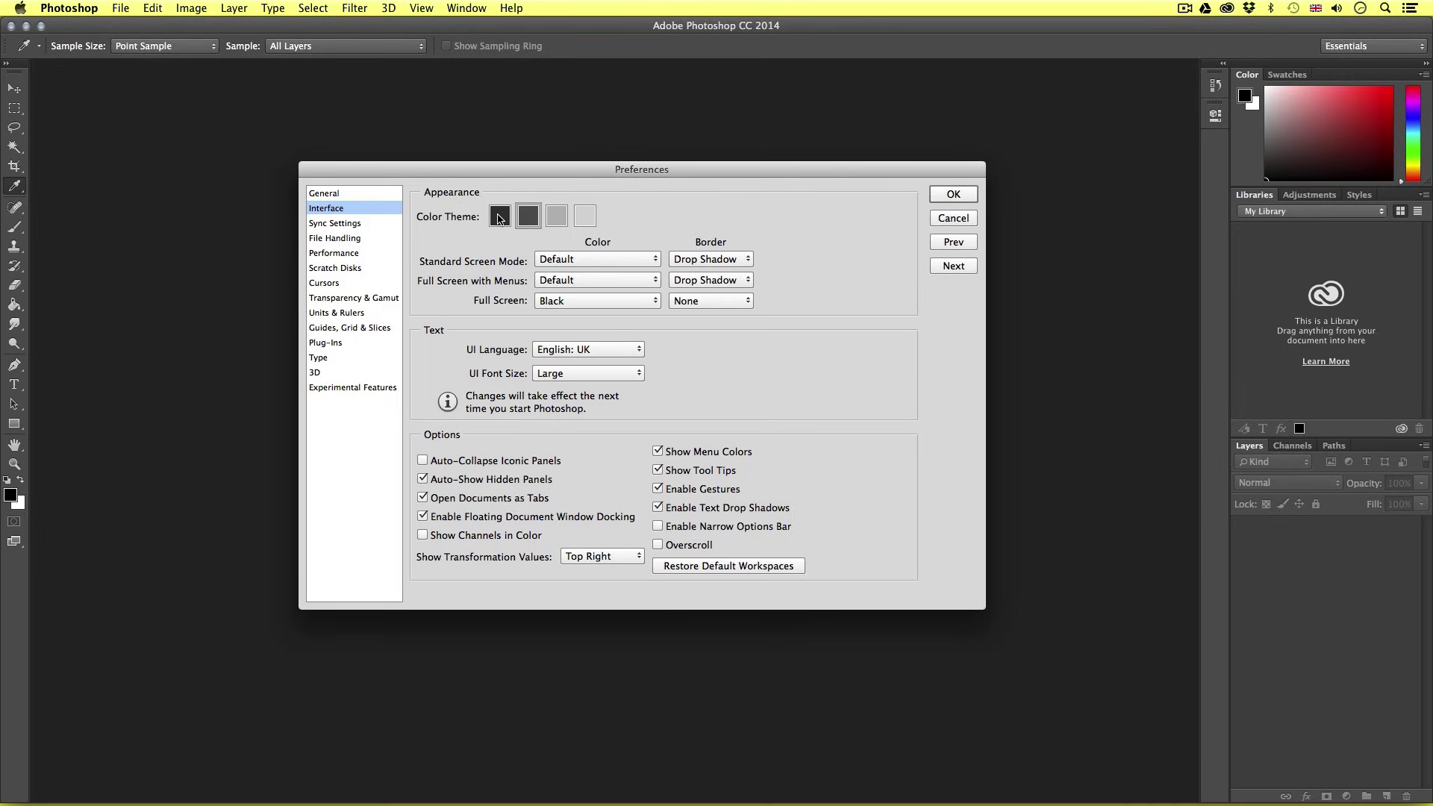
click(501, 221)
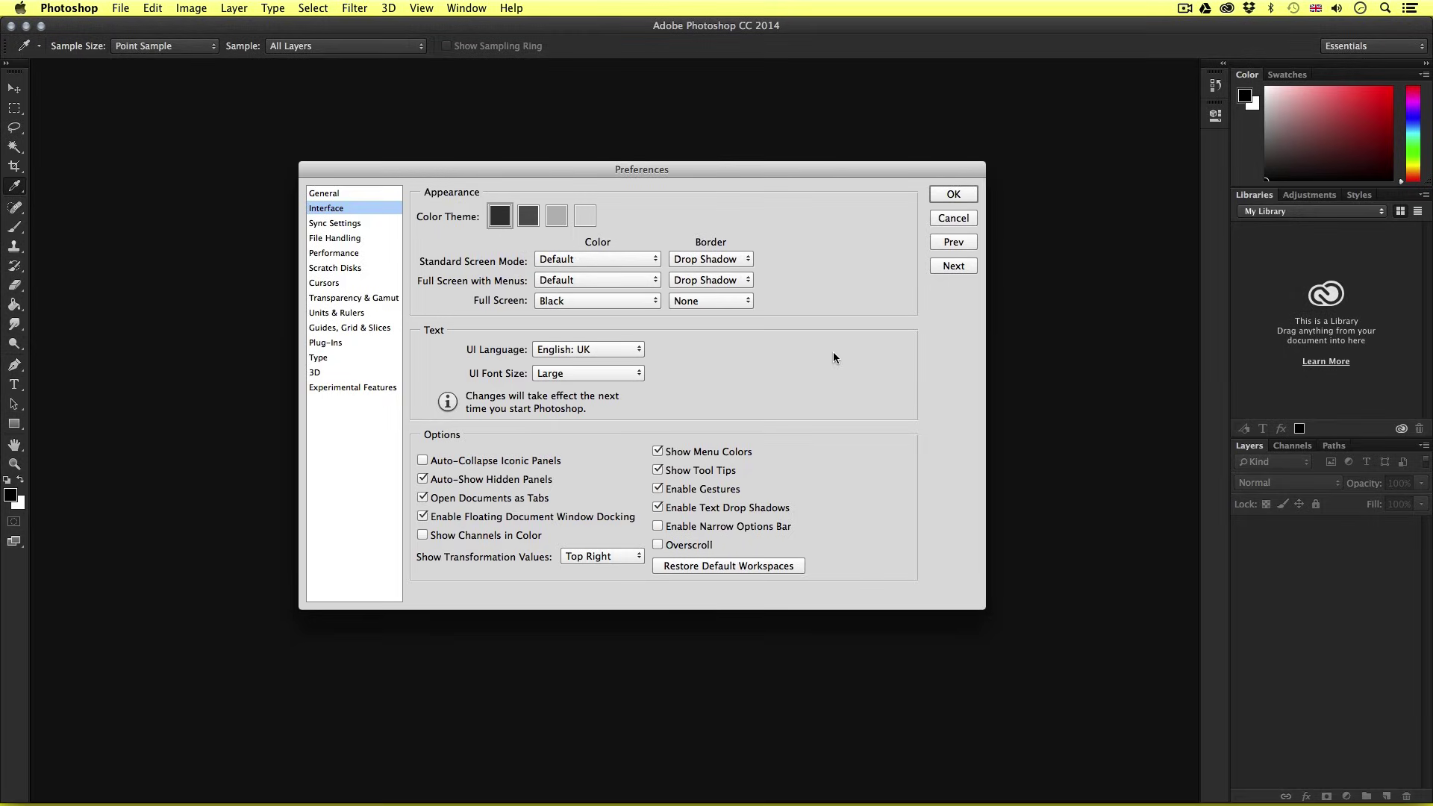
click(945, 198)
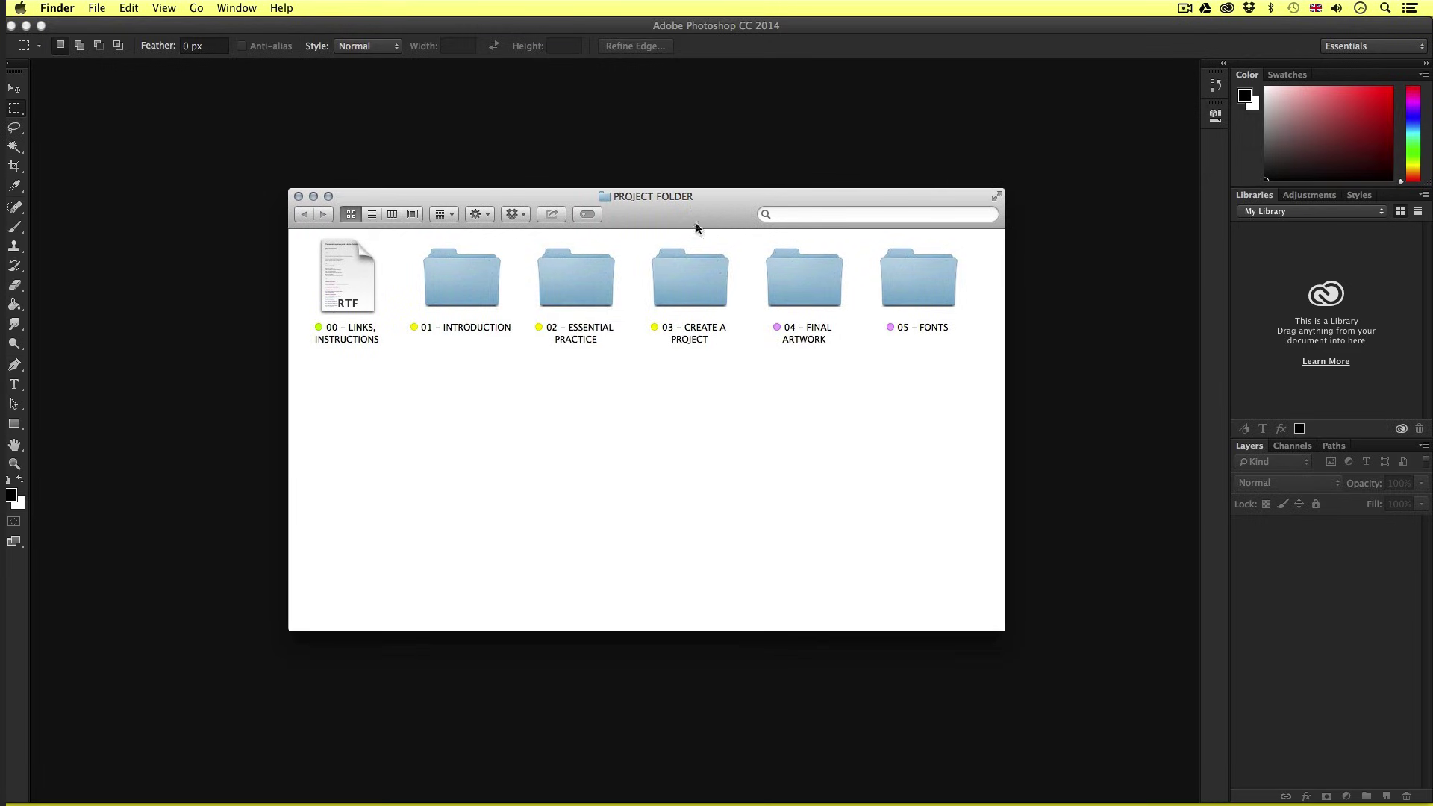
Open INTERFACE_INTRODUCTION.psd from 01 – INTRODUCTION > 01 – INTERFACE INTRODUCTION in Finder.
double_click(480, 270)
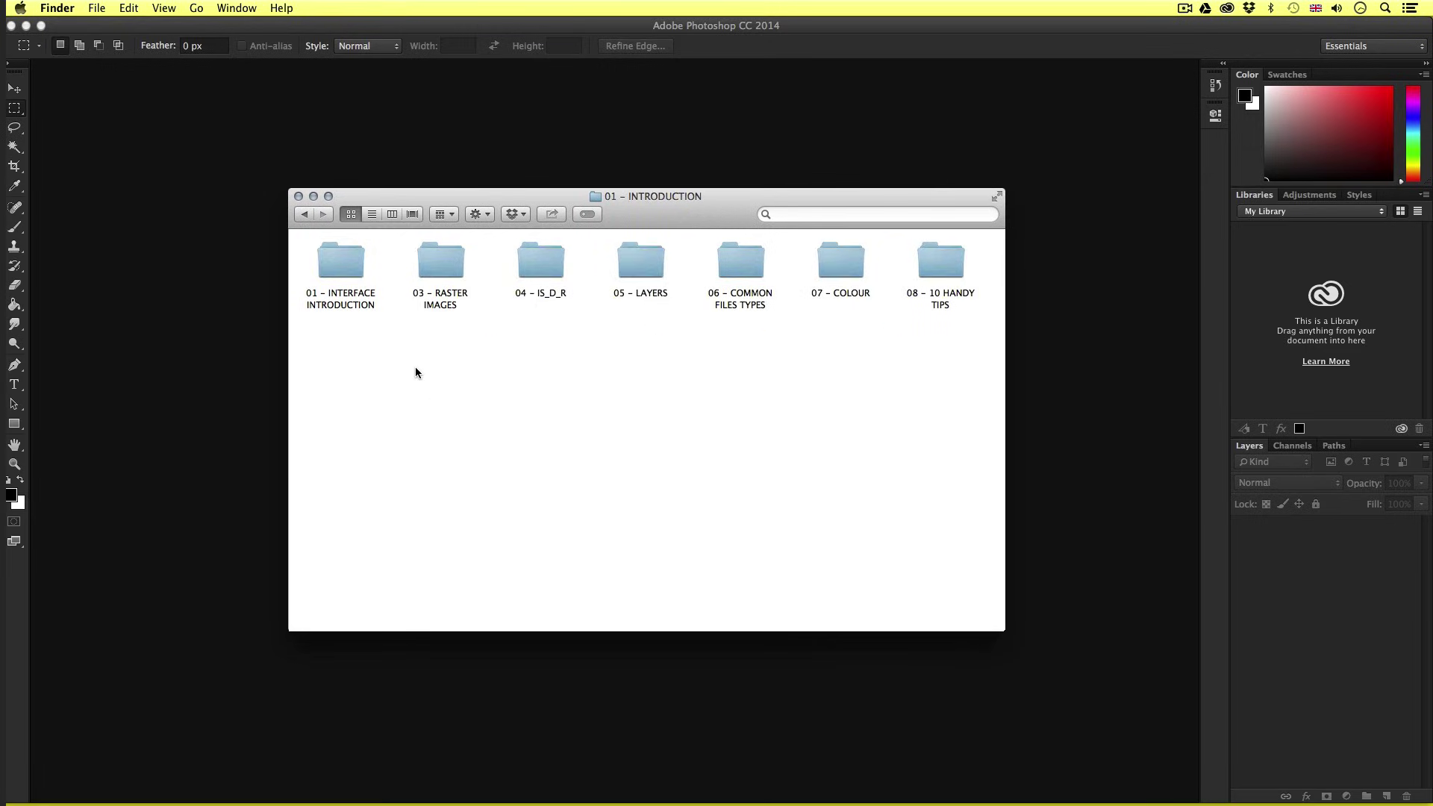
double_click(355, 265)
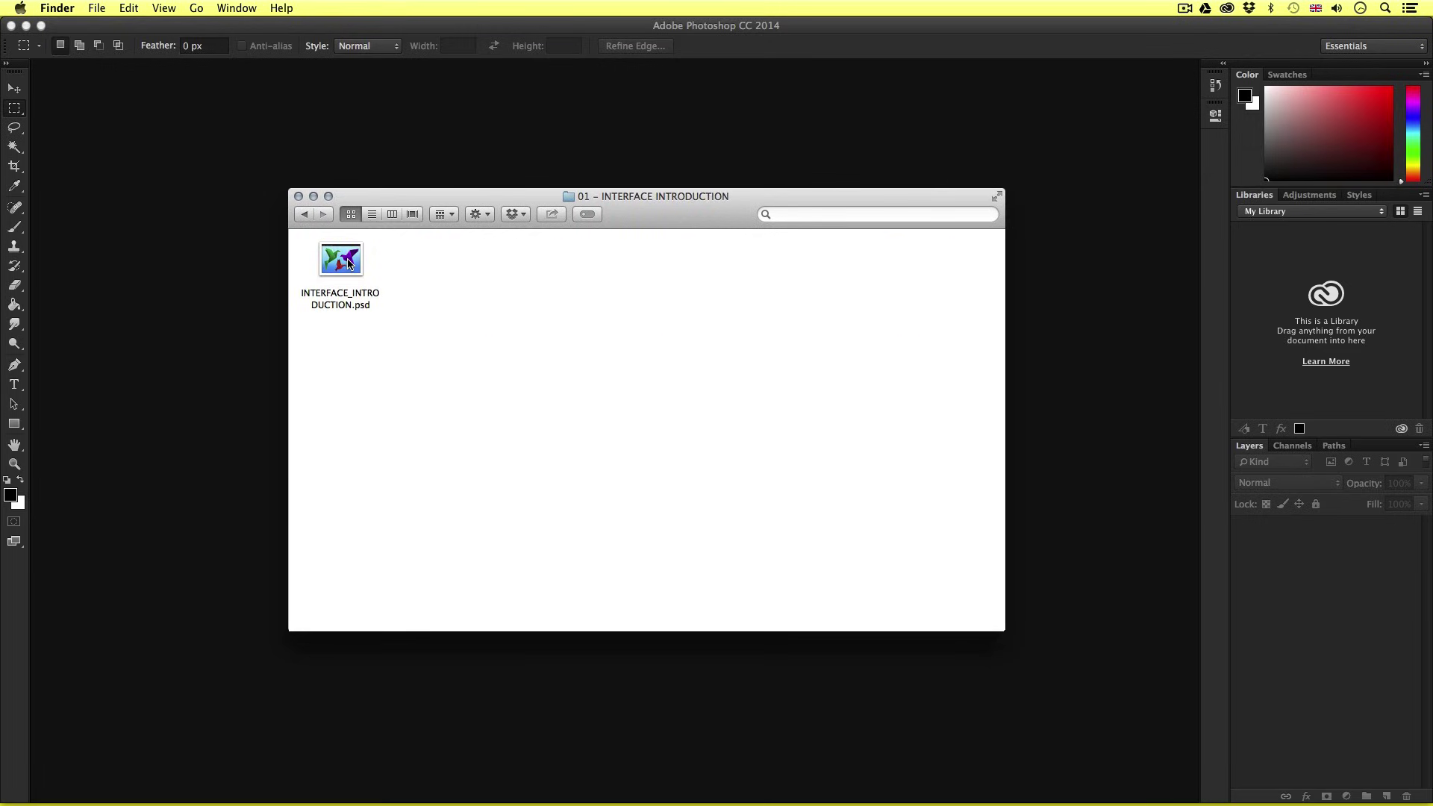
double_click(348, 261)
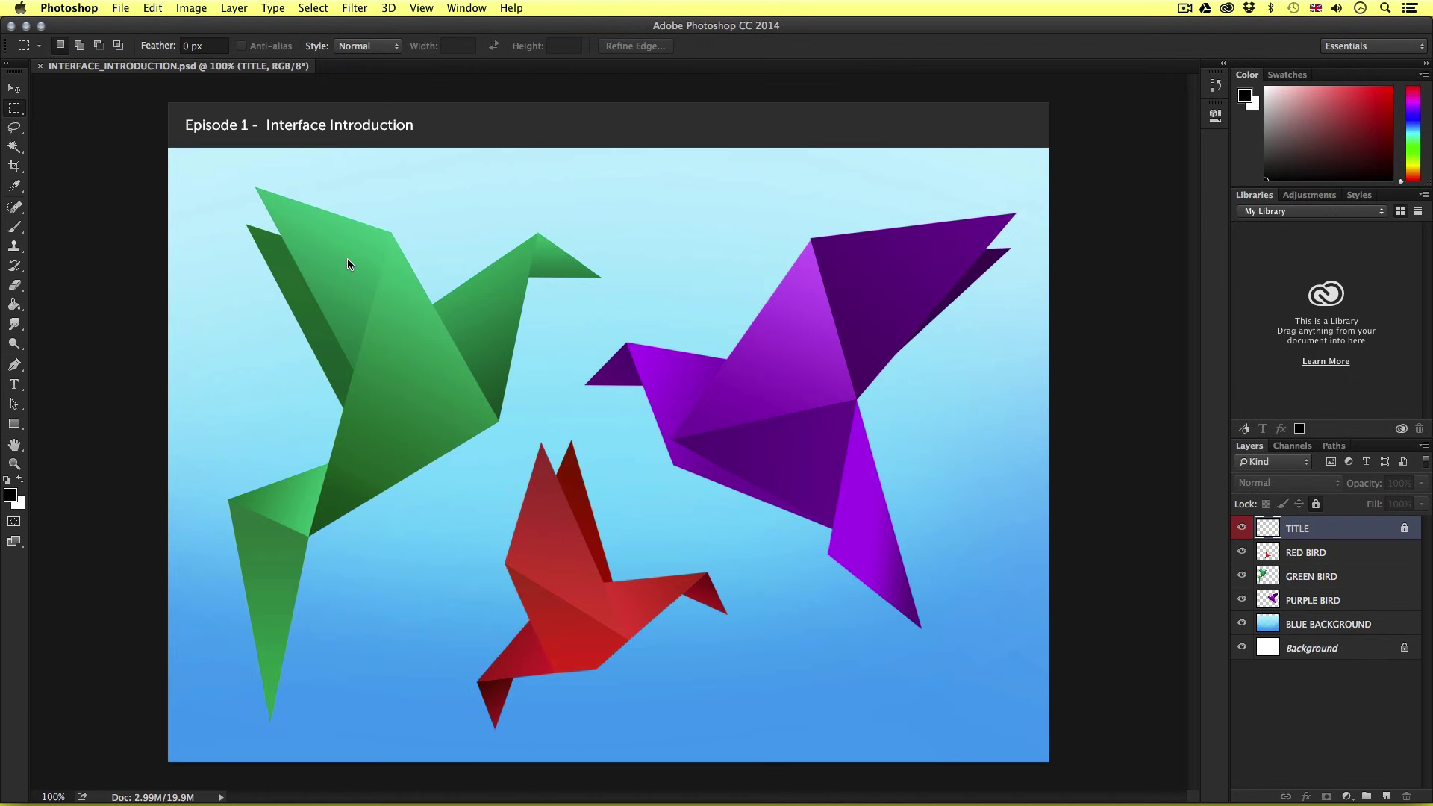
key(v)
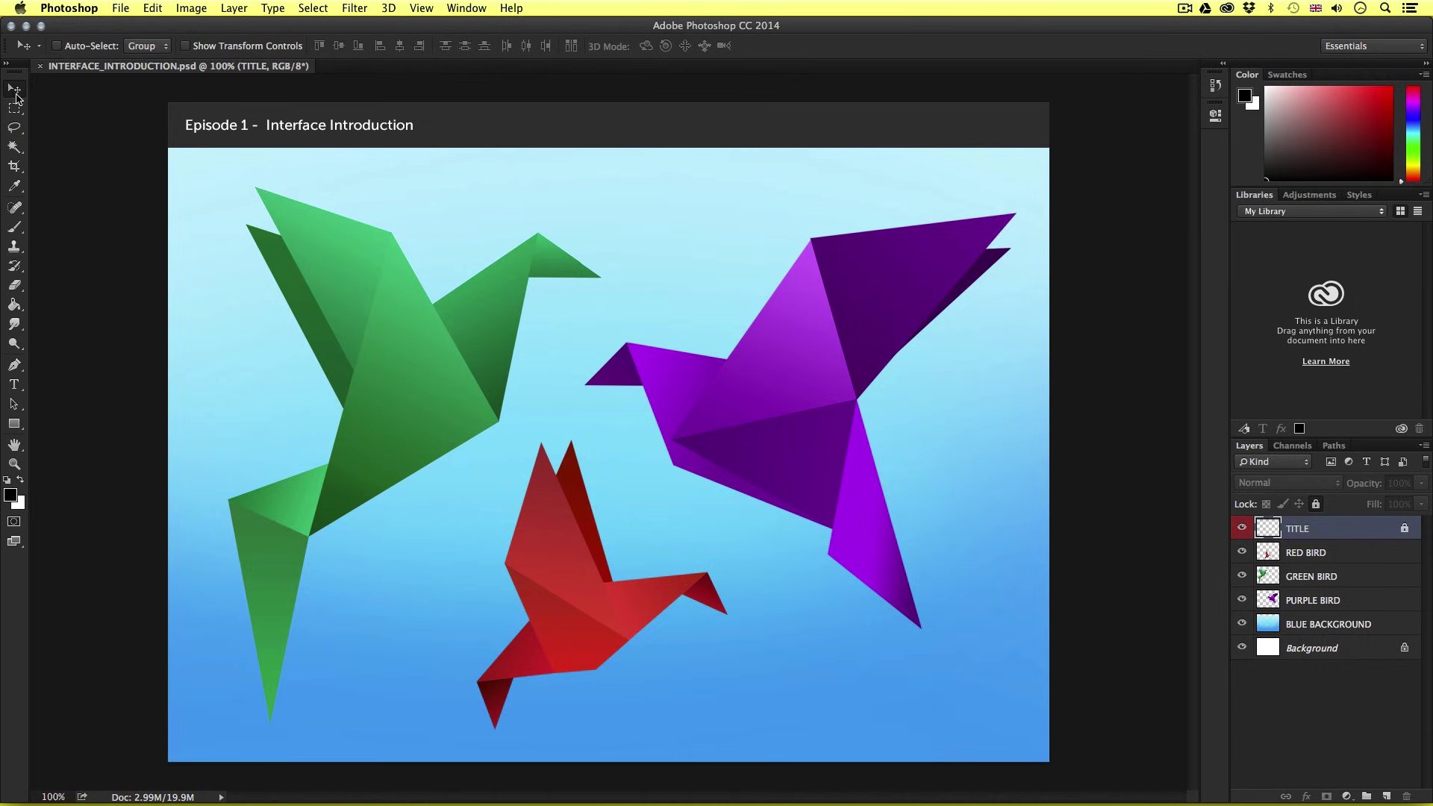
click(14, 108)
click(14, 126)
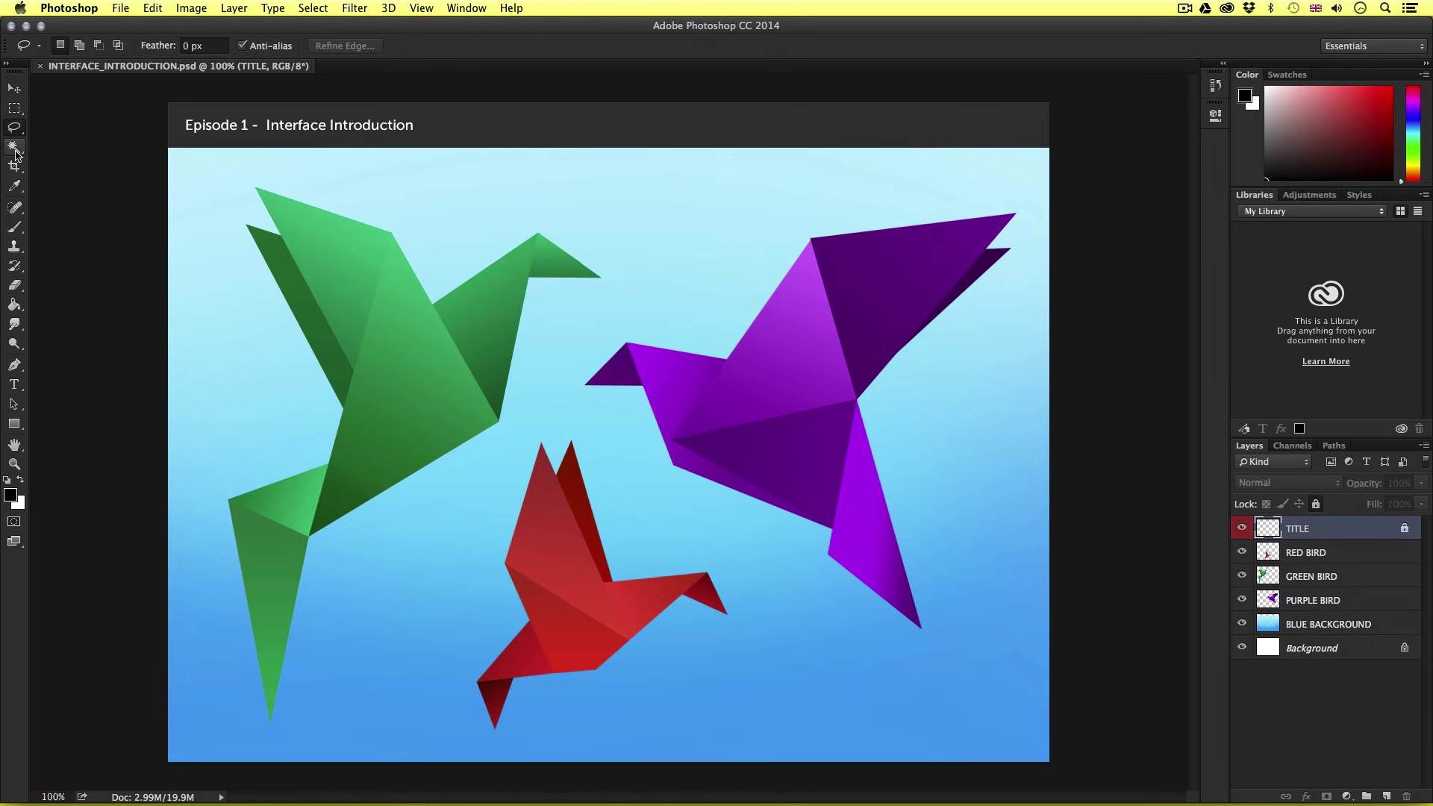
click(15, 148)
click(14, 88)
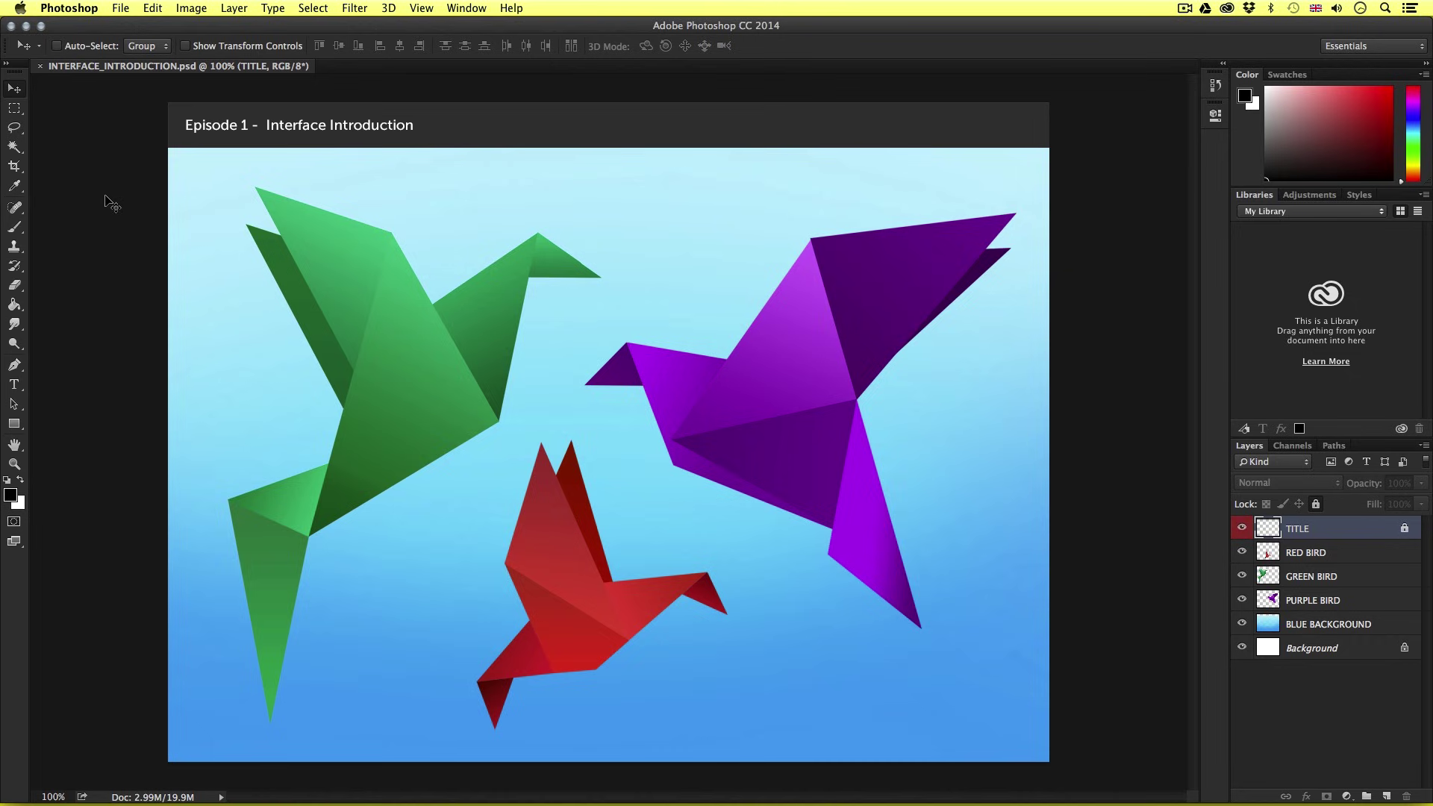
click(14, 108)
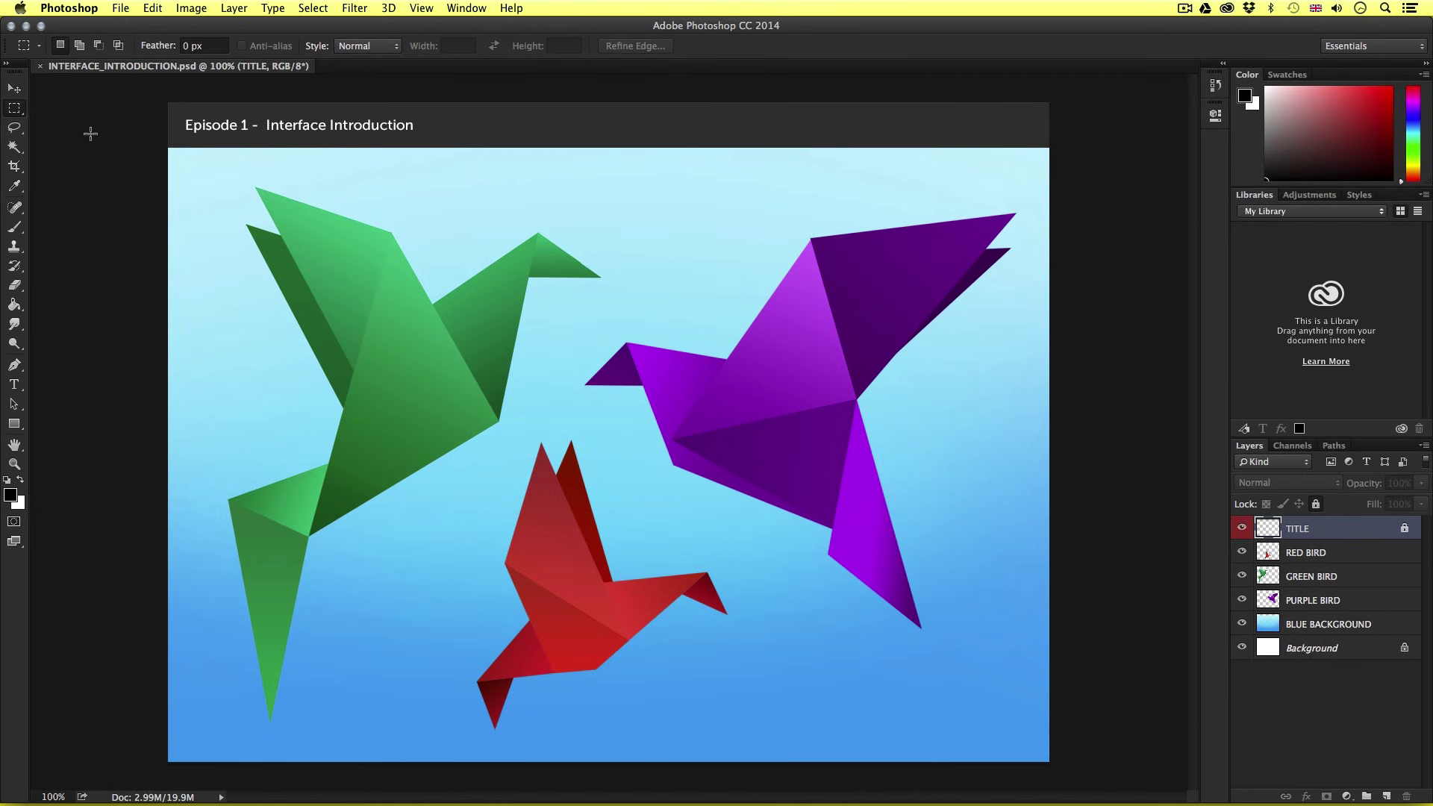
click(14, 127)
key(w)
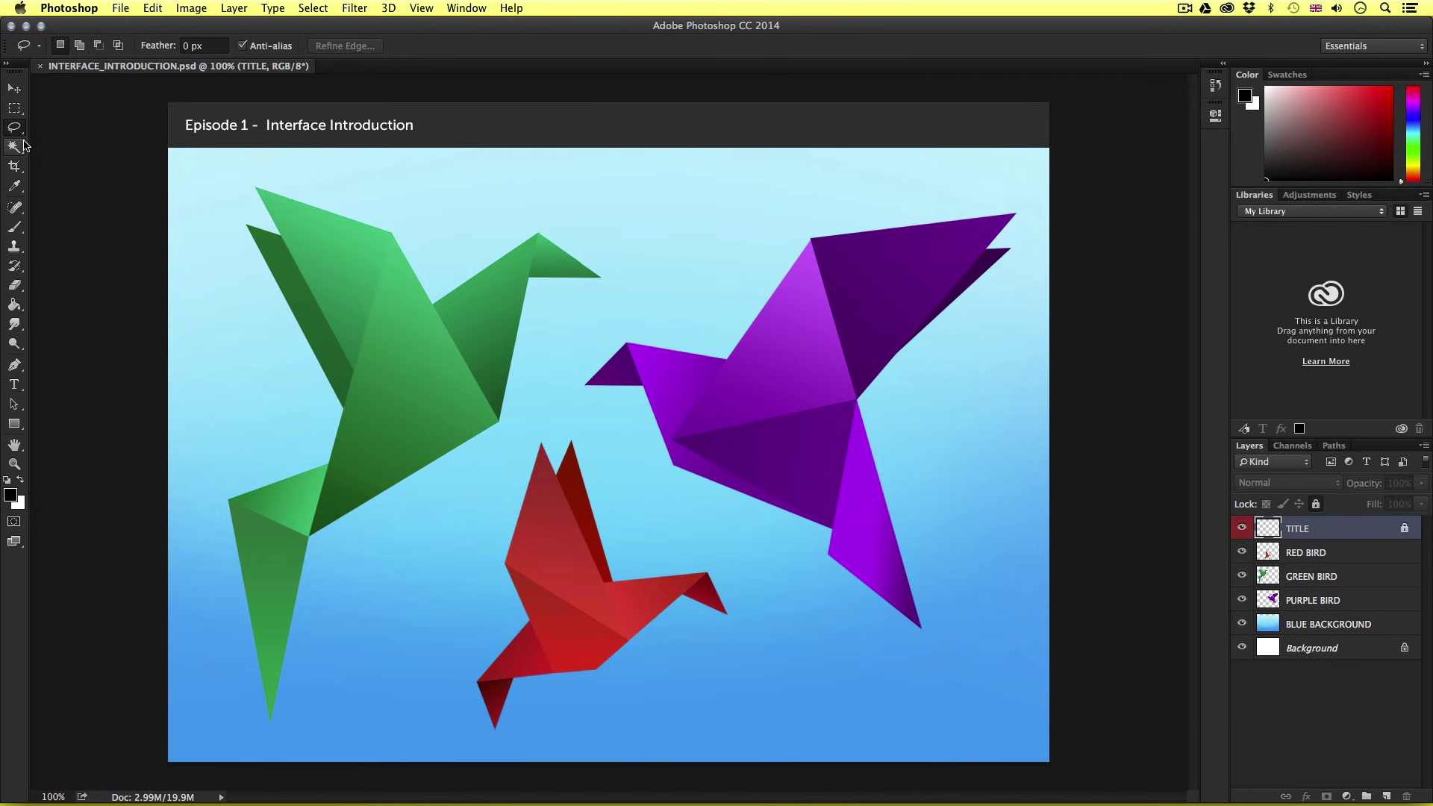
Try the Crop and Move tools, then browse the lasso variants and keep the standard Lasso.
click(15, 165)
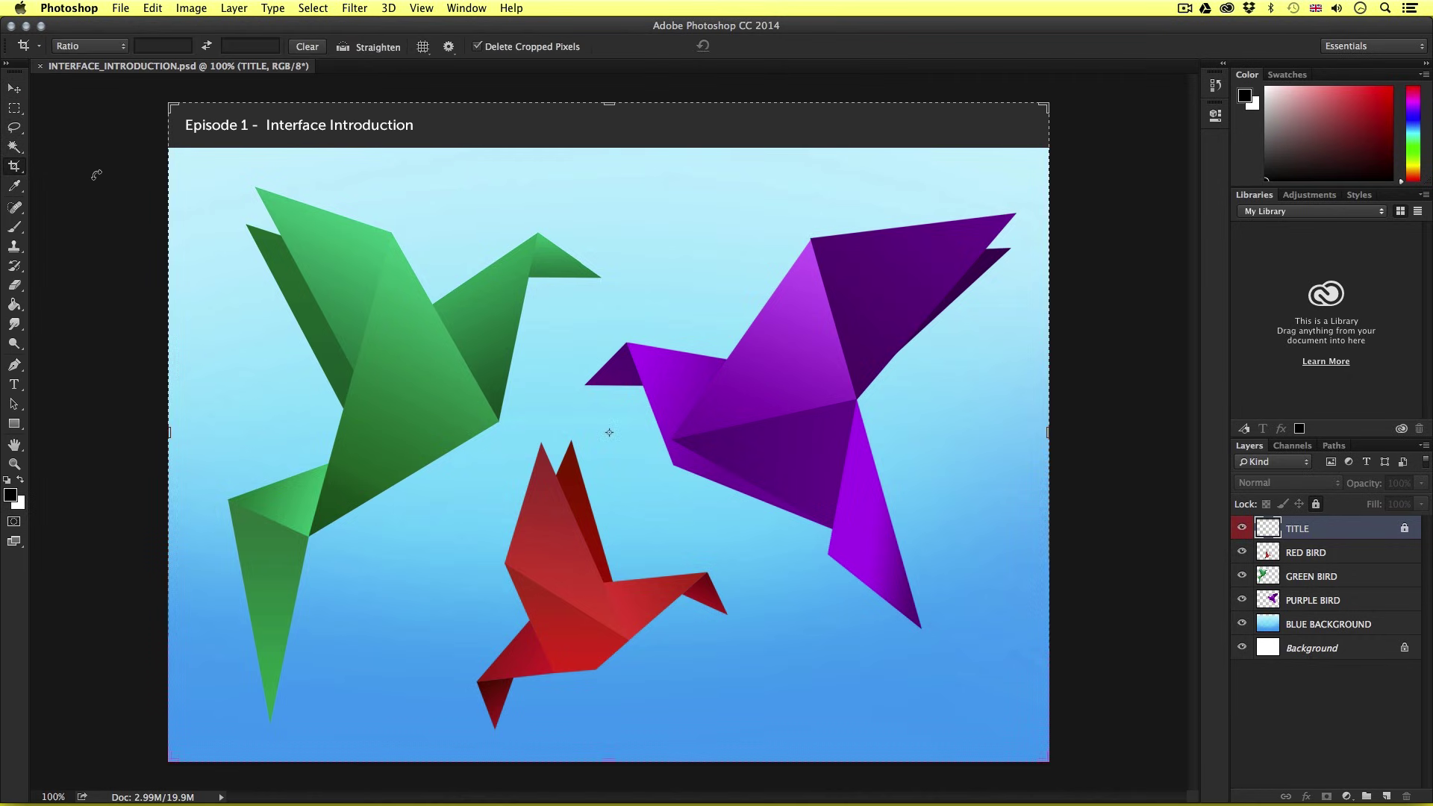
click(14, 88)
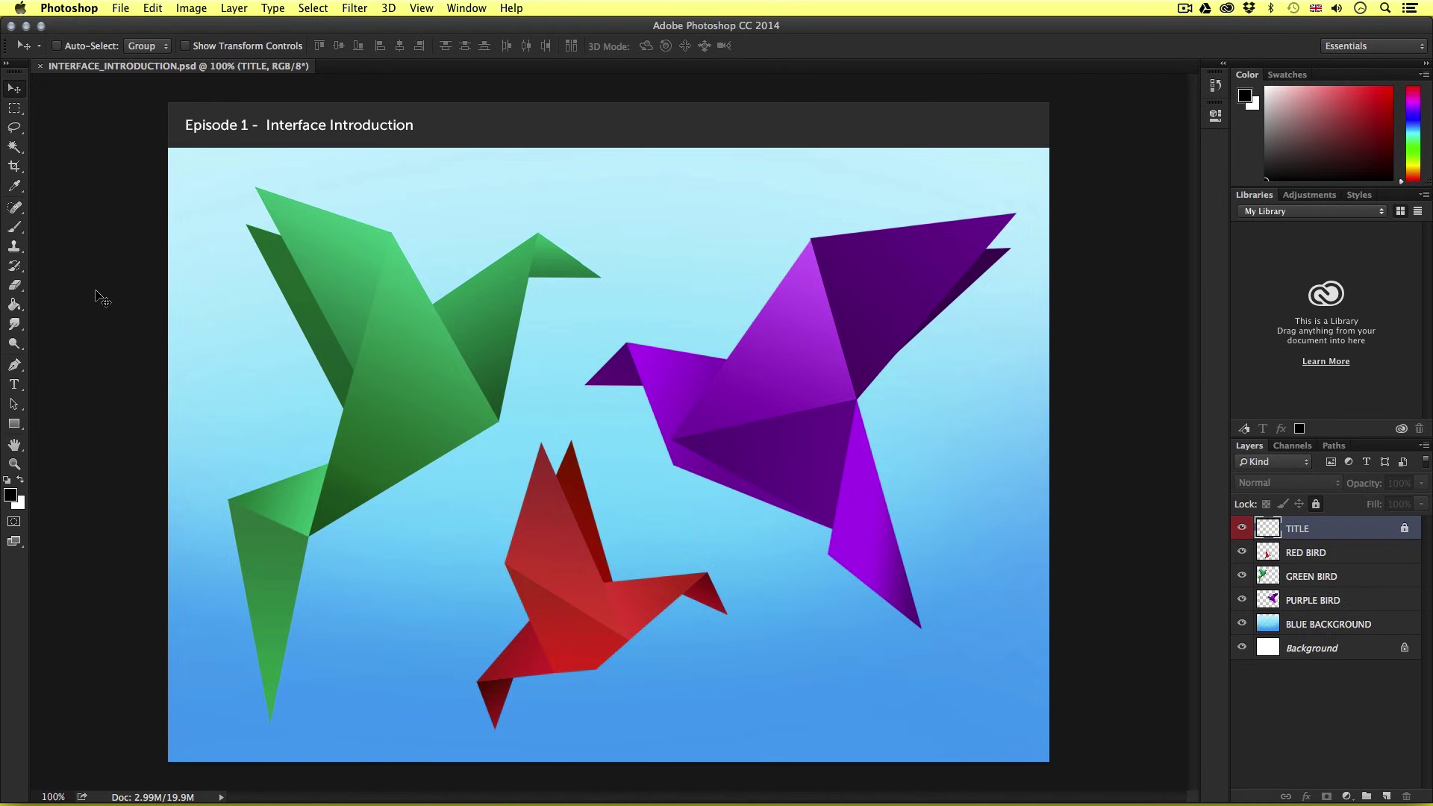
click(17, 128)
right_click(16, 128)
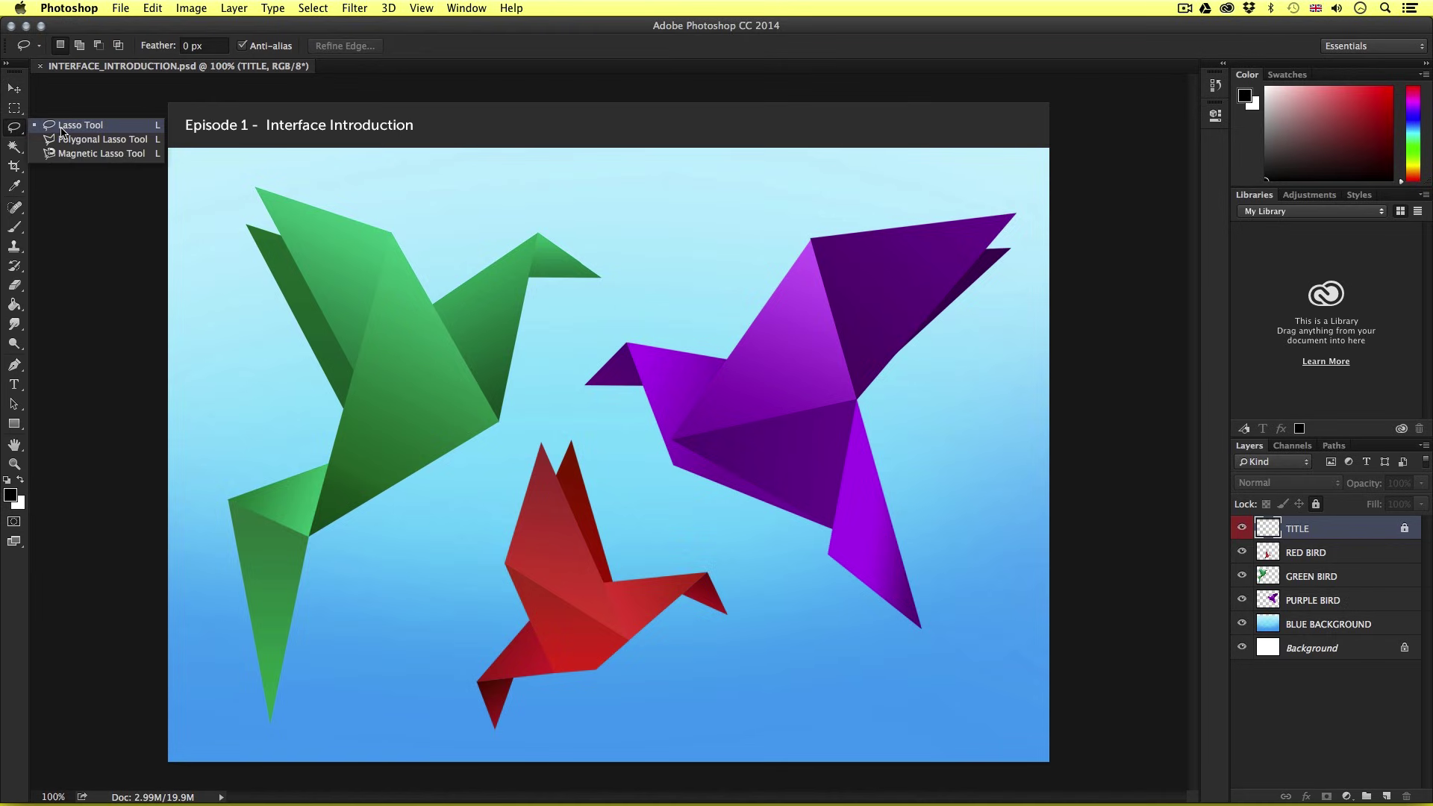
click(45, 129)
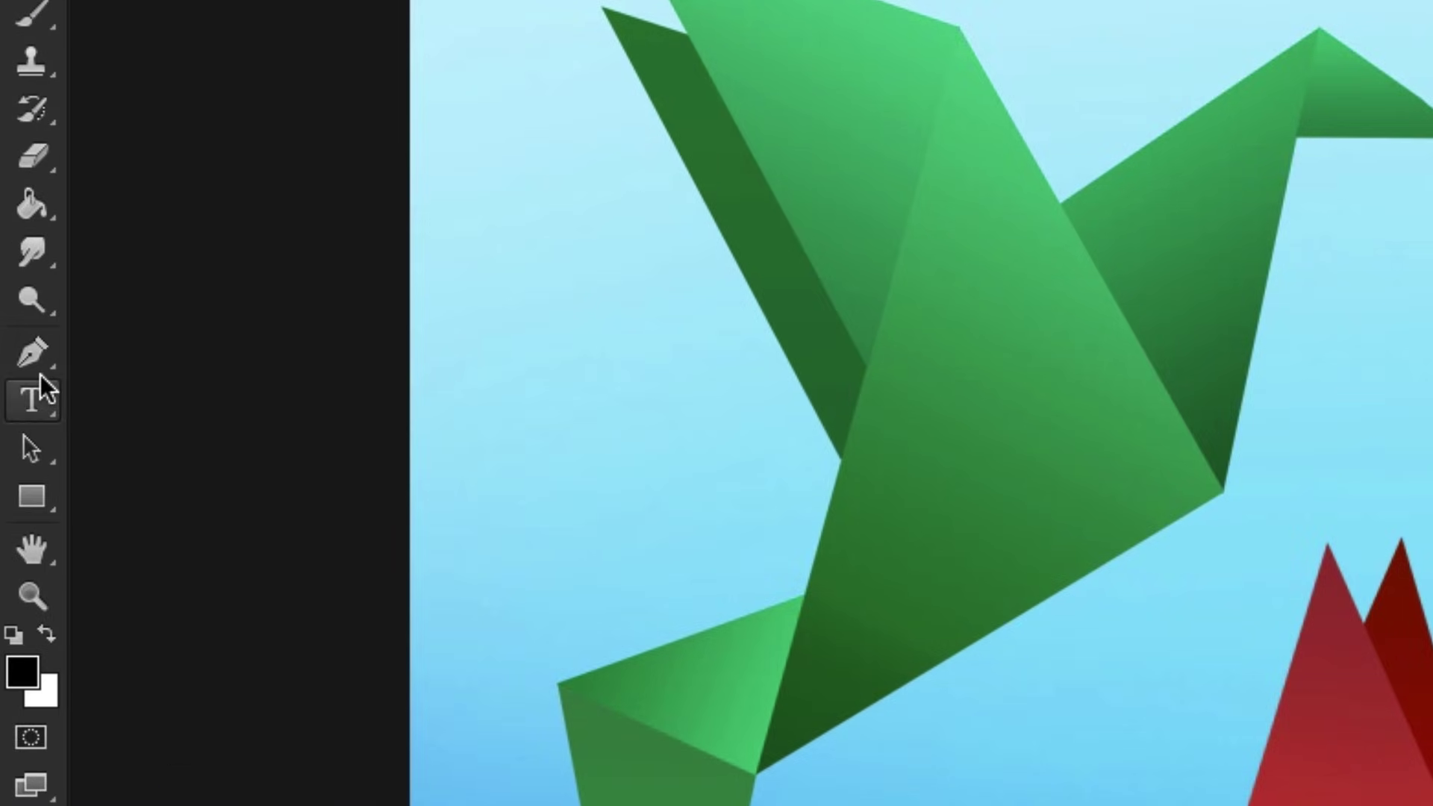
Look over the pen variants, then choose the Rectangle Tool from the shape flyout.
right_click(41, 359)
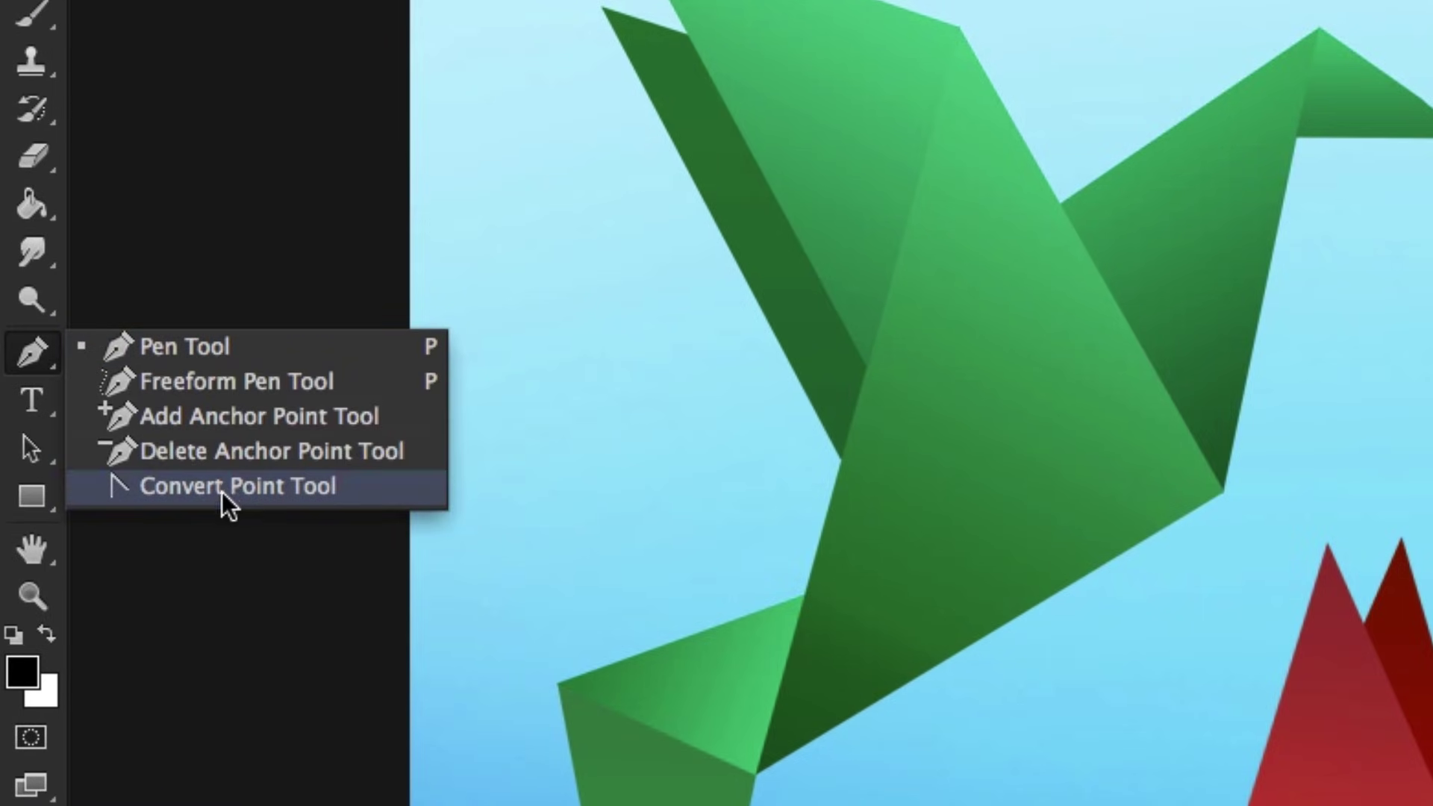
click(30, 363)
right_click(42, 498)
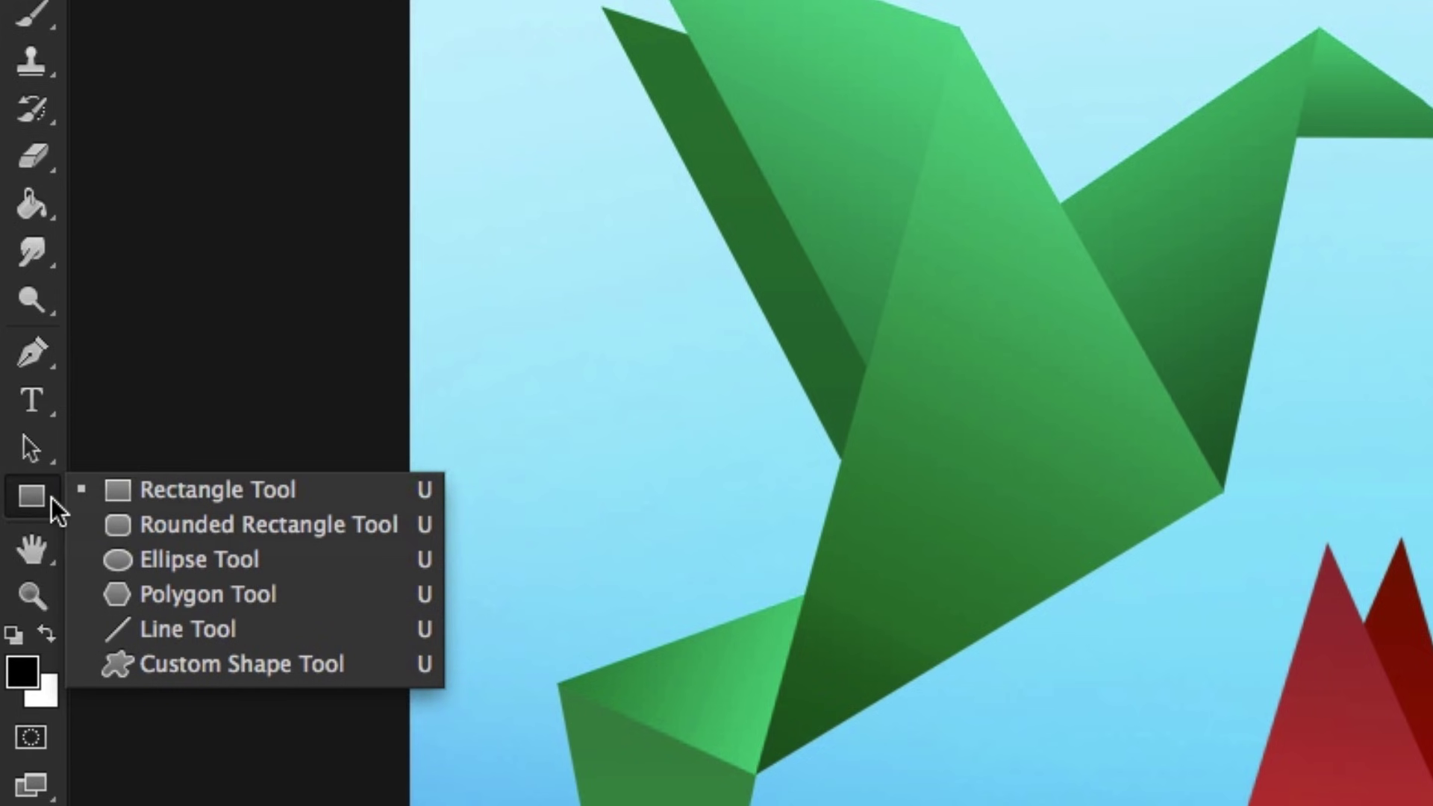
click(28, 498)
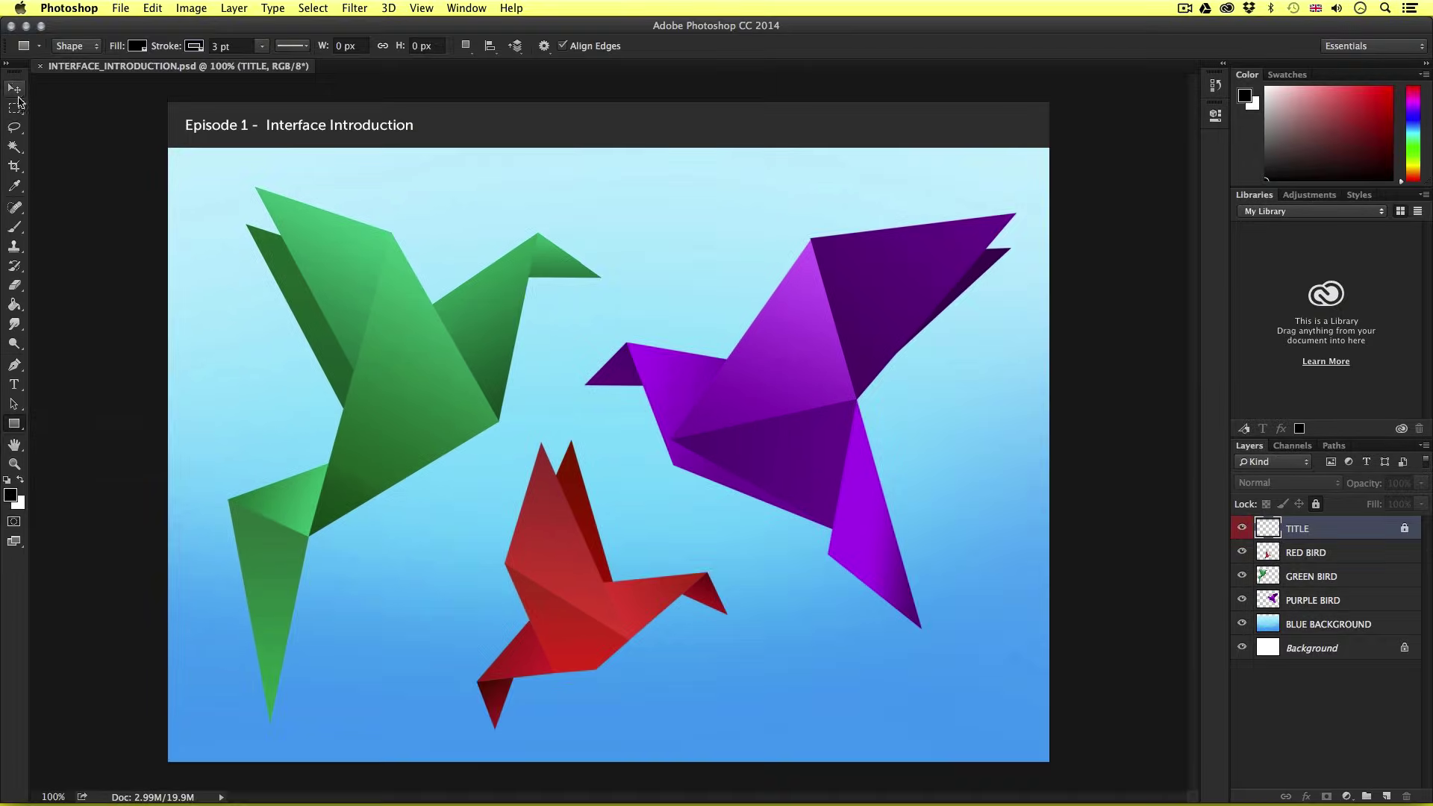
Switch to the Move tool and swap colours until the foreground is black and the background white.
key(v)
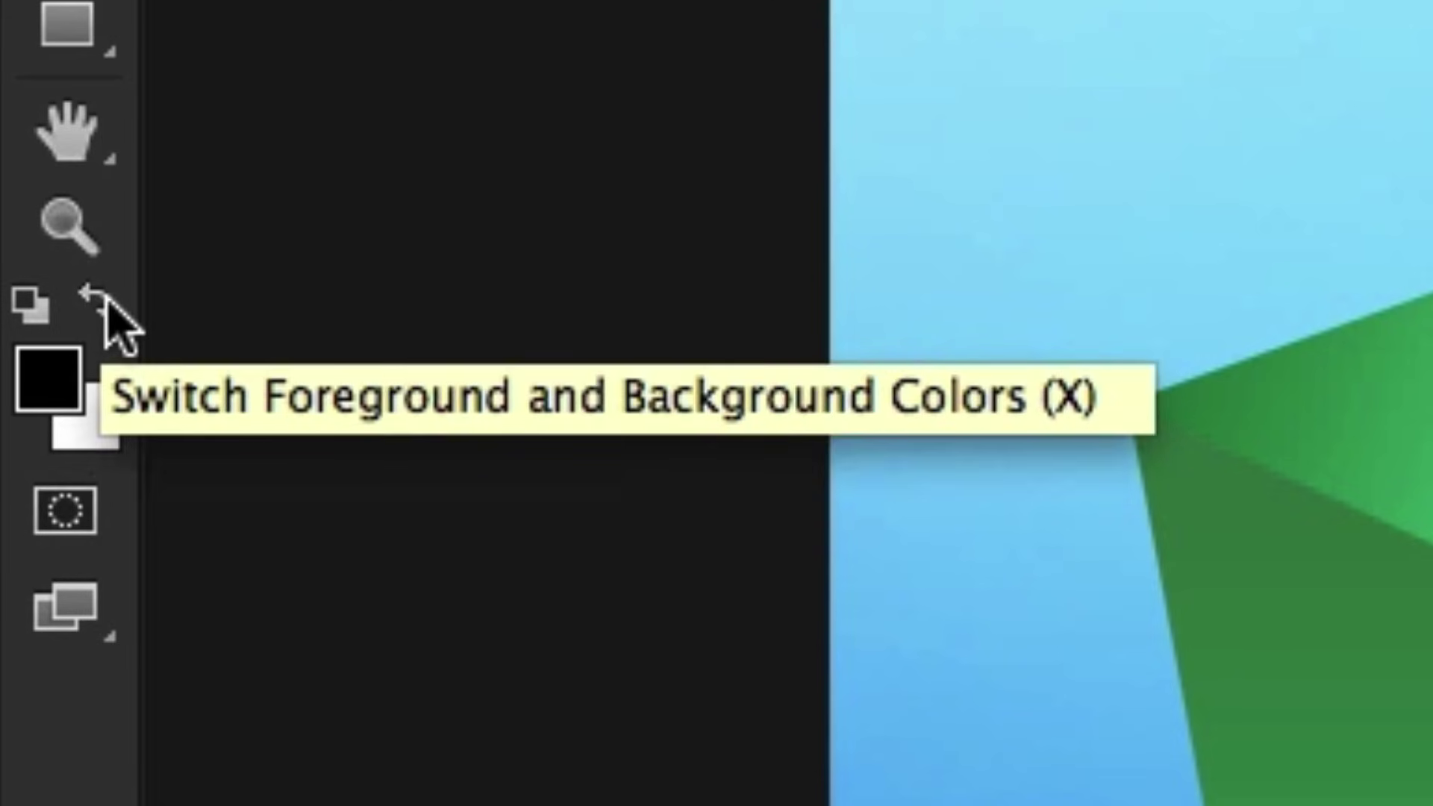
click(101, 298)
click(105, 298)
click(106, 299)
click(105, 300)
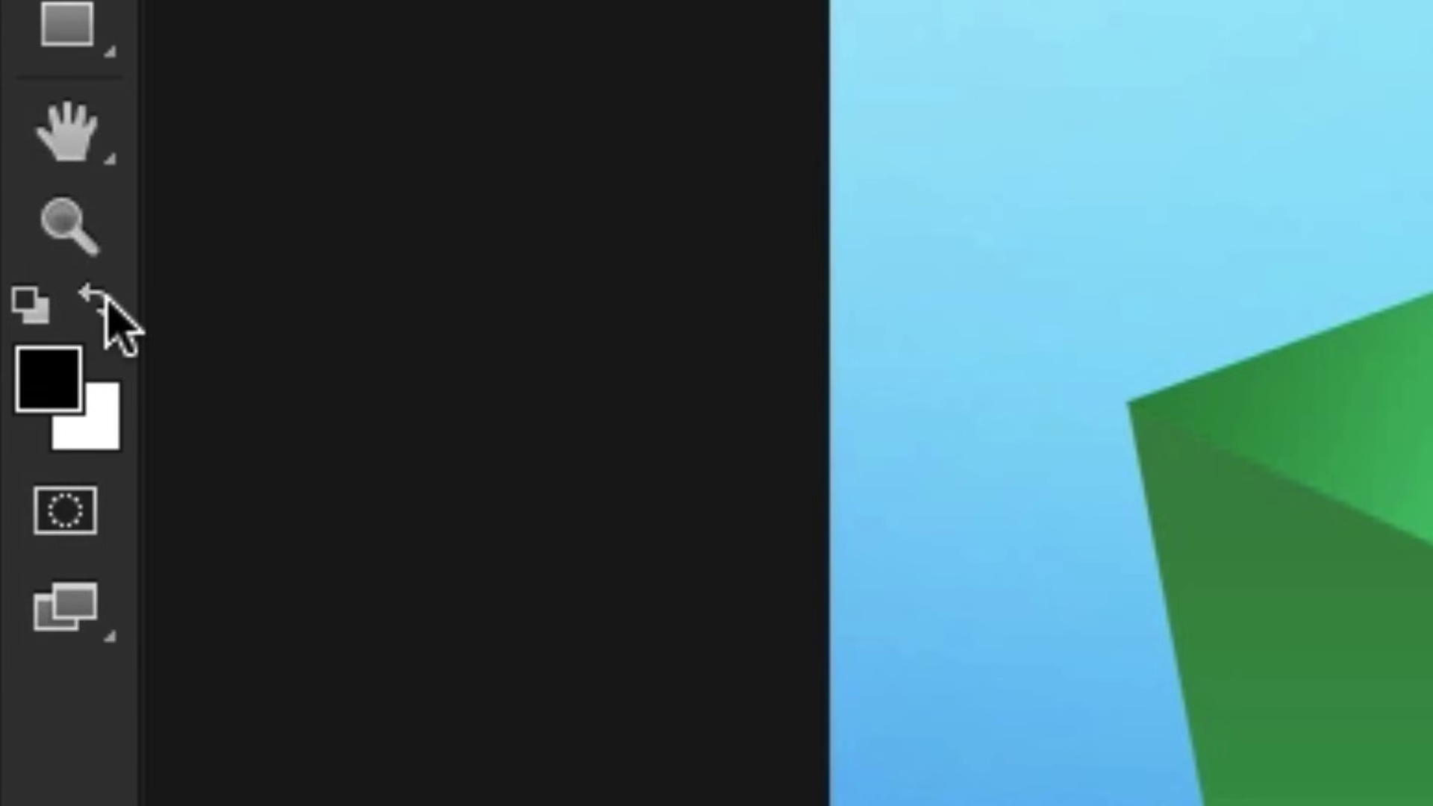
click(105, 299)
click(105, 299)
click(106, 299)
click(105, 300)
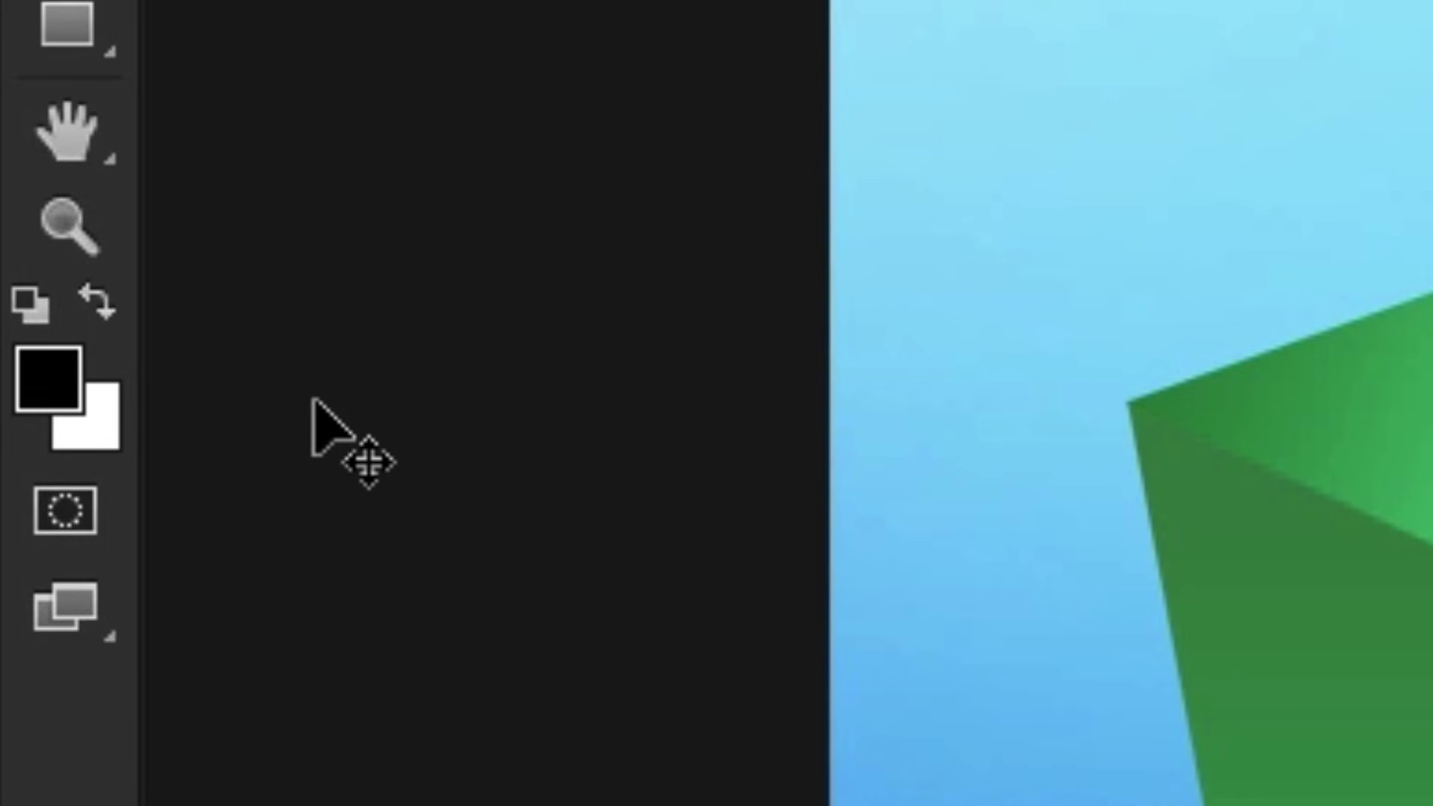
click(105, 297)
click(105, 297)
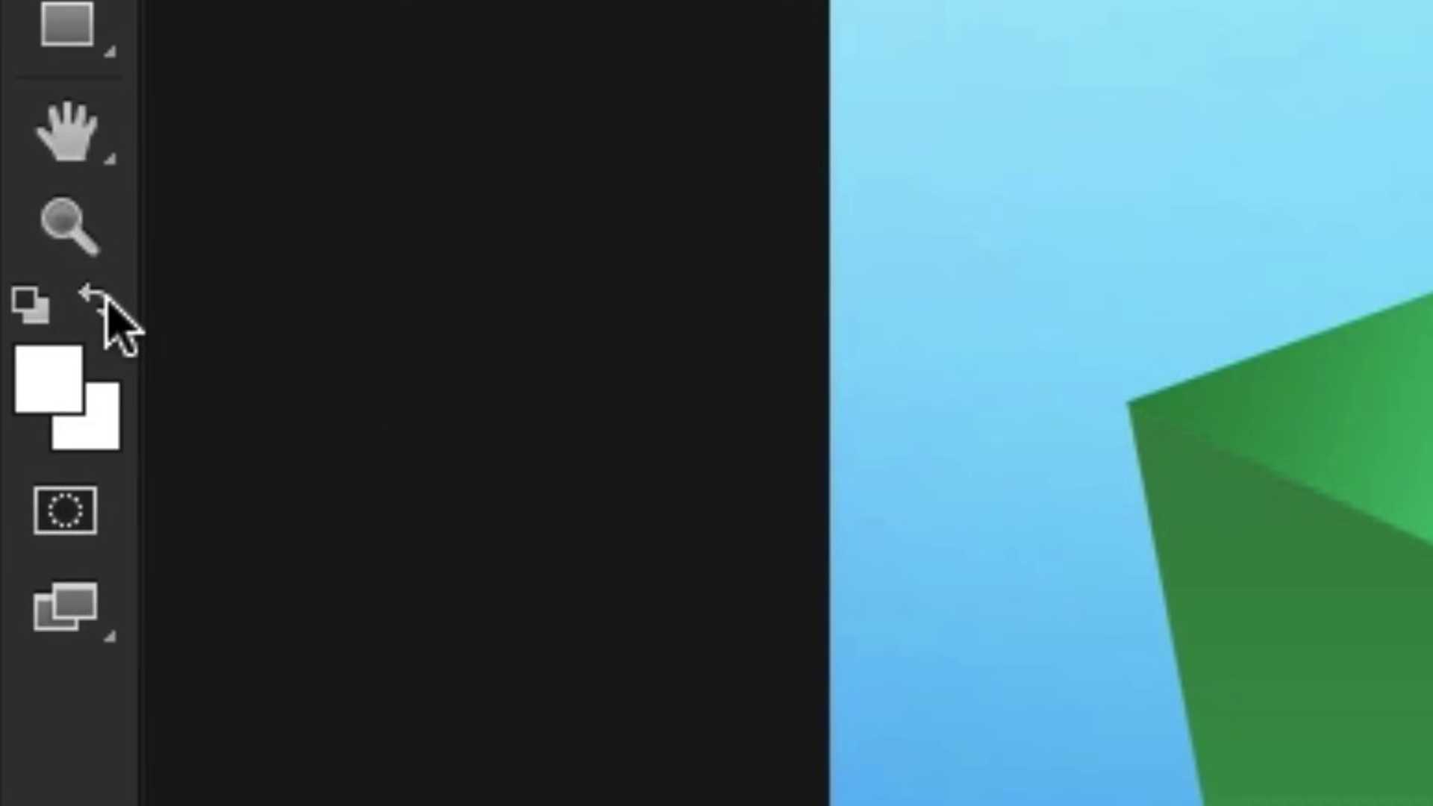
click(105, 297)
click(106, 298)
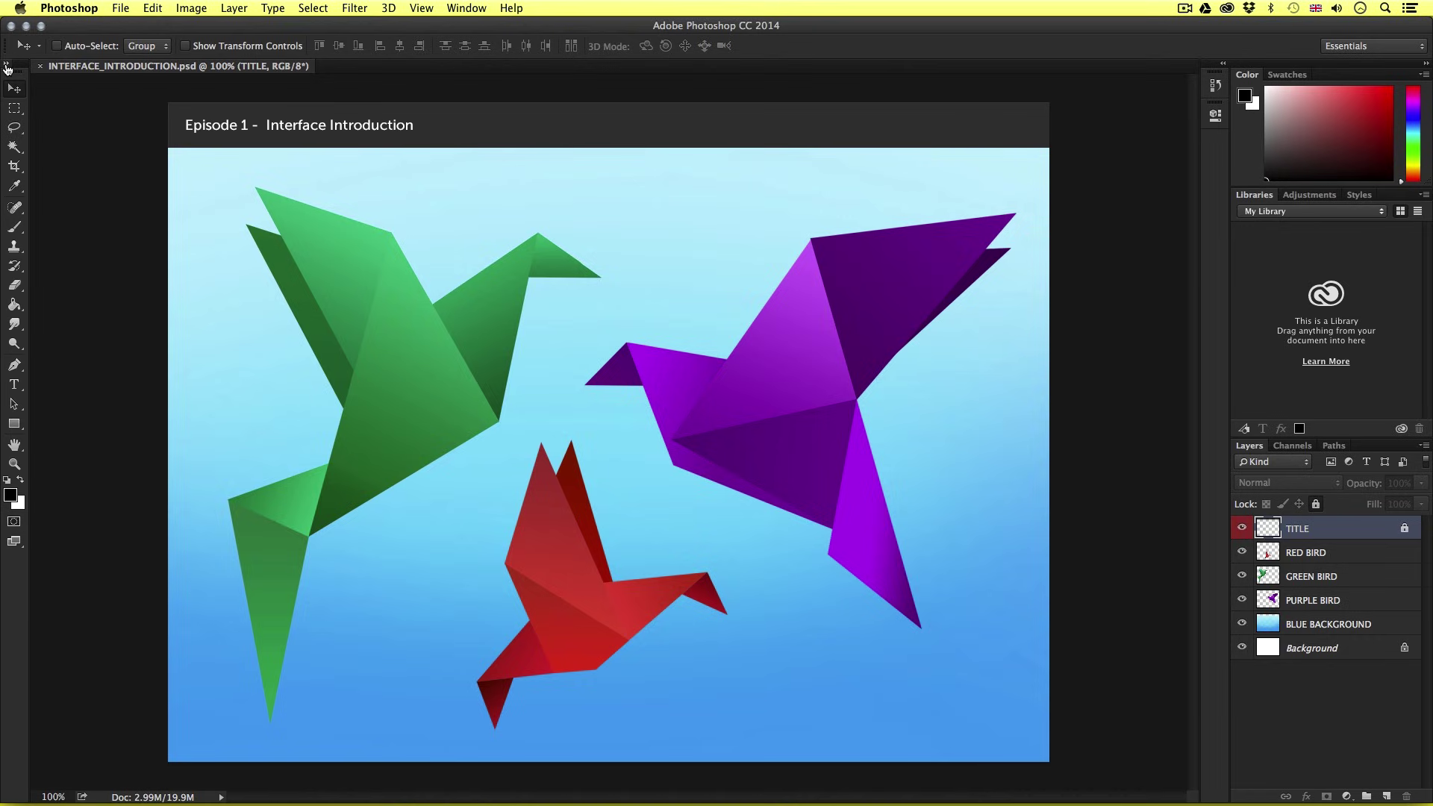
click(7, 64)
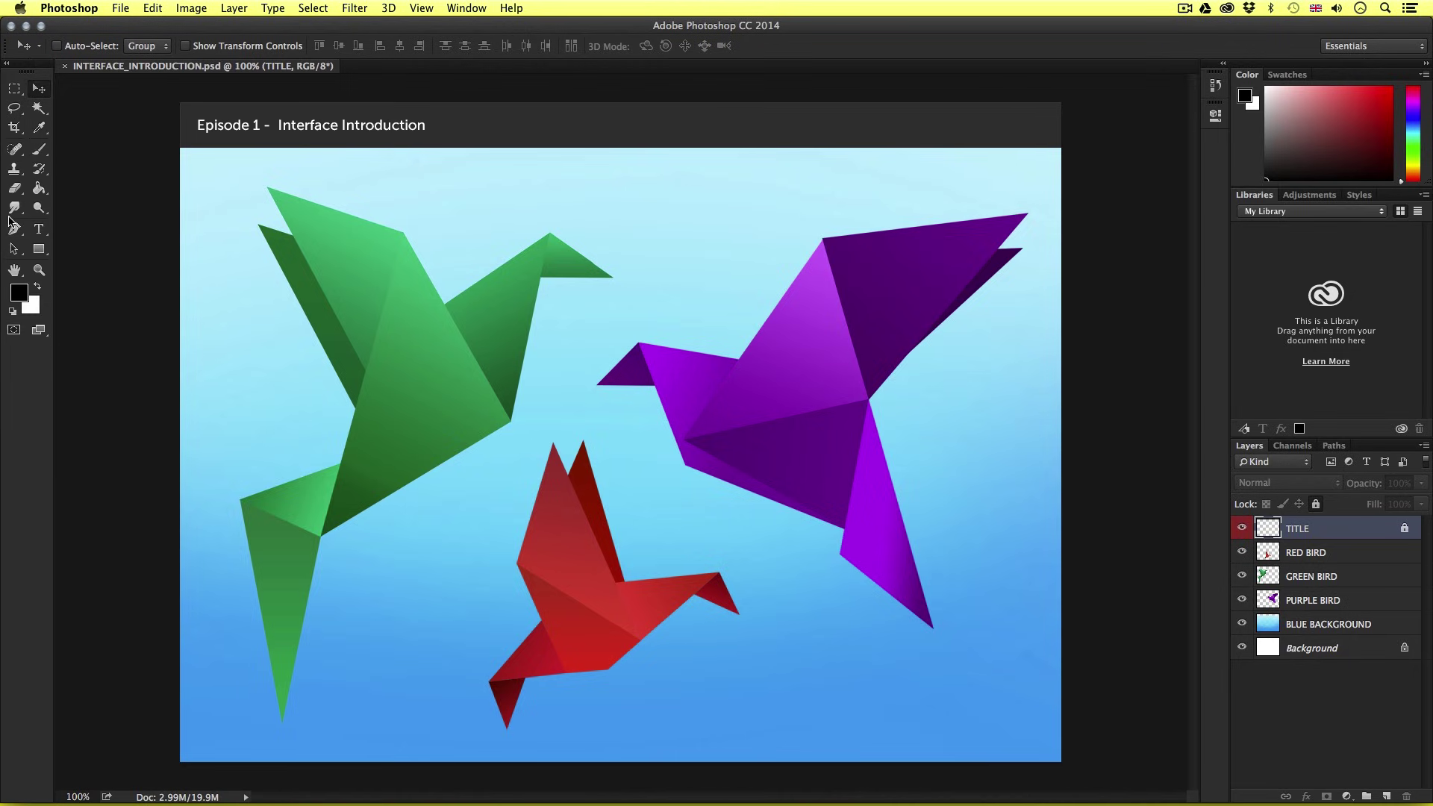
click(7, 67)
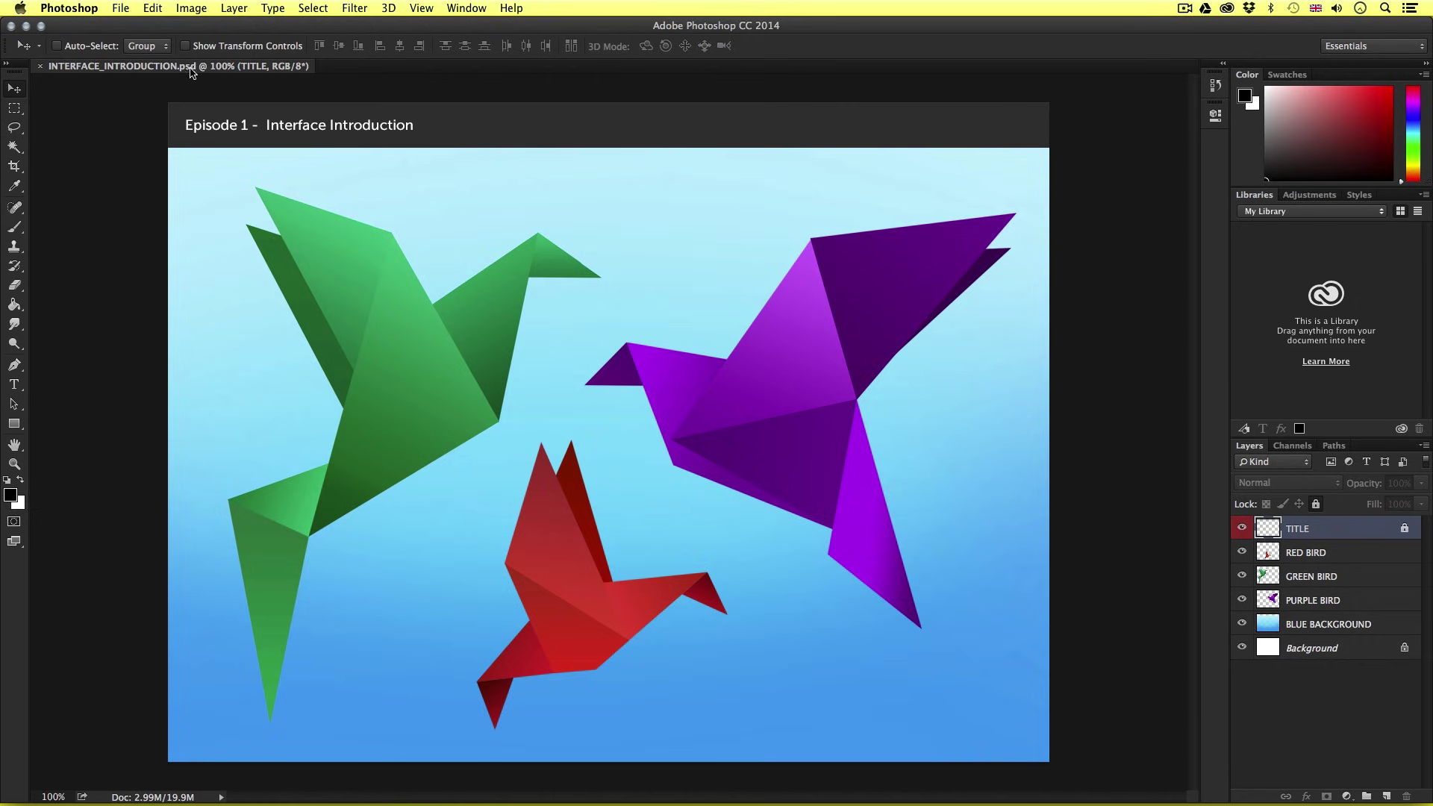
click(119, 9)
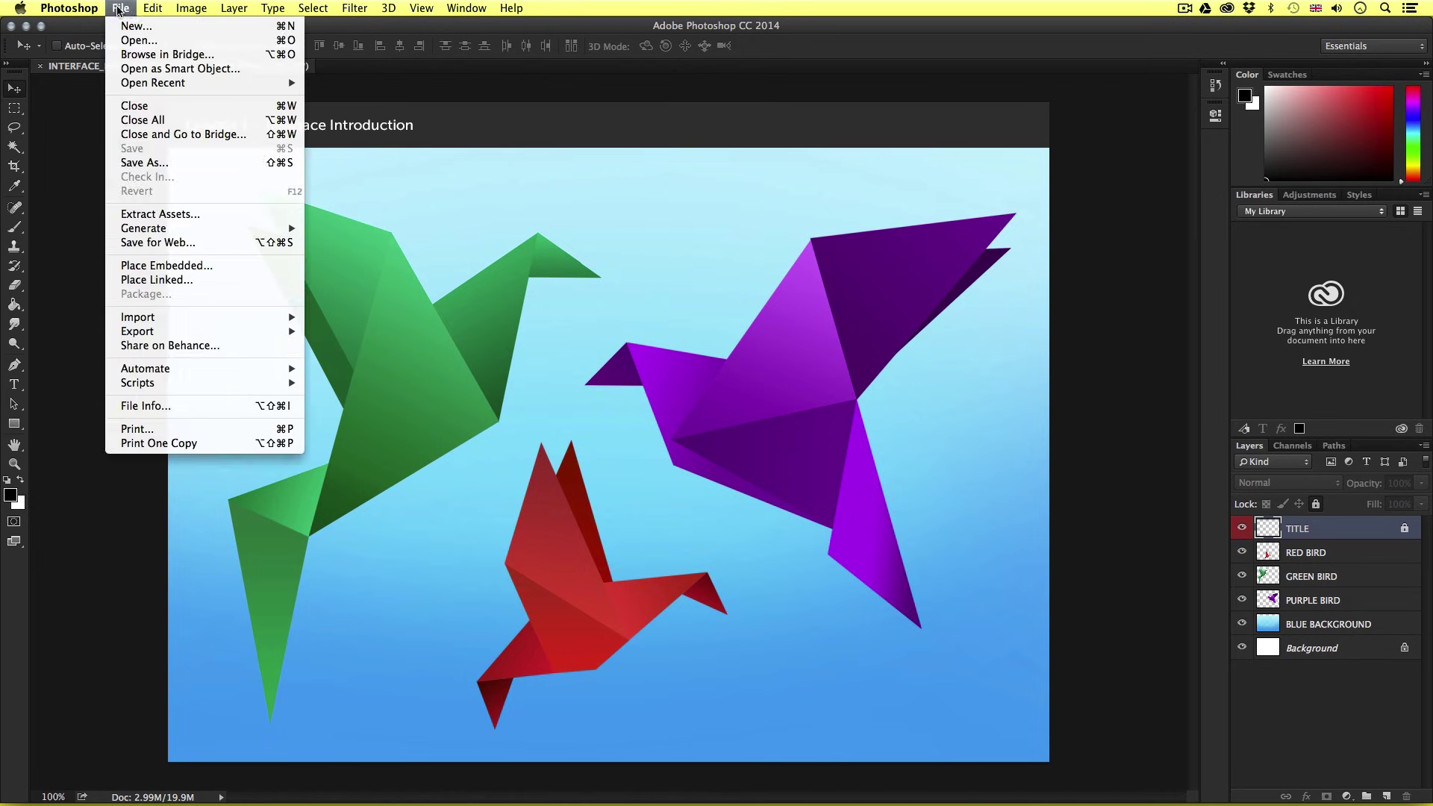
mouse_move(150, 11)
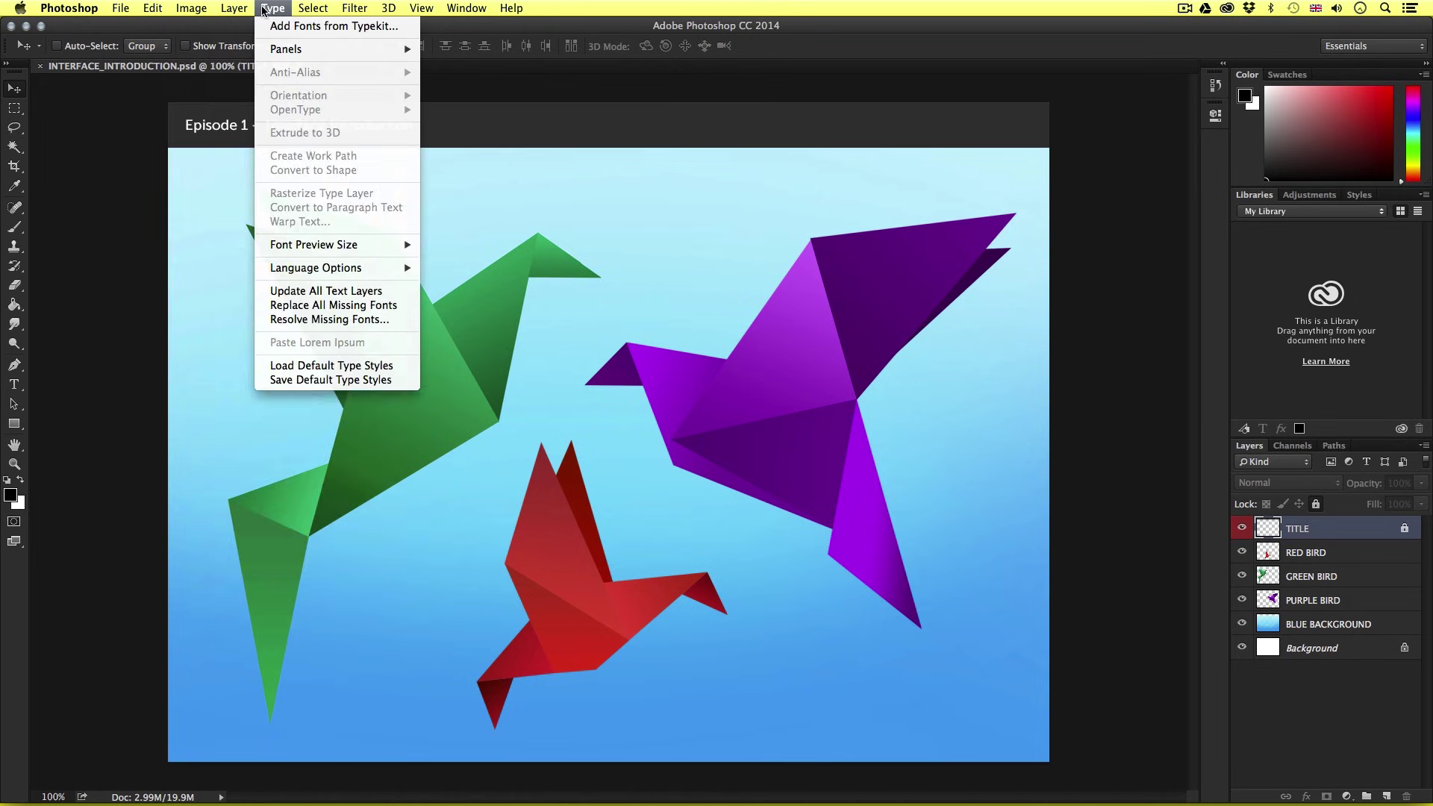
mouse_move(305, 9)
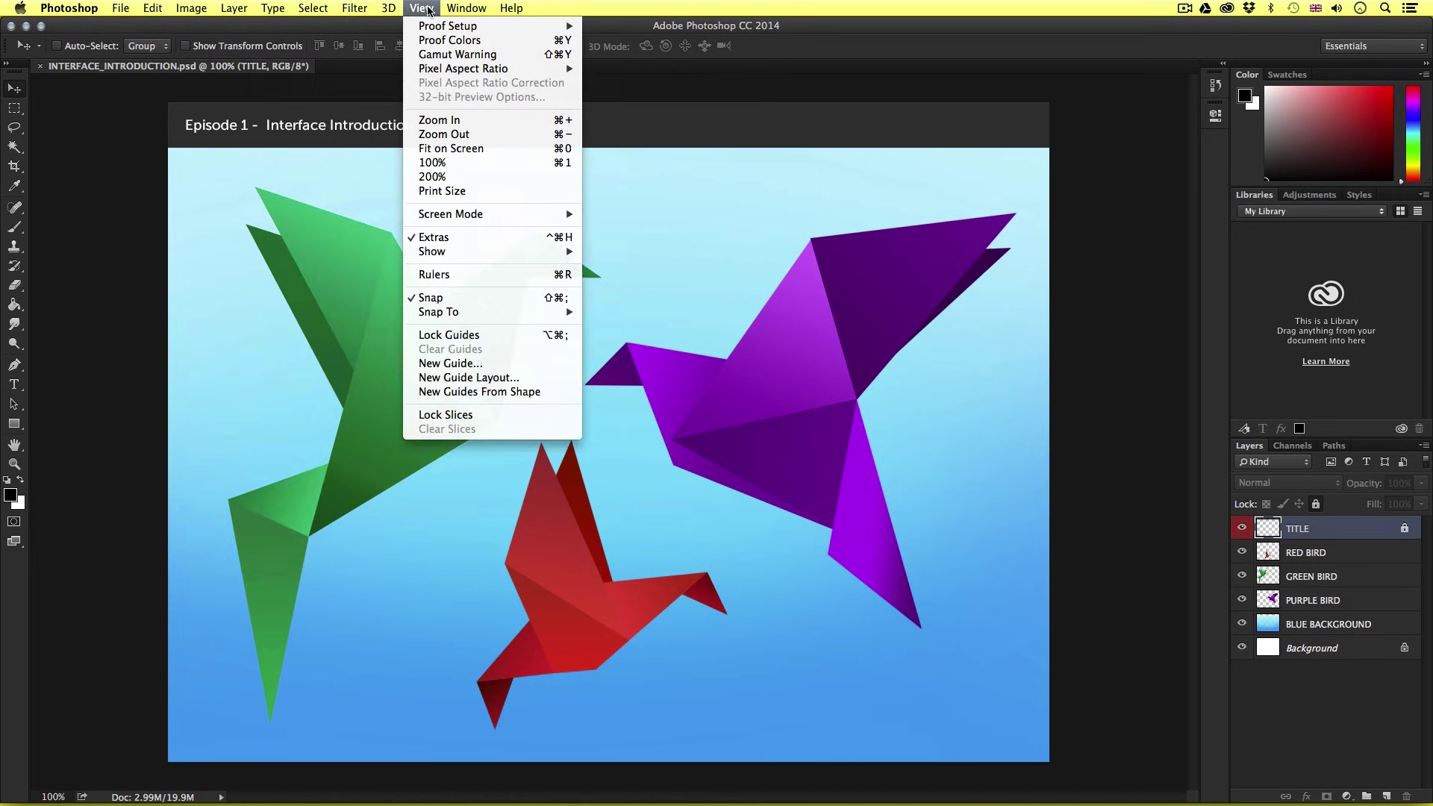
mouse_move(458, 9)
mouse_move(505, 9)
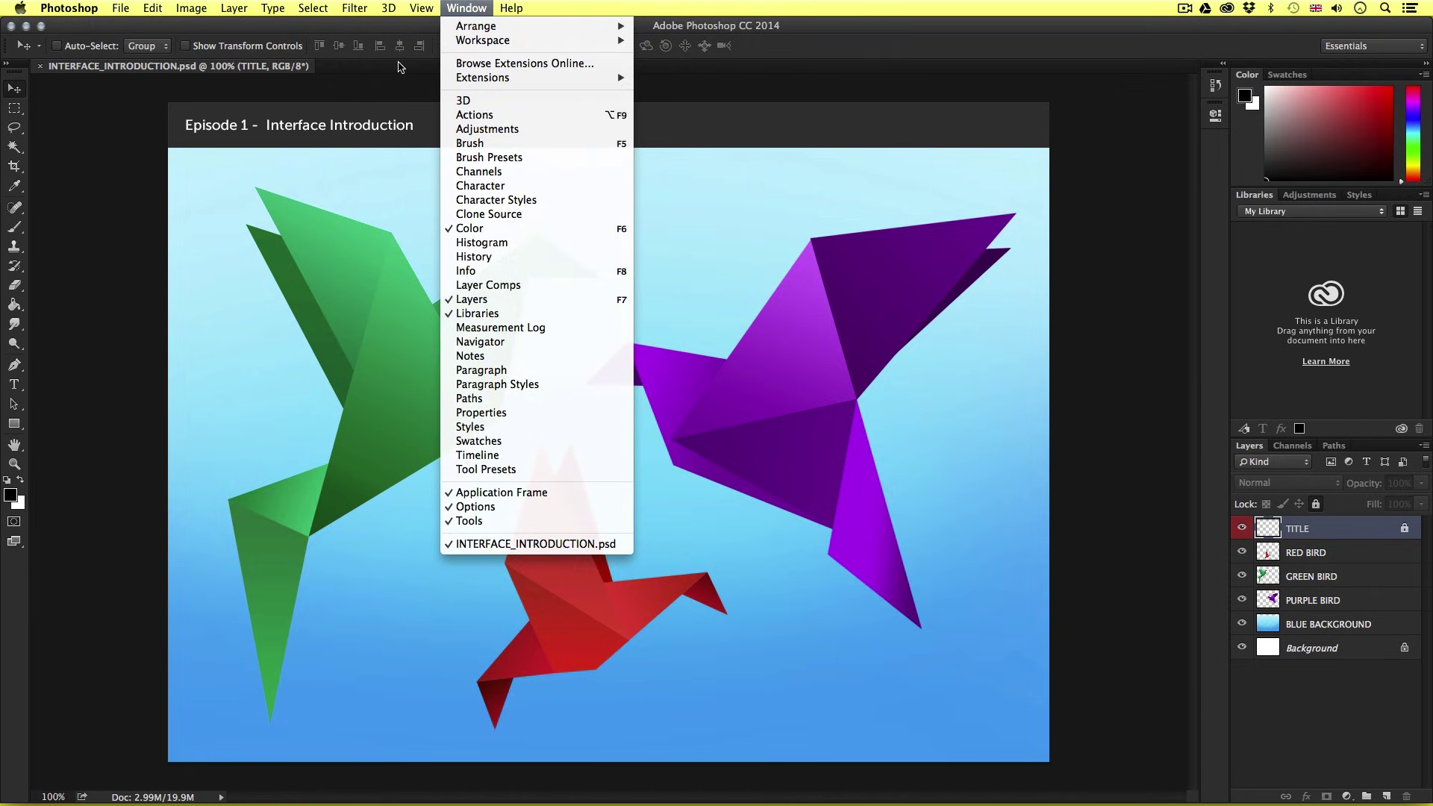
mouse_move(389, 9)
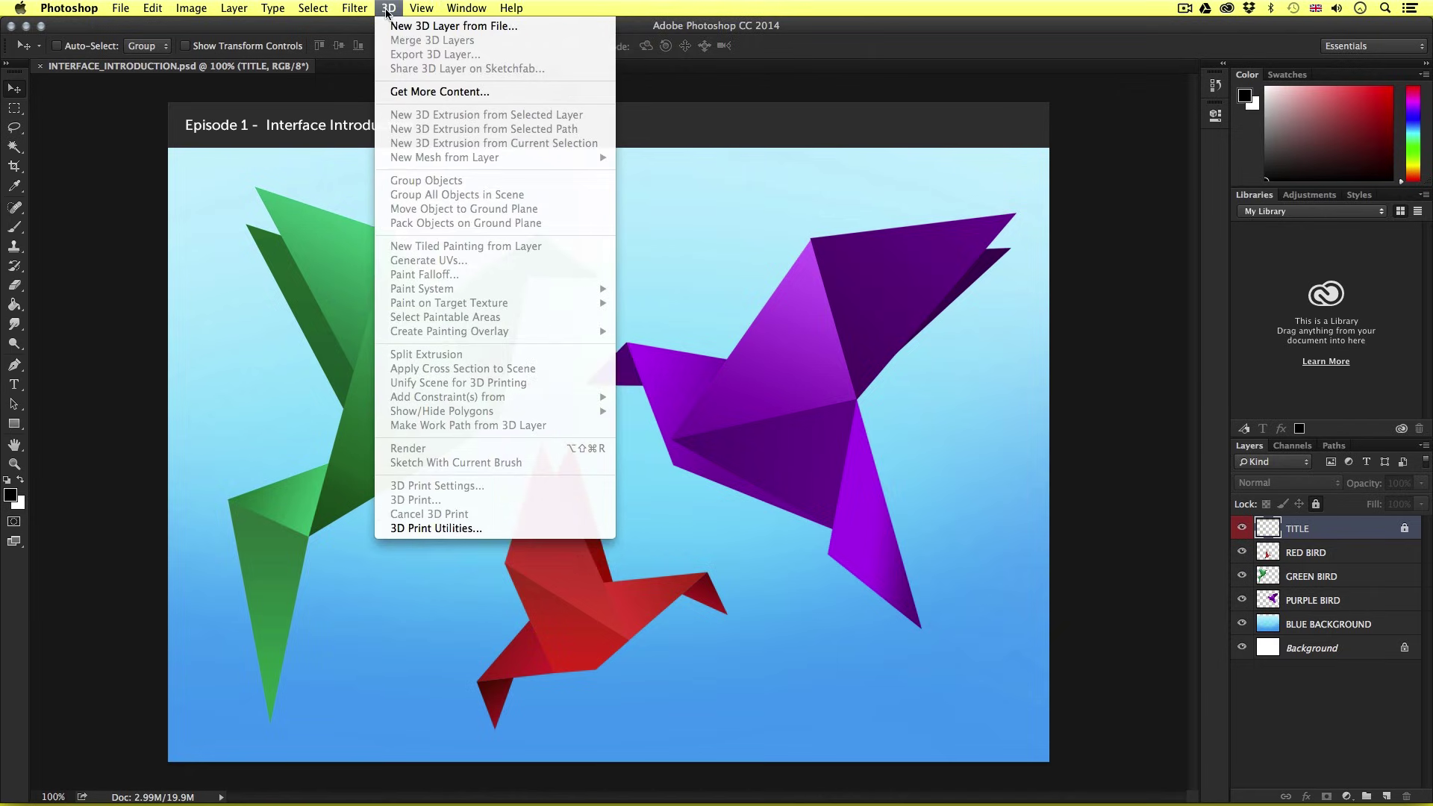
click(345, 89)
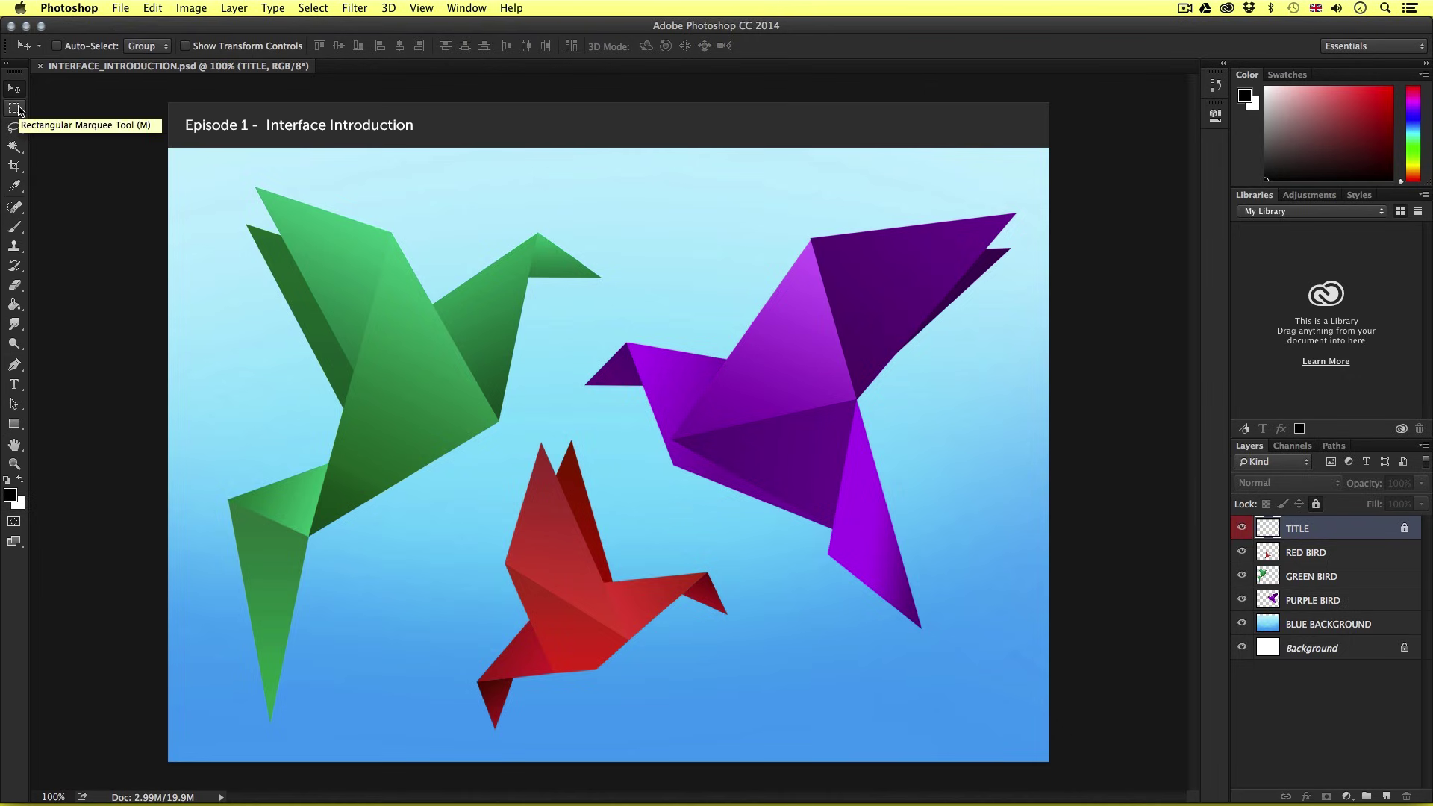
click(14, 149)
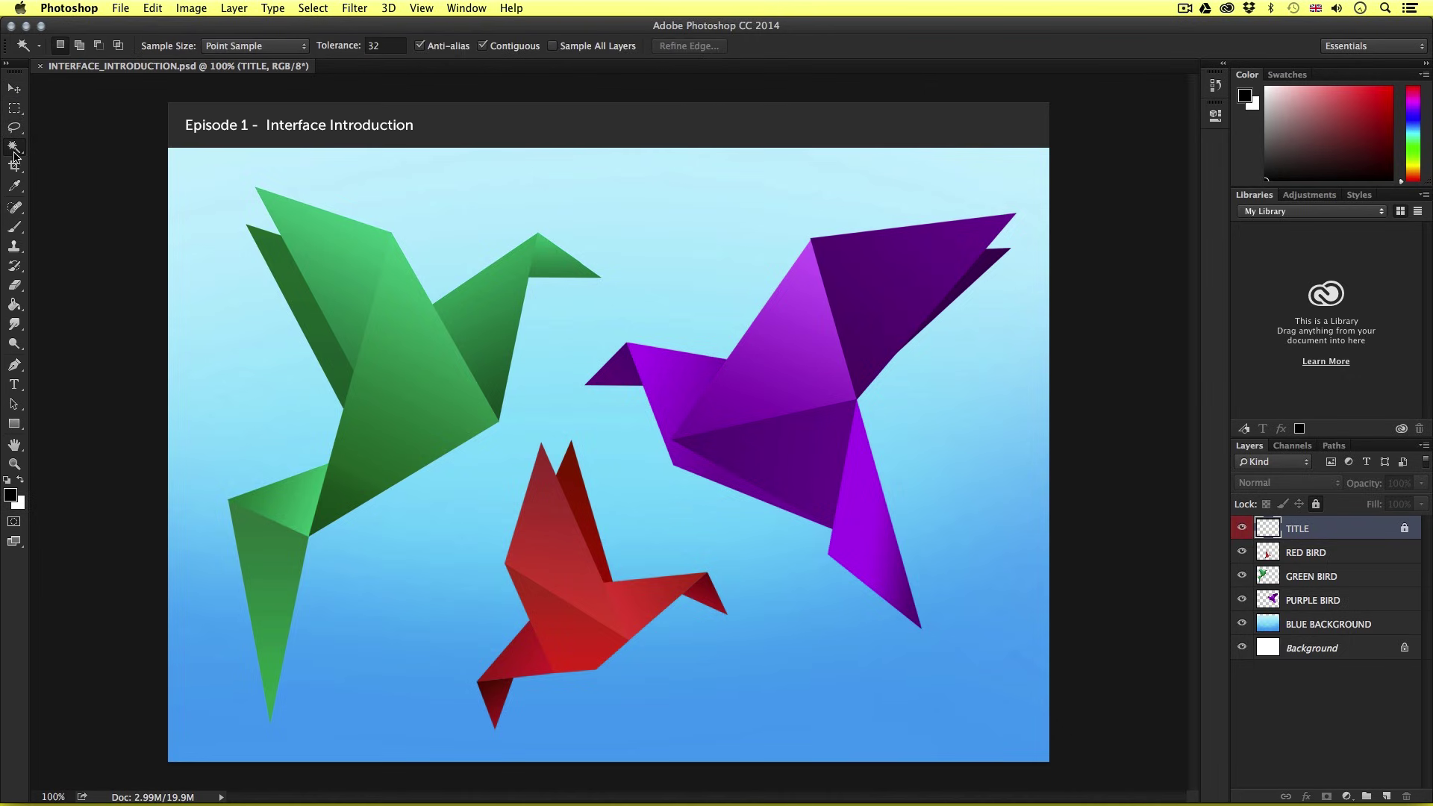
click(15, 166)
click(14, 185)
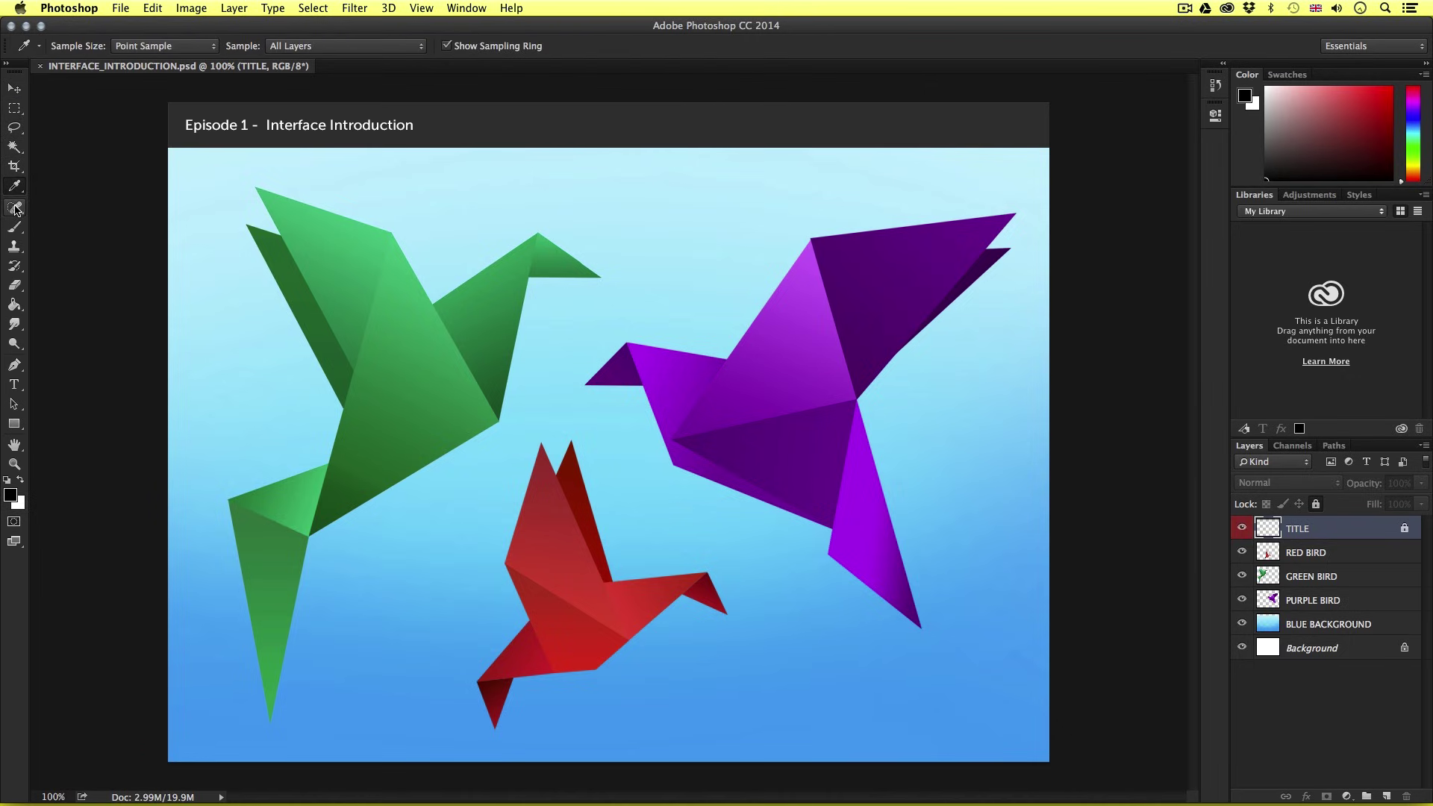
click(14, 209)
click(14, 227)
click(15, 247)
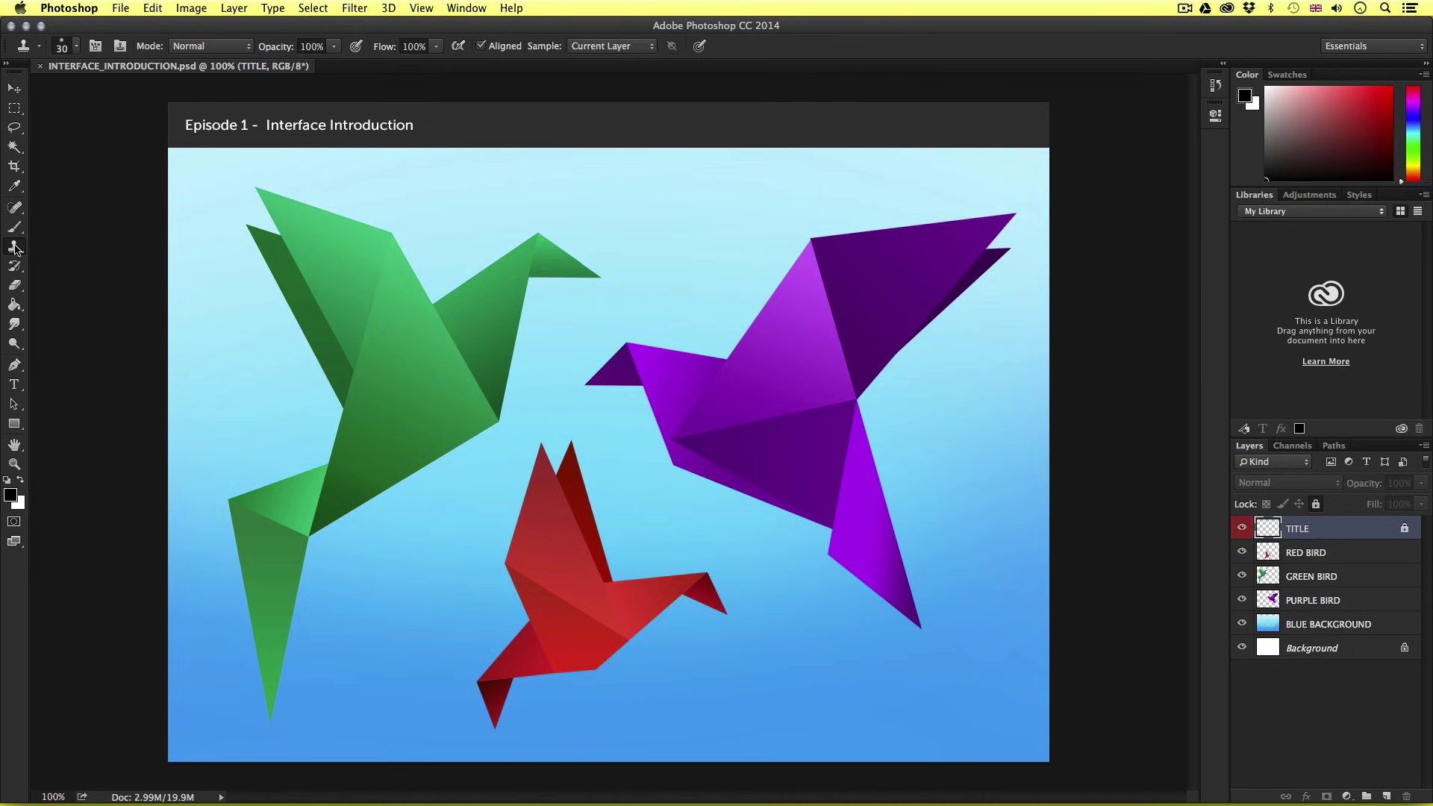
click(15, 266)
click(14, 284)
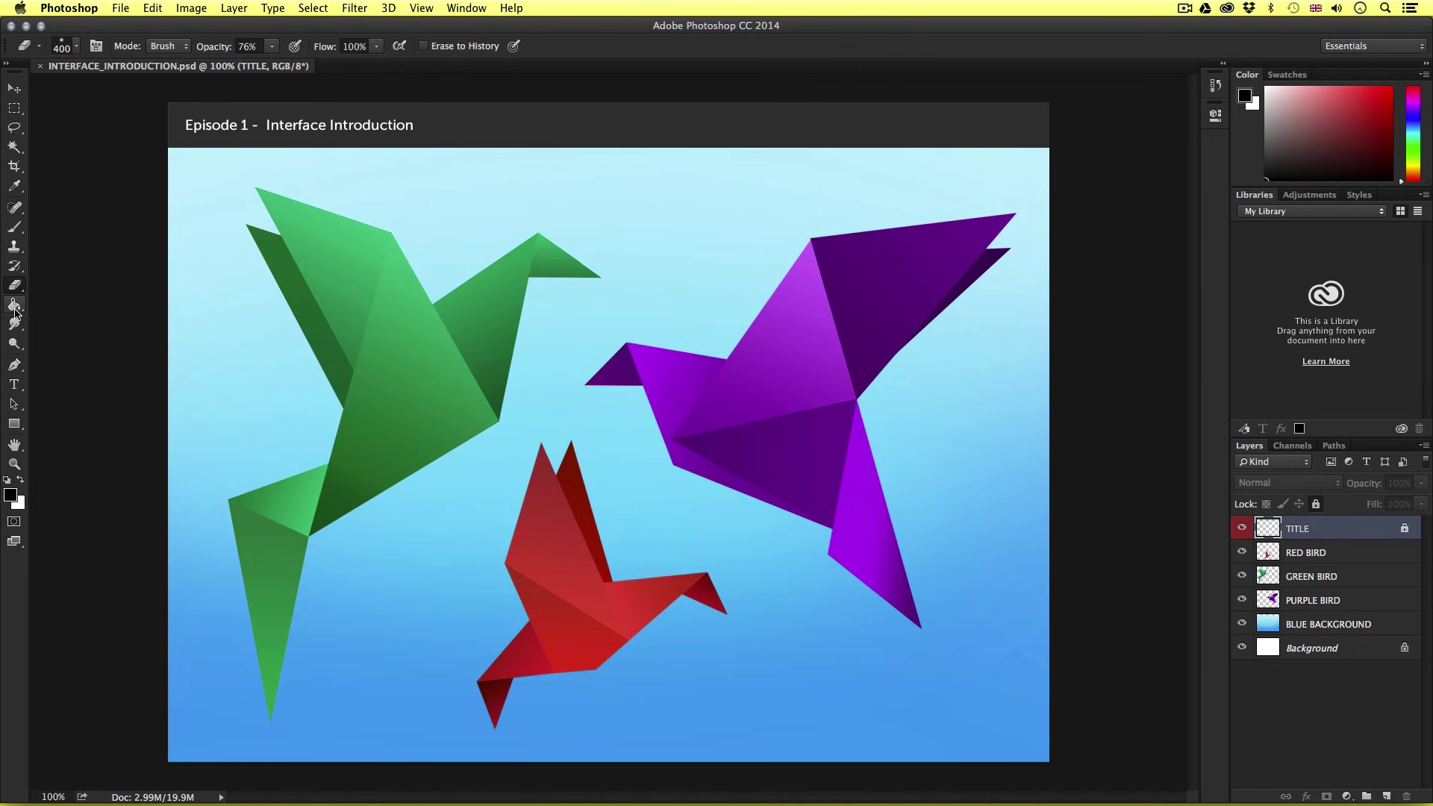
click(15, 309)
click(14, 326)
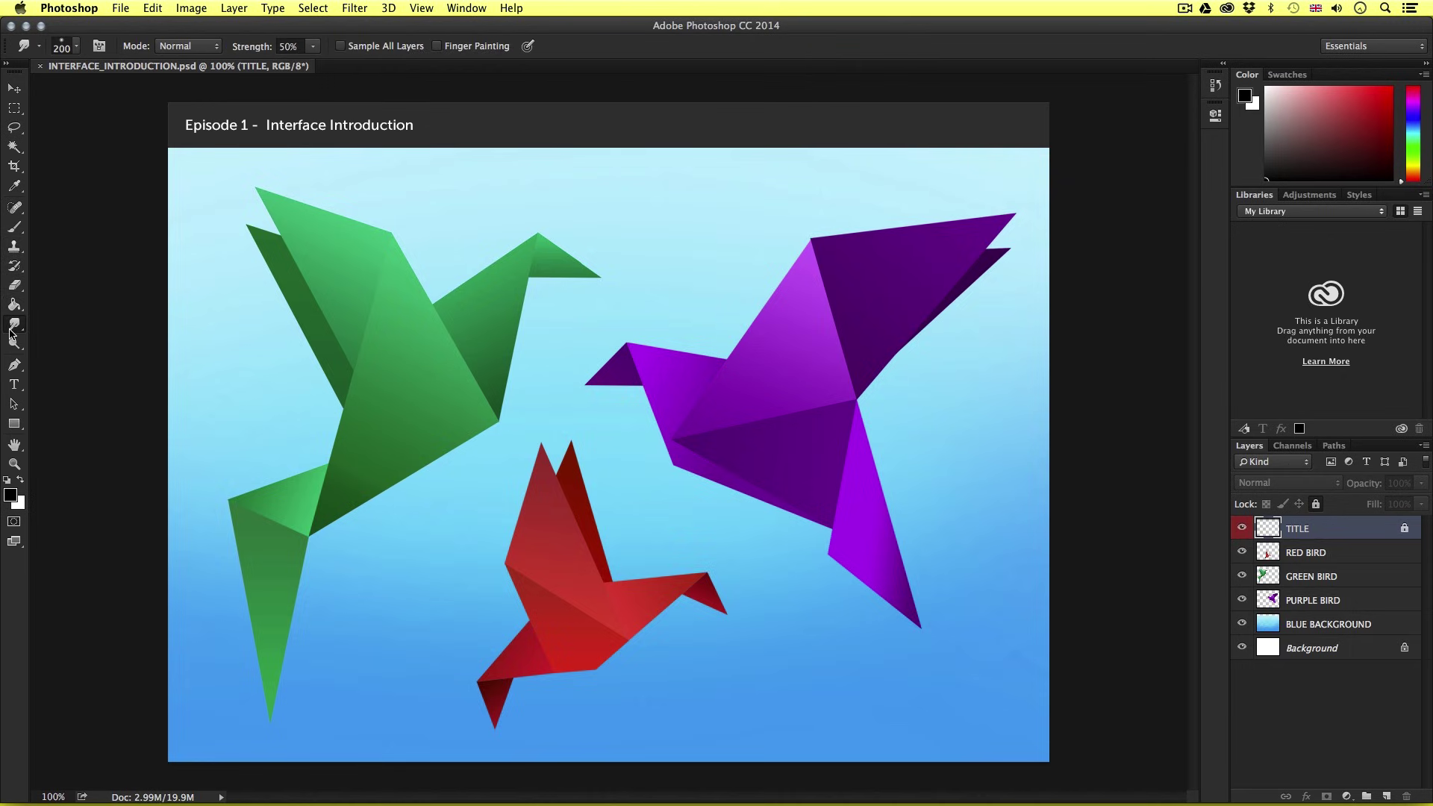
click(14, 342)
click(13, 366)
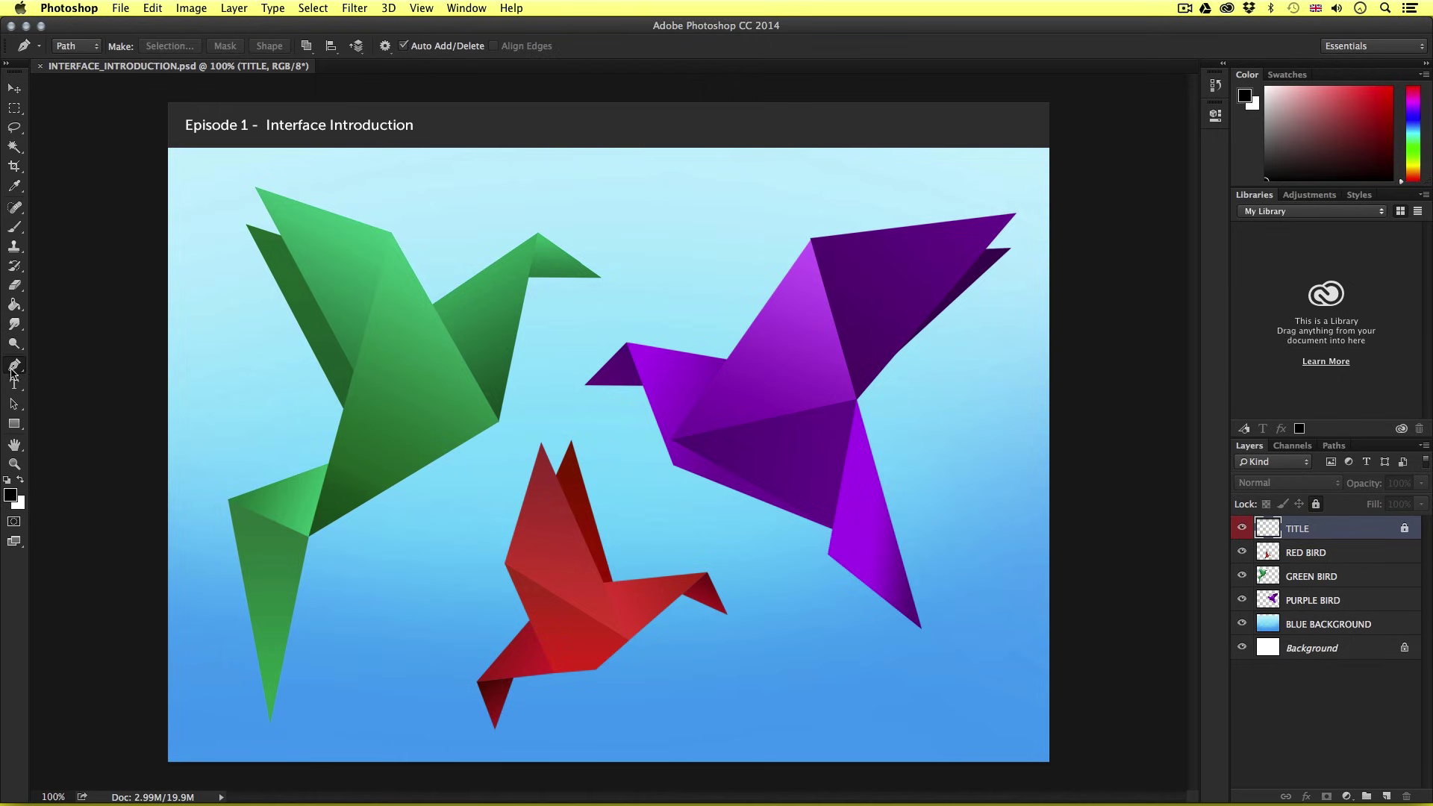
click(14, 385)
click(15, 404)
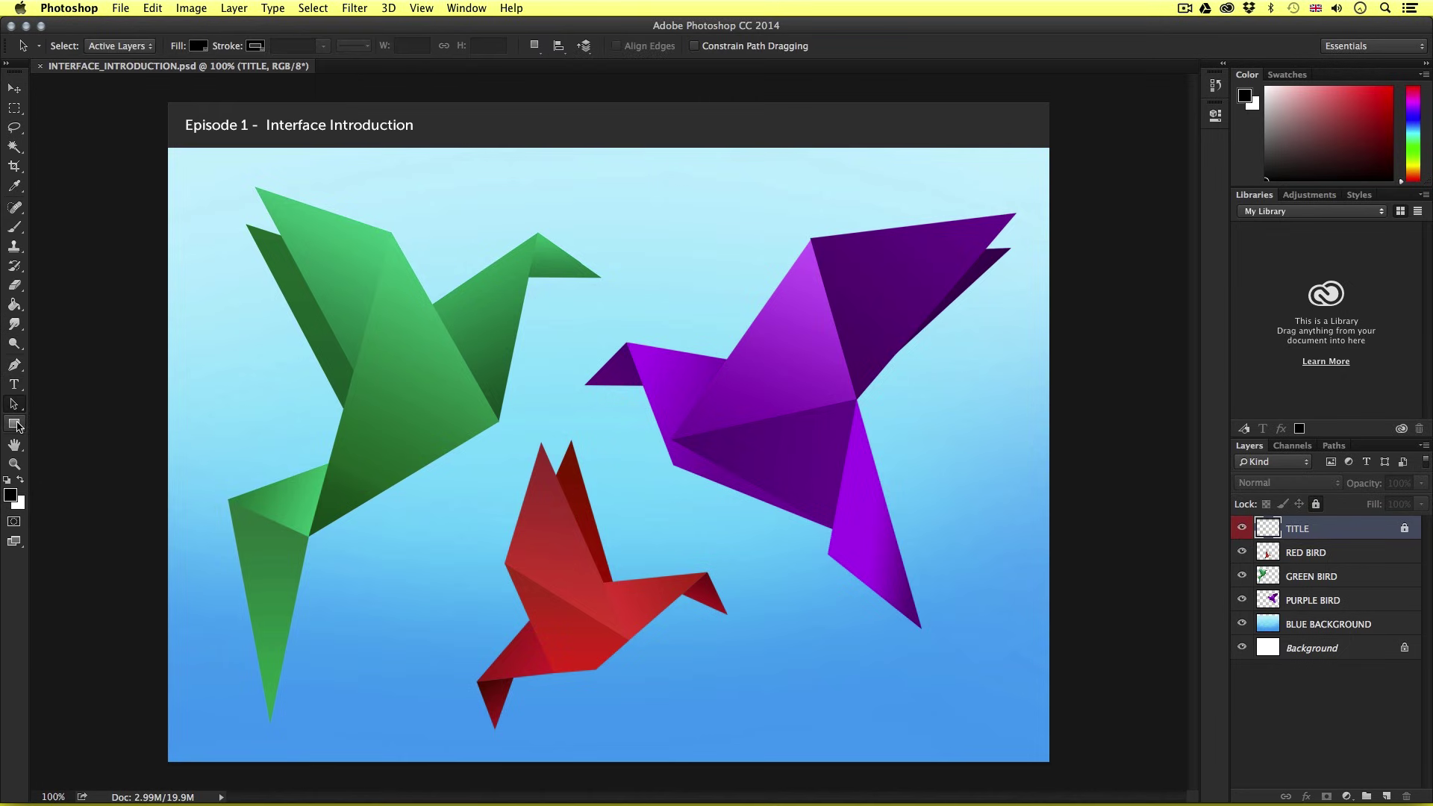
click(17, 425)
click(14, 445)
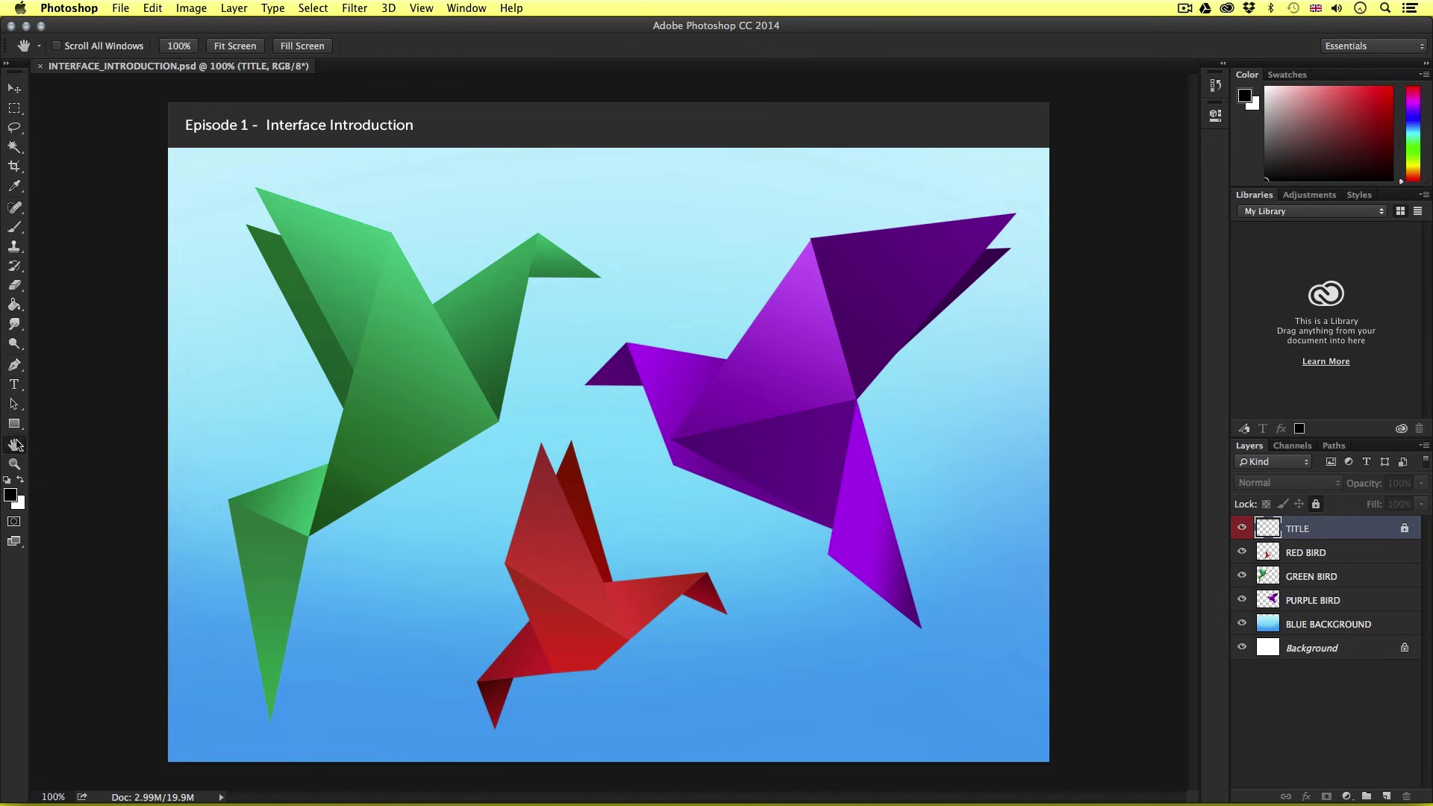
click(14, 463)
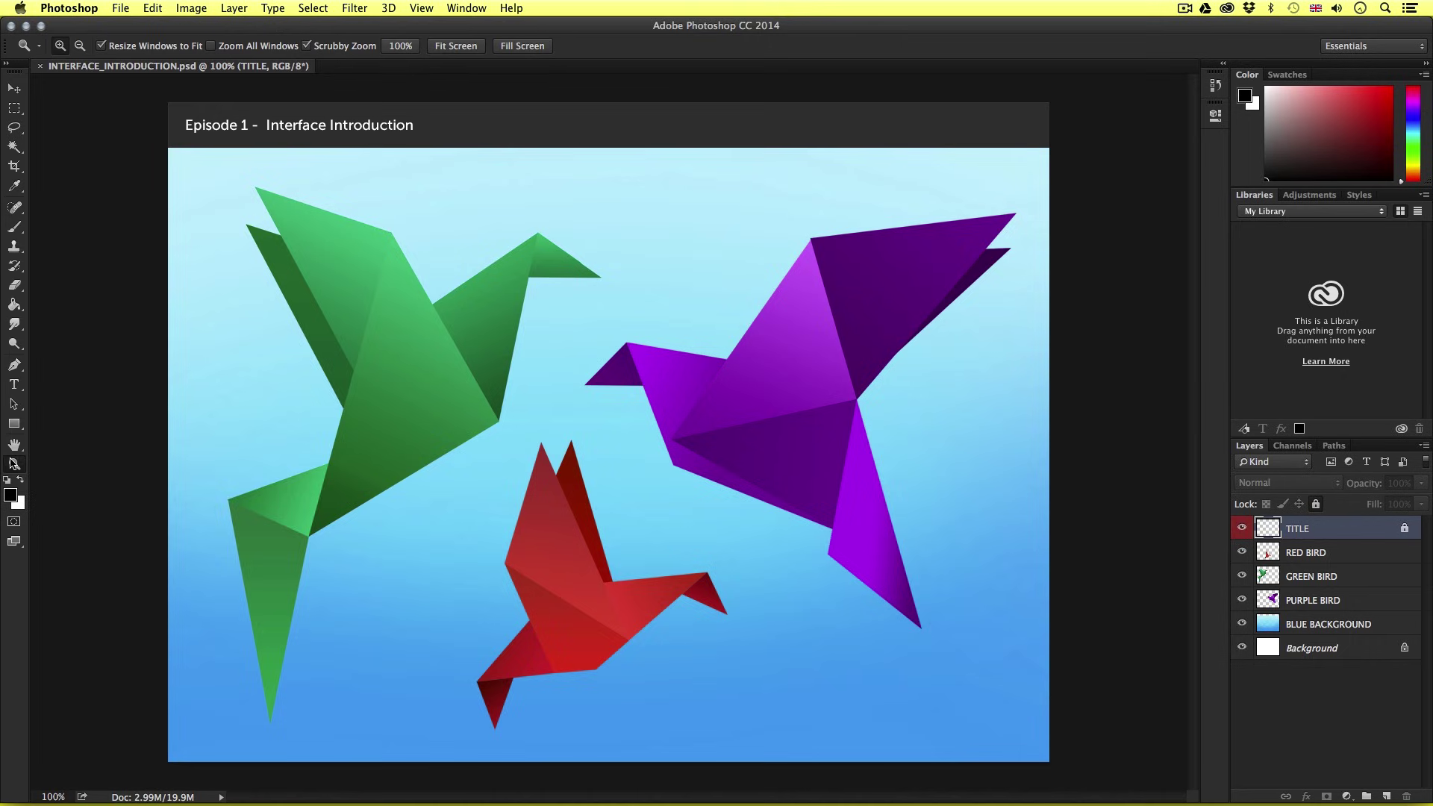
click(16, 90)
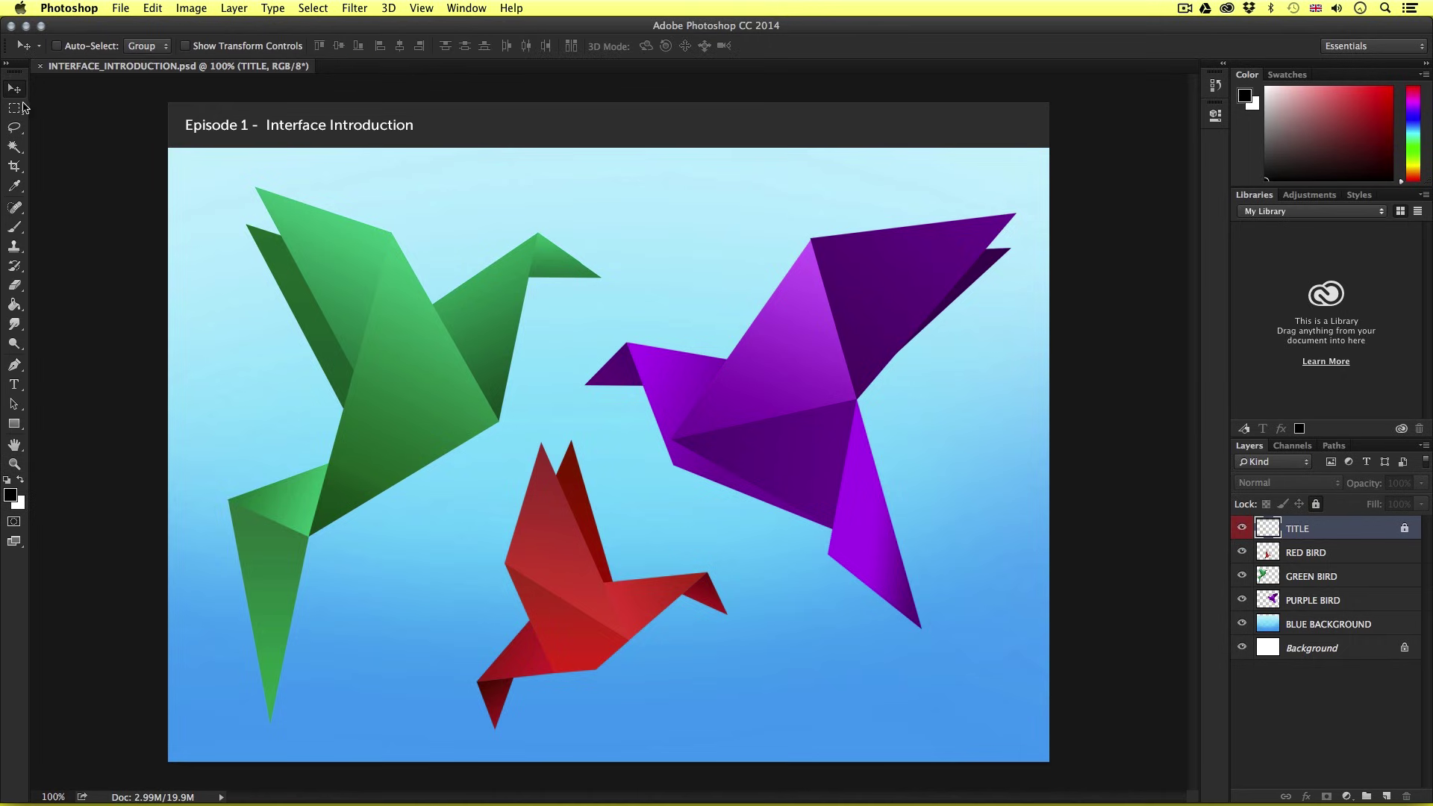
Peek at the History and Properties panels, then collapse Properties back into the dock.
click(1216, 85)
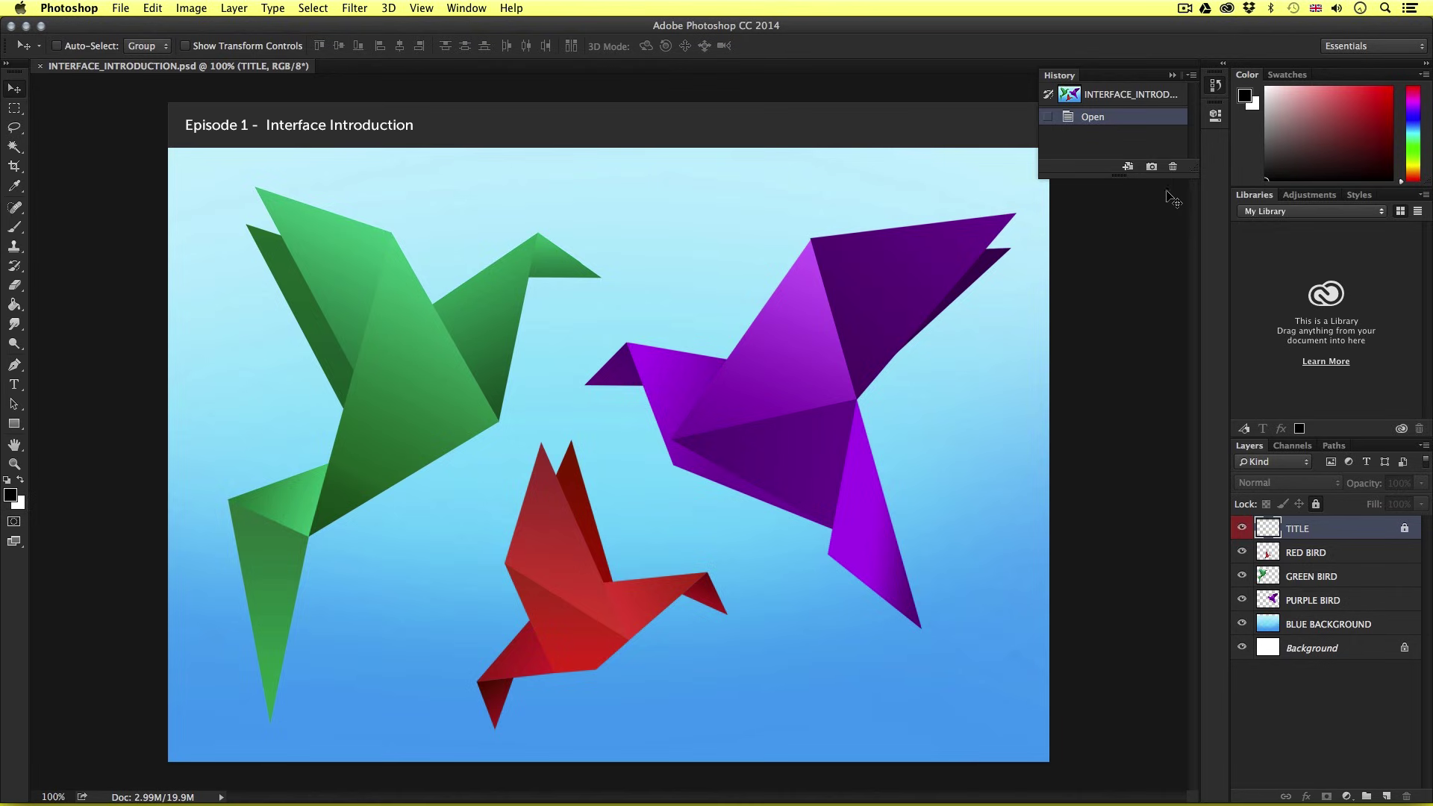
click(1216, 115)
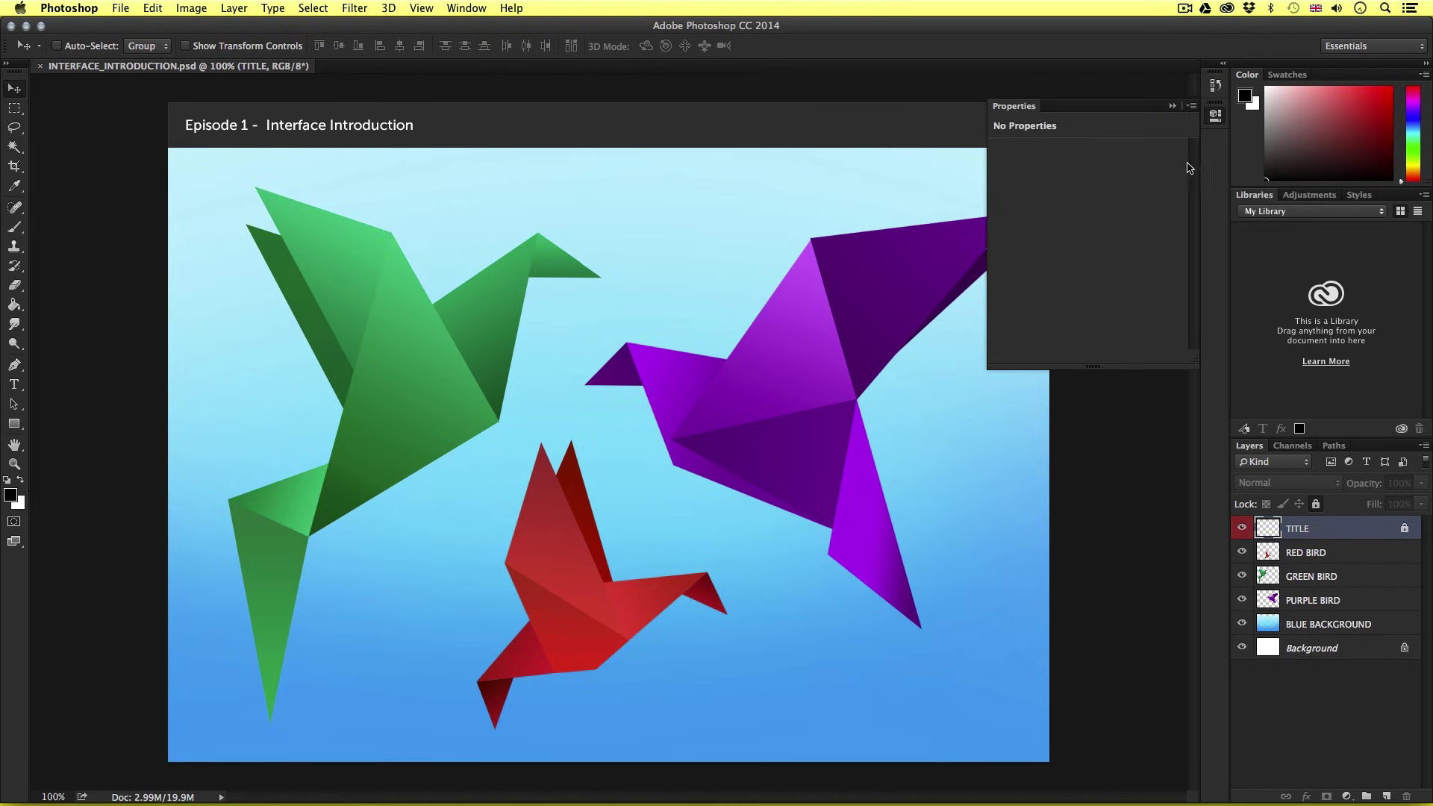
click(1215, 115)
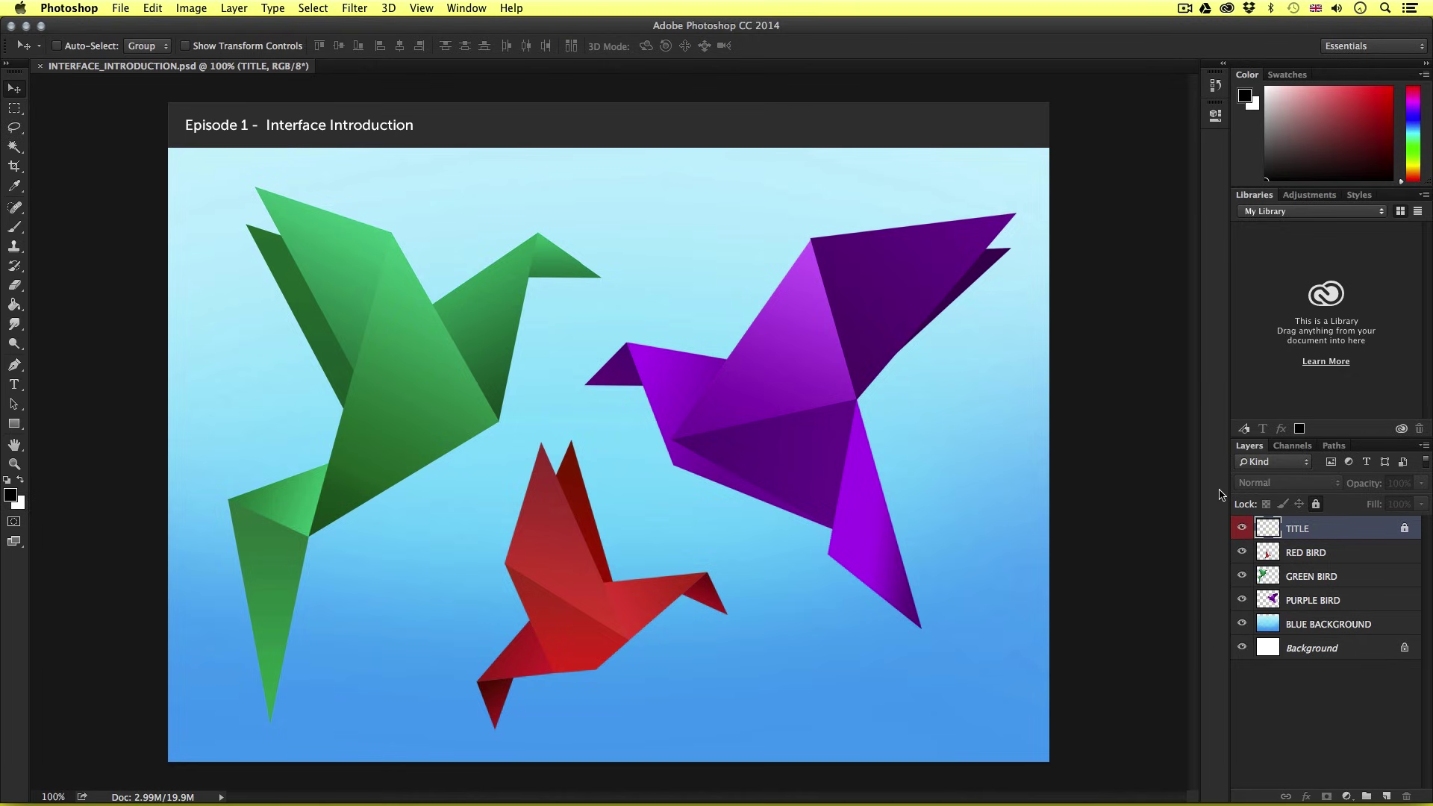
click(1292, 448)
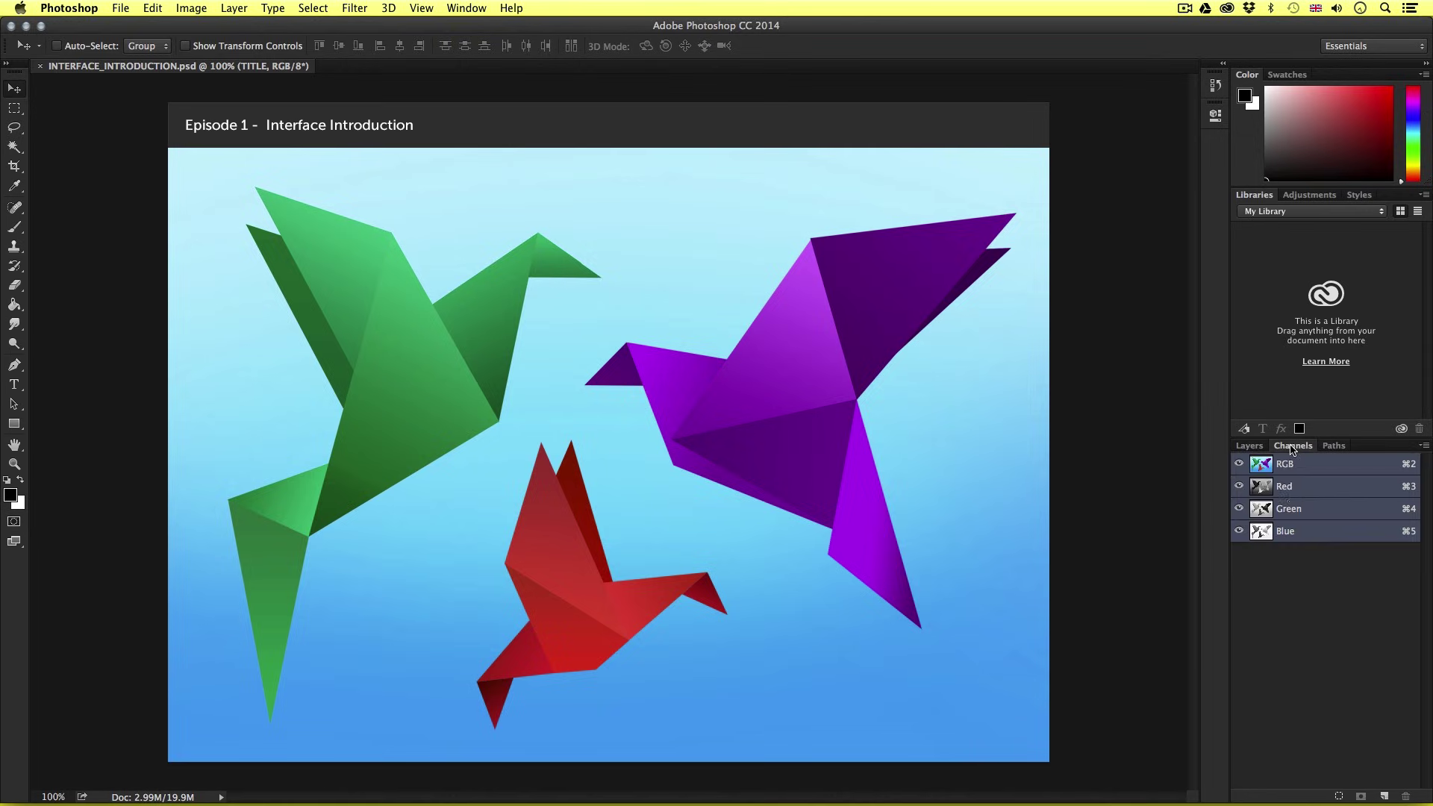
click(1336, 447)
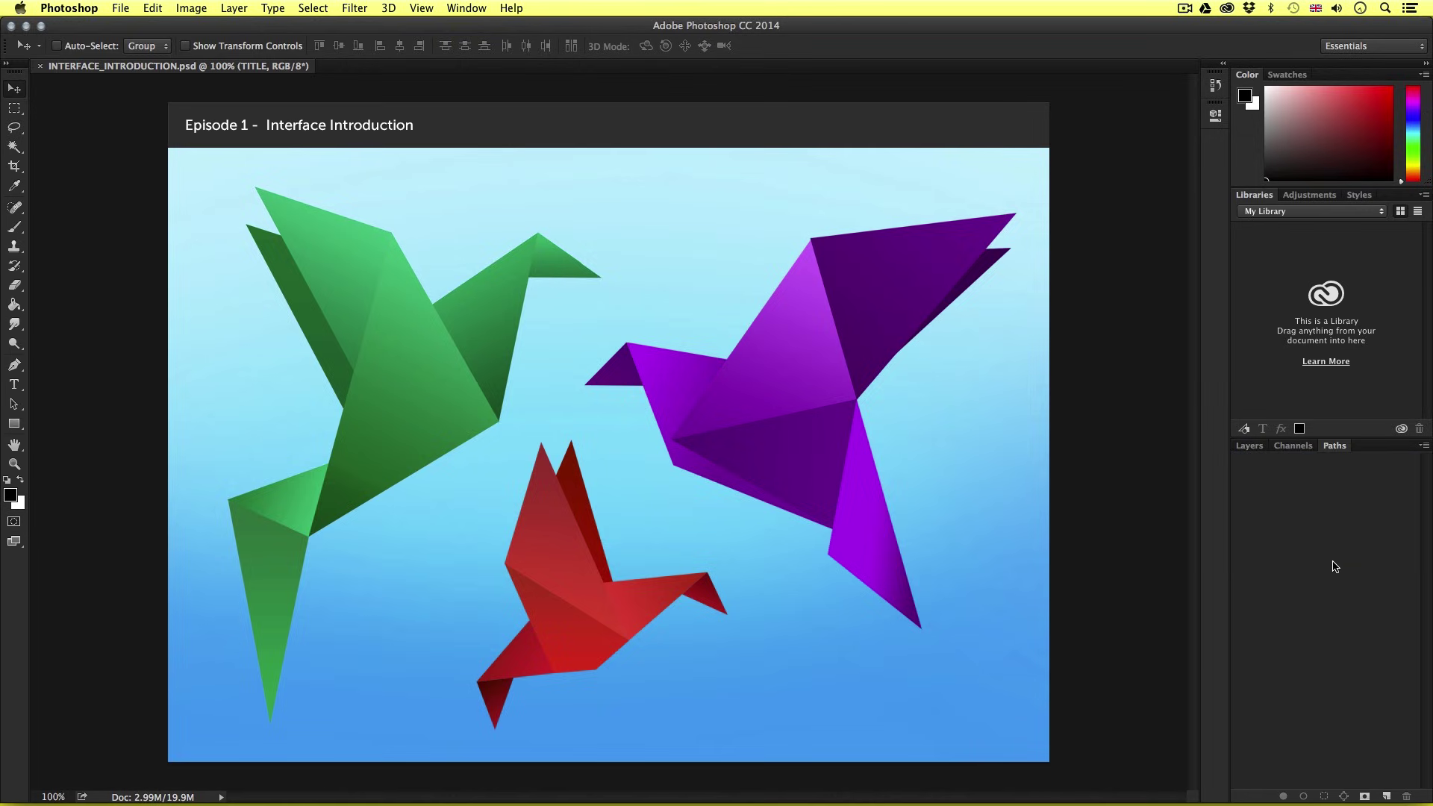
click(1301, 451)
click(1253, 447)
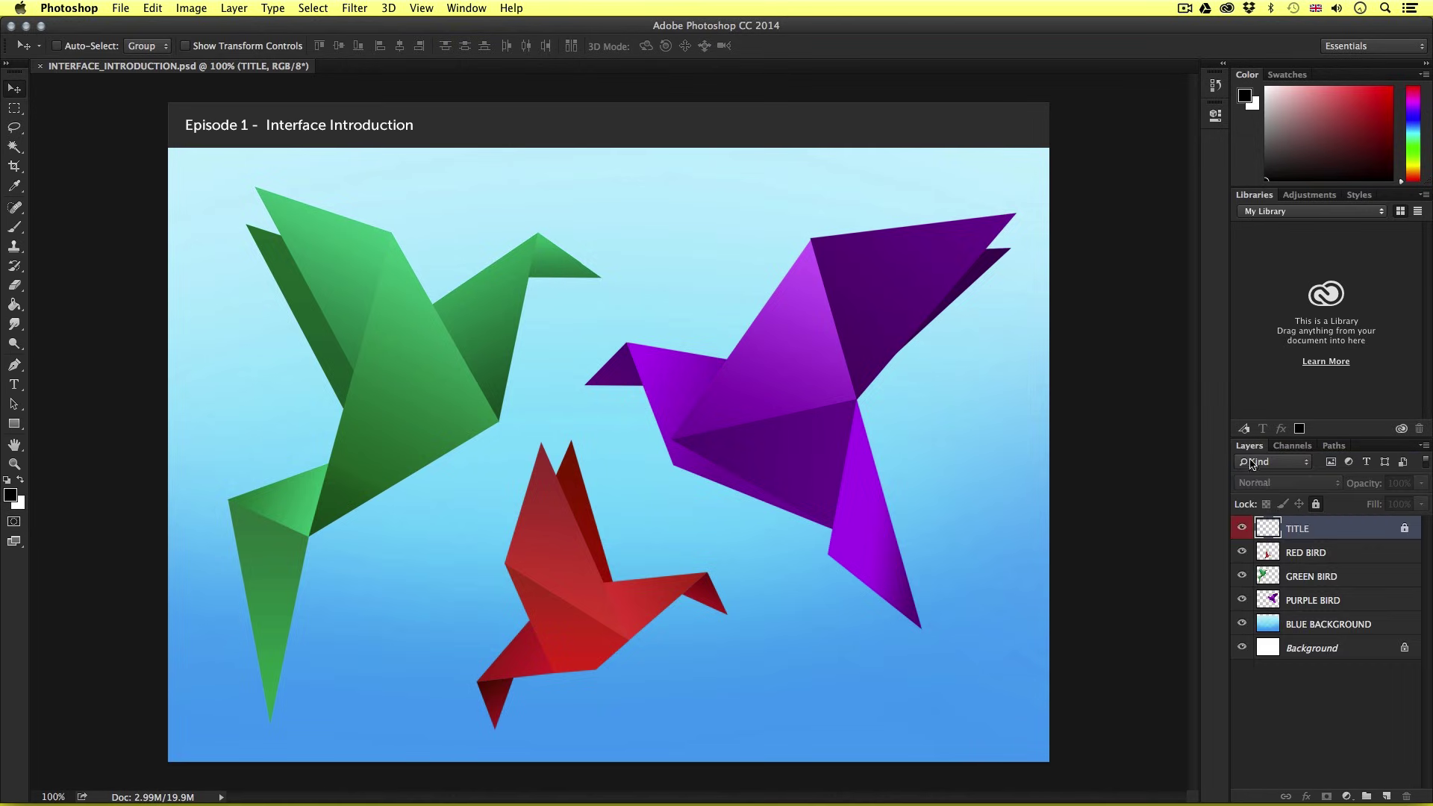
click(1311, 197)
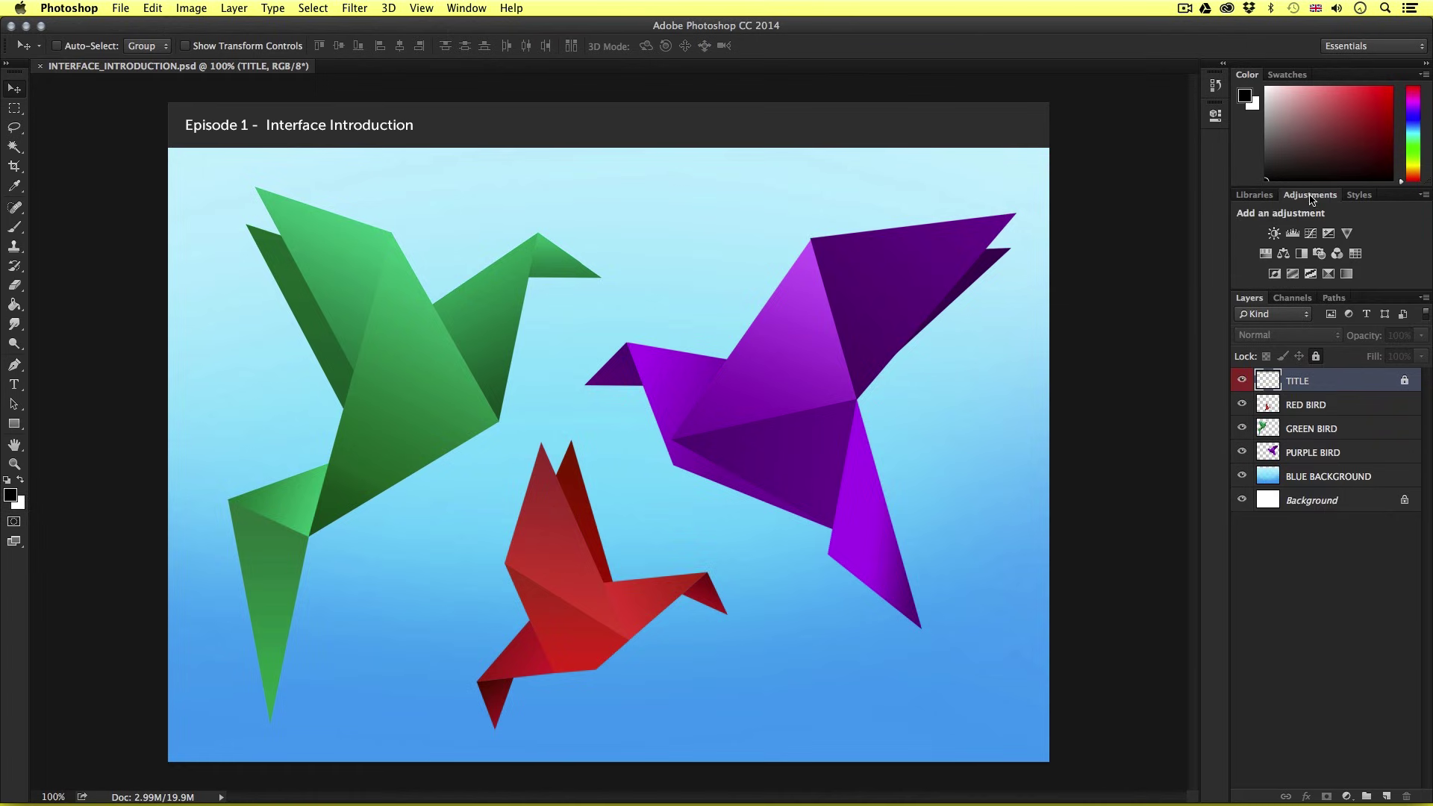
click(1358, 197)
click(1255, 196)
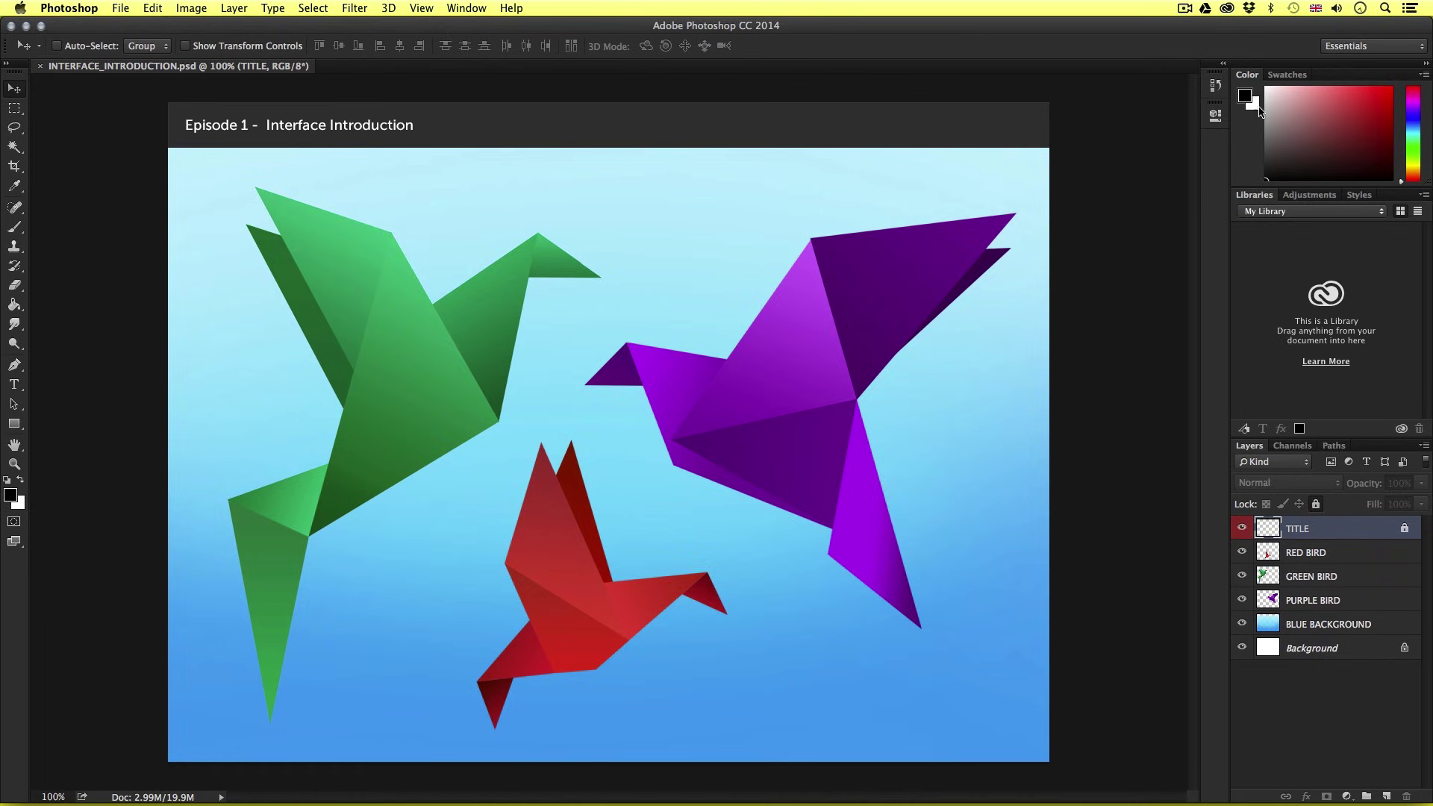
click(1287, 75)
click(1247, 75)
click(1292, 445)
click(1334, 446)
click(1248, 447)
Enter 50% in the status-bar zoom field.
click(54, 794)
text(50)
key(Return)
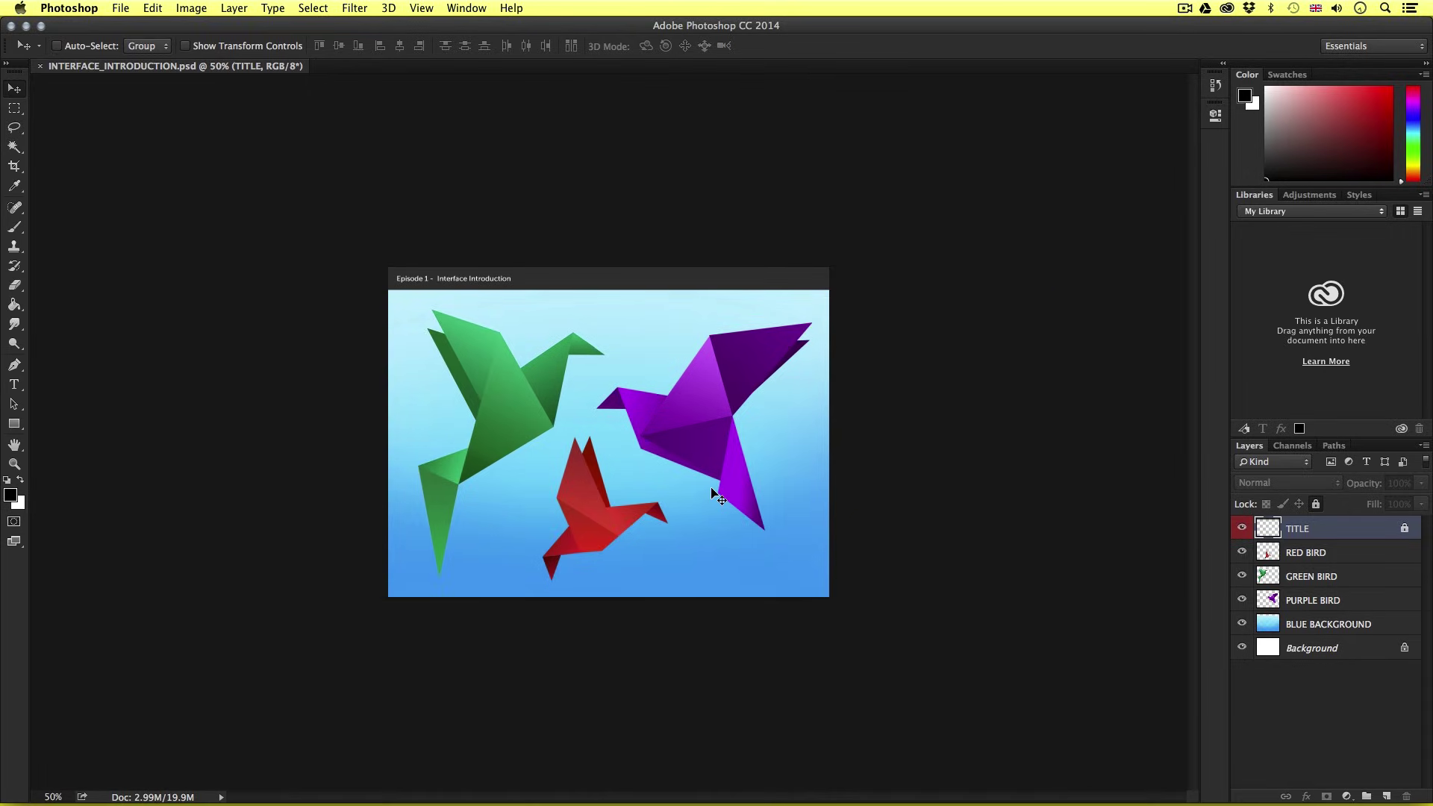
Switch the status-bar readout to Document Dimensions and check the 1181 × 884 px, 150 ppi details.
click(223, 797)
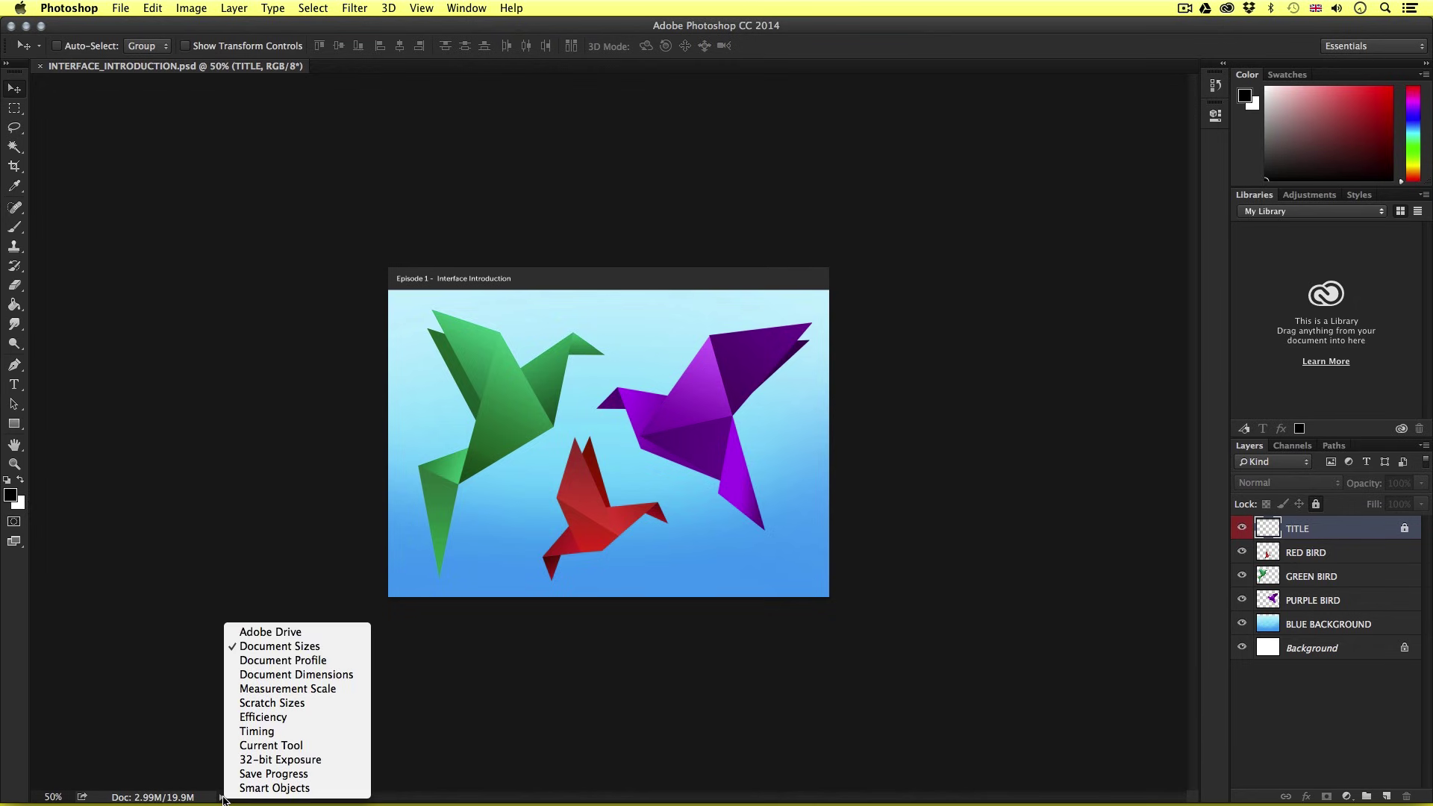
click(222, 797)
click(223, 797)
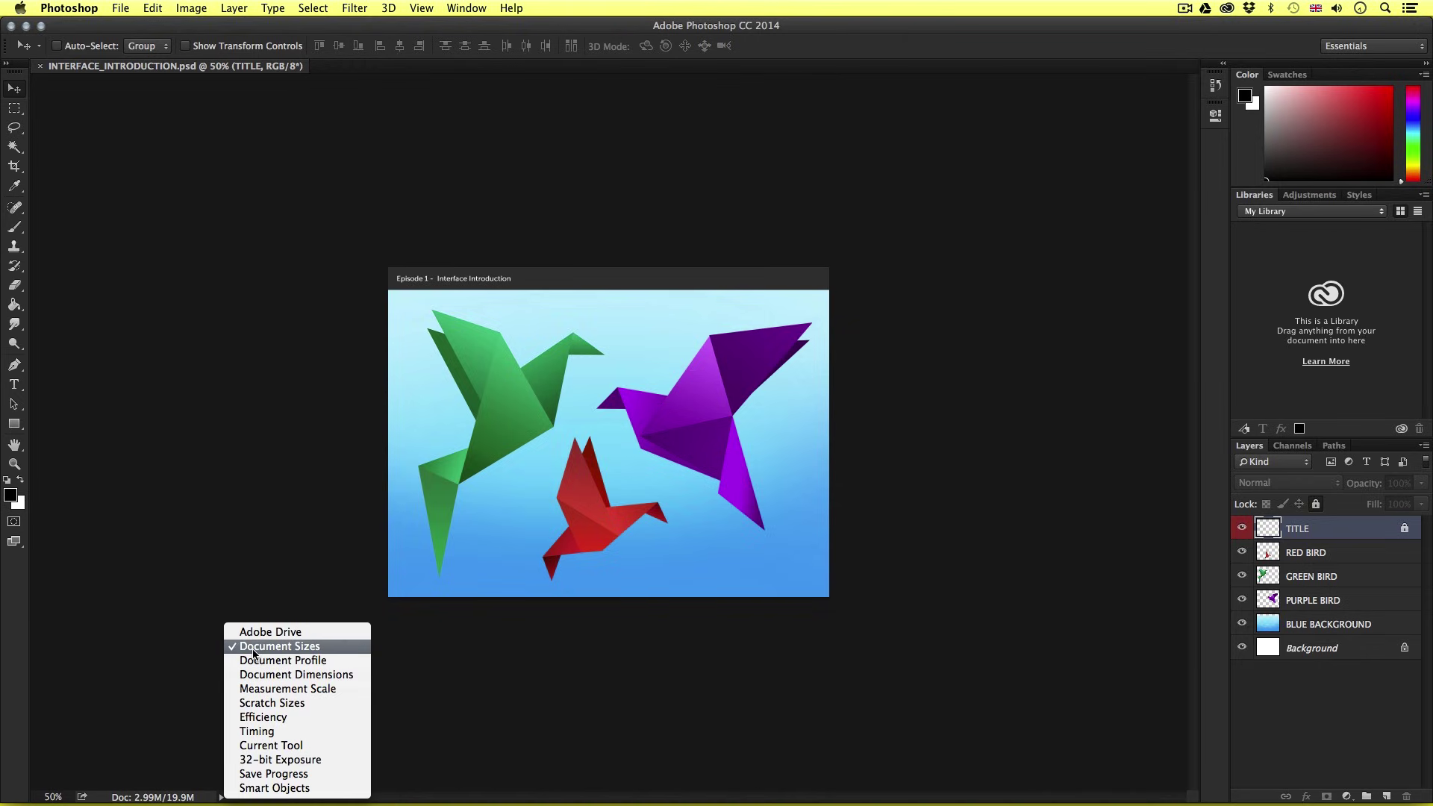
click(287, 674)
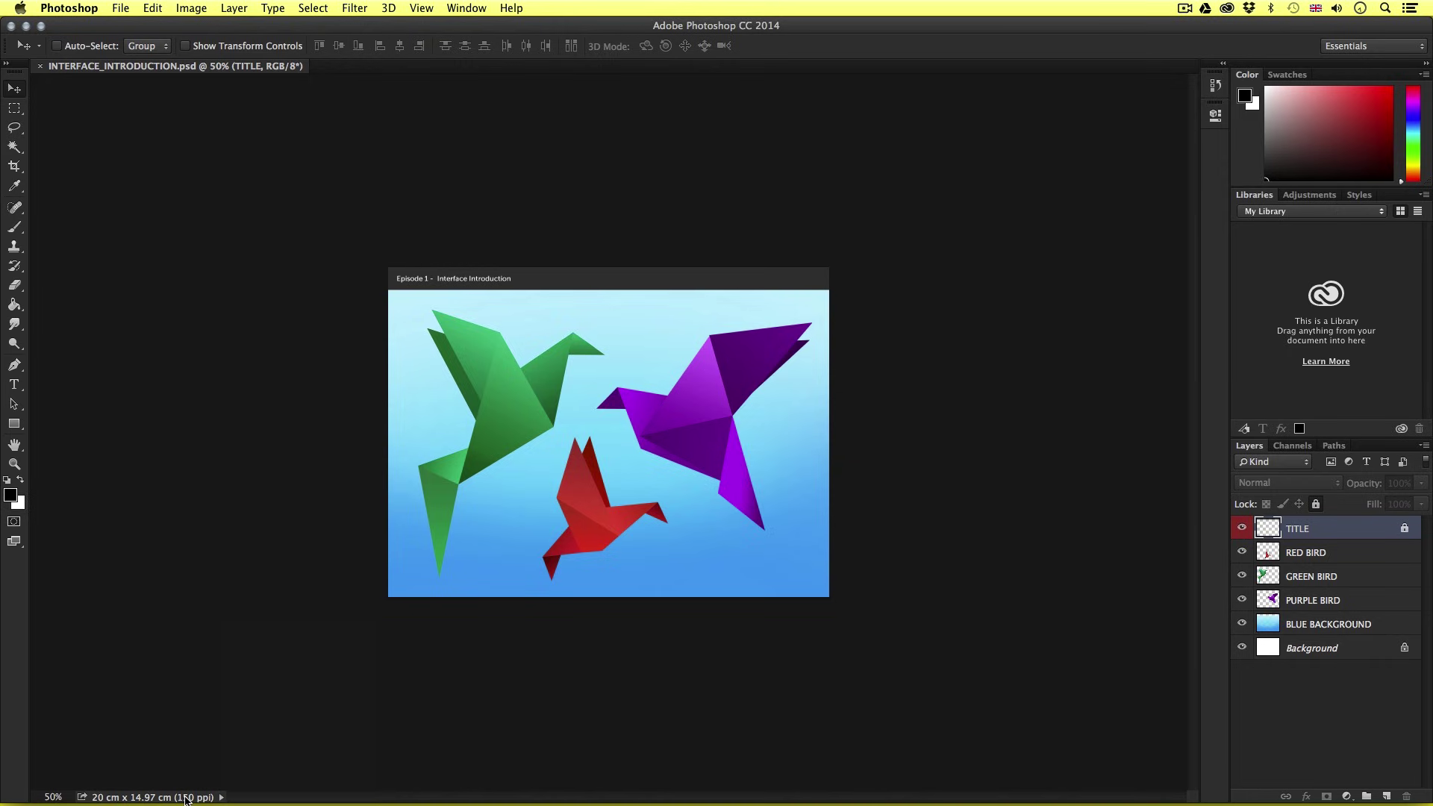
click(186, 797)
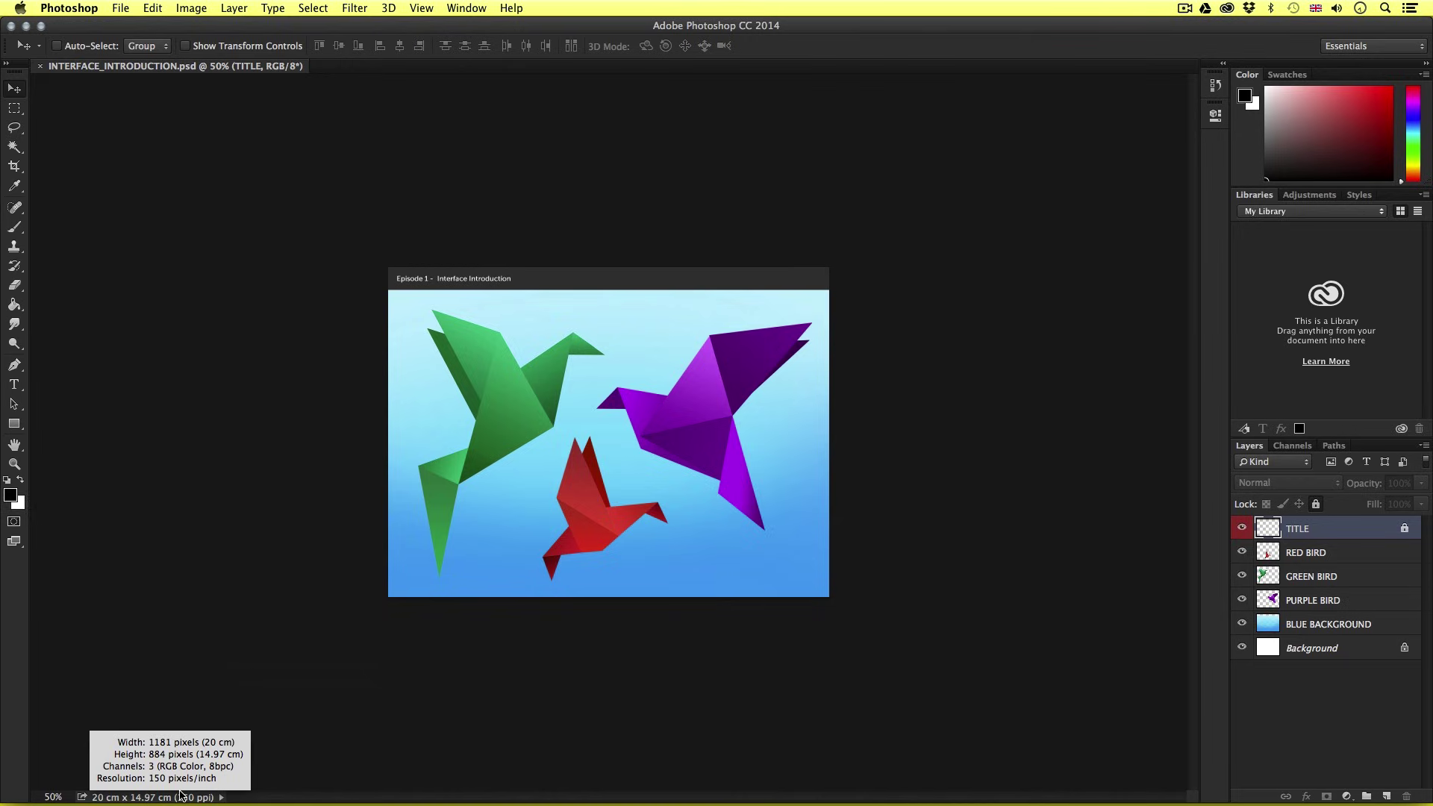
click(181, 797)
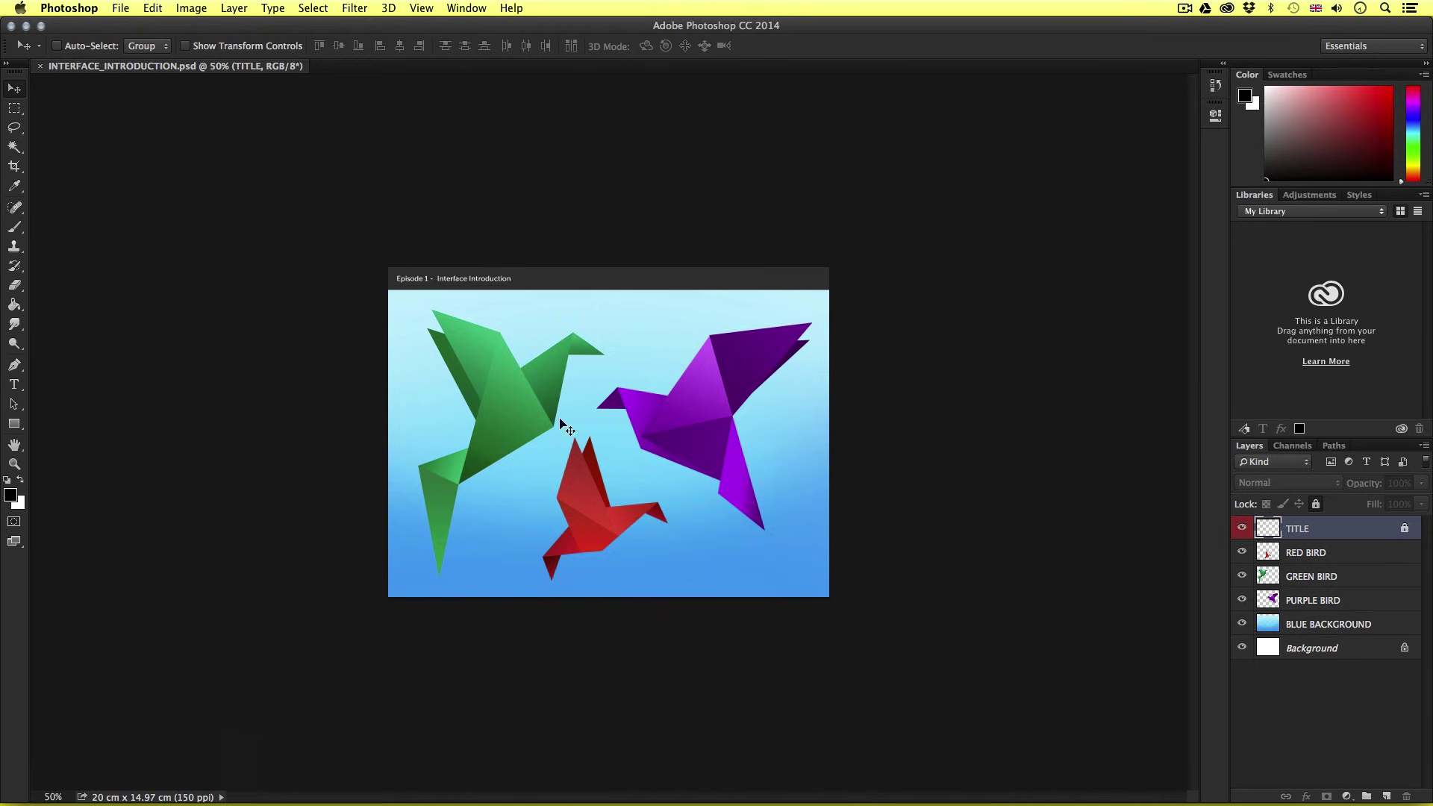
Scrubby-zoom the birds image in to about 95.9%, then return to the Move tool.
key(z)
drag(552, 397, 591, 358)
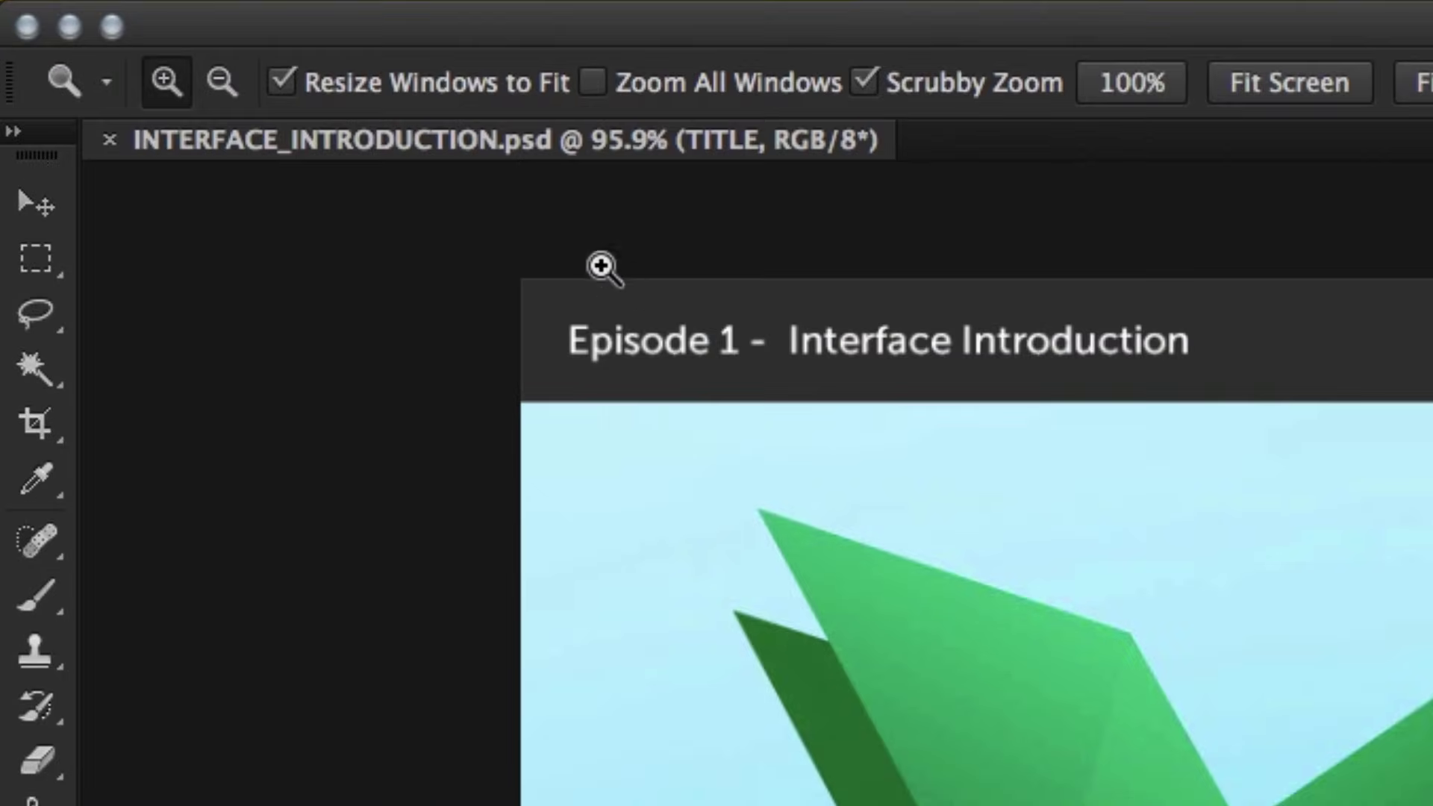
key(v)
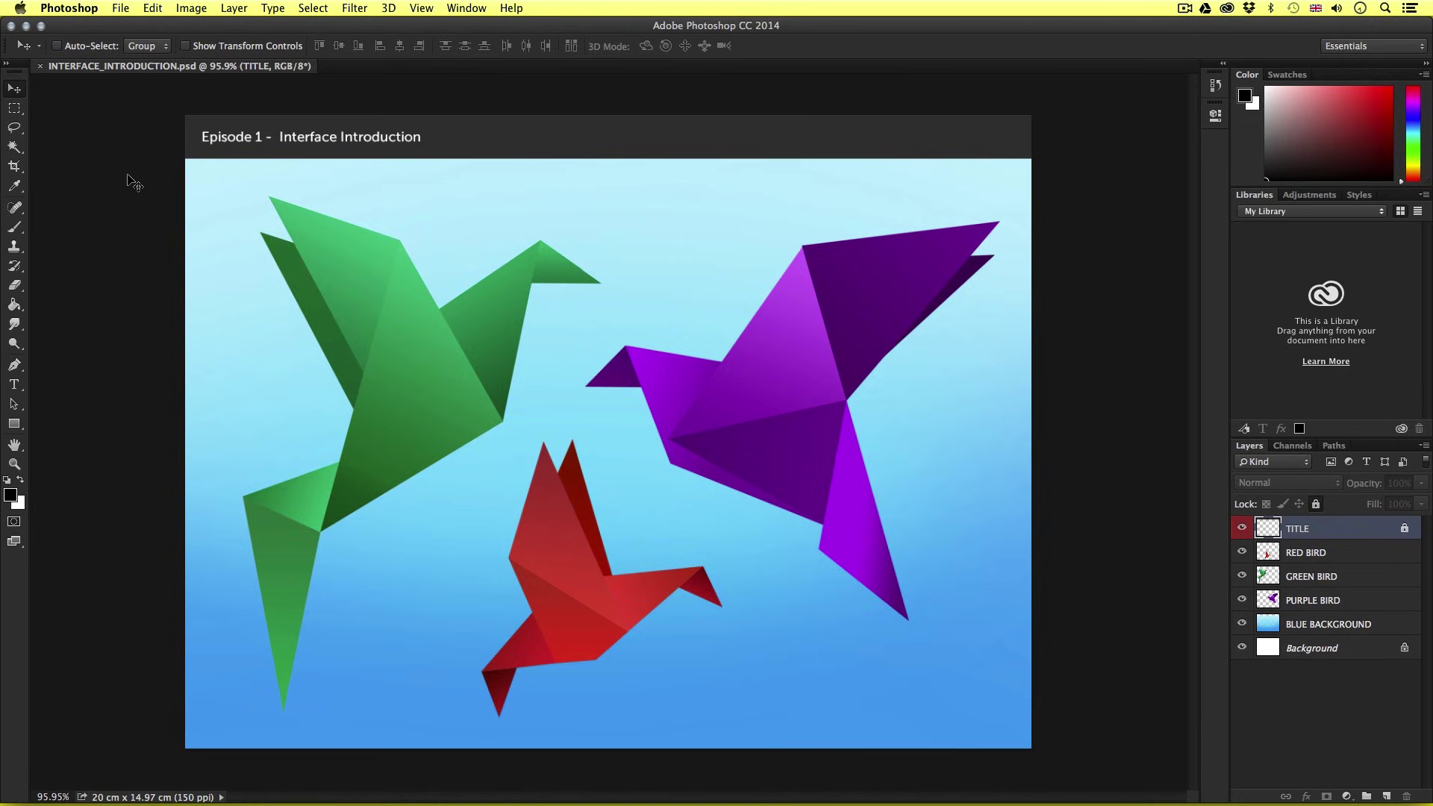
Create a blank 18.06 cm square Untitled-1 document with Cmd+N.
click(120, 7)
click(122, 8)
key(super+n)
click(884, 260)
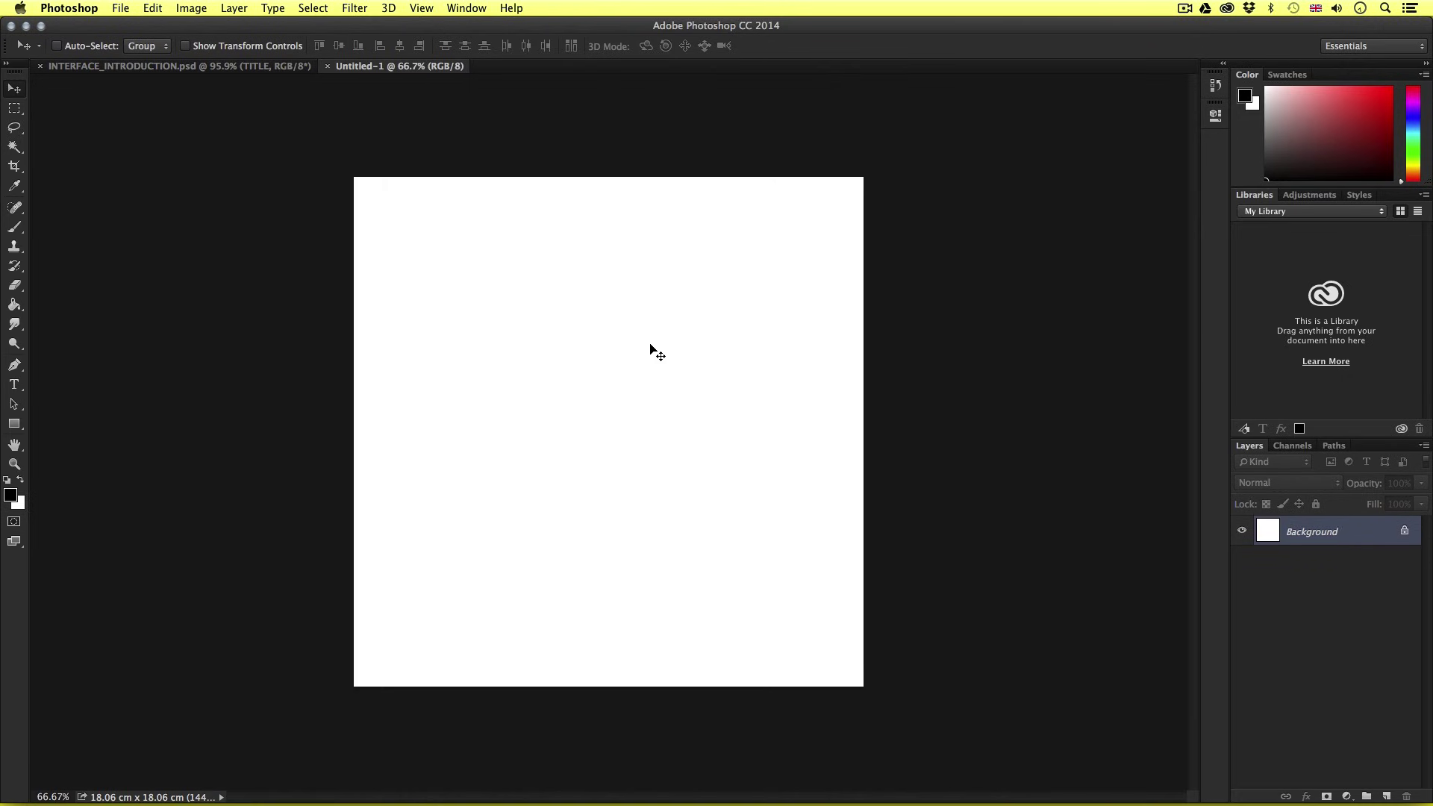
Create Untitled-2 from the Clipboard preset, 1024 × 1024 pixels at 144 ppi.
click(120, 9)
click(128, 27)
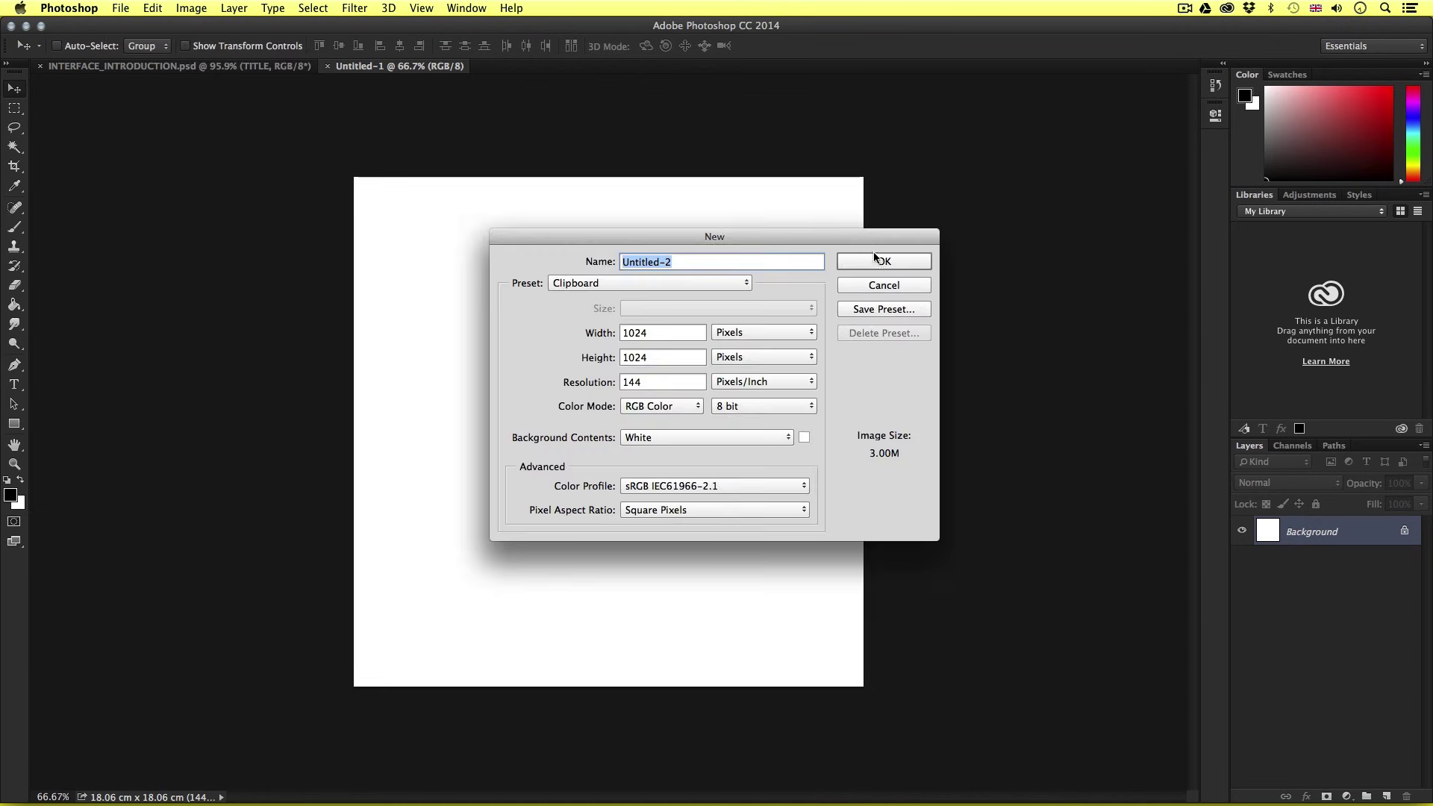
click(881, 267)
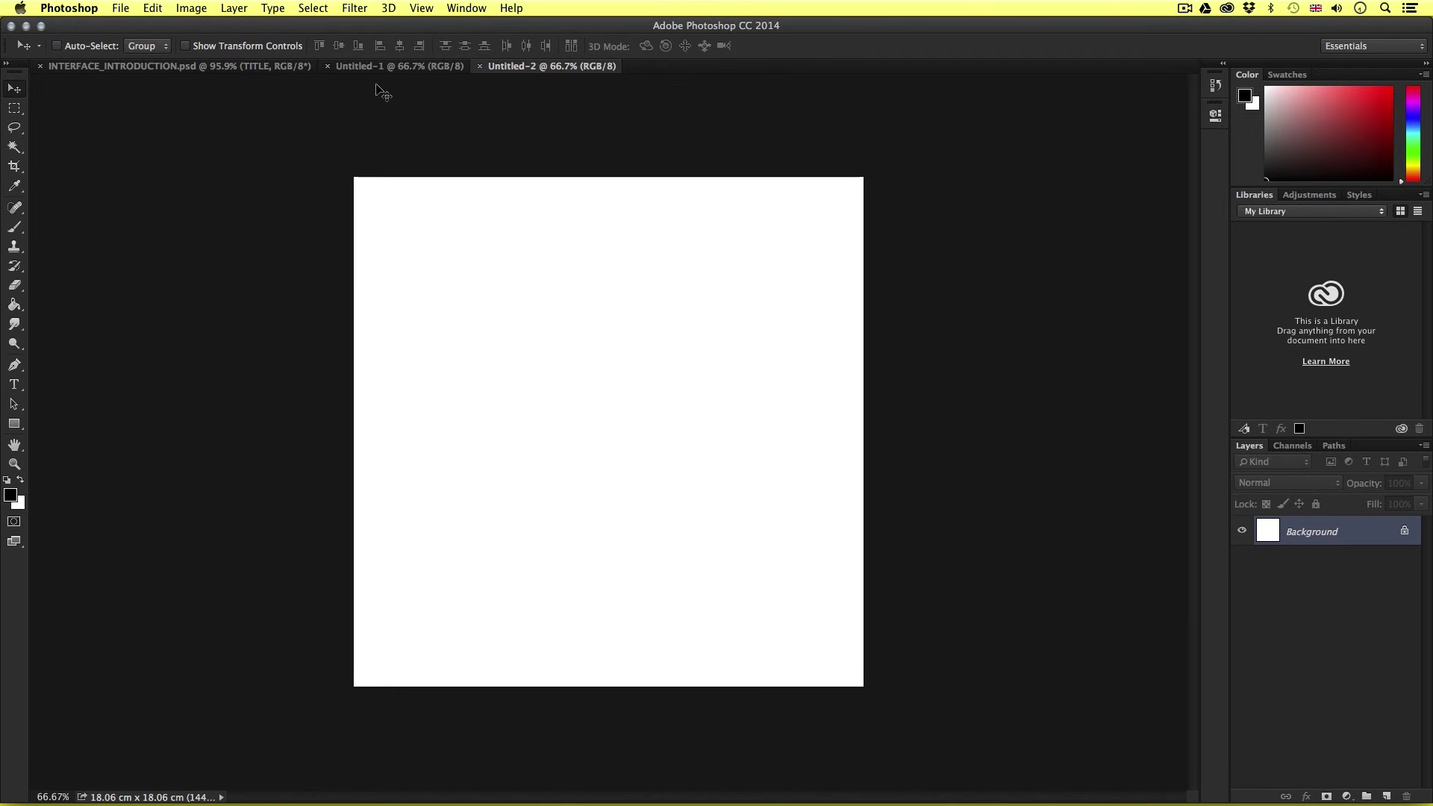
Cycle through the INTERFACE_INTRODUCTION, Untitled-1 and Untitled-2 tabs, ending on INTERFACE_INTRODUCTION.psd.
click(213, 67)
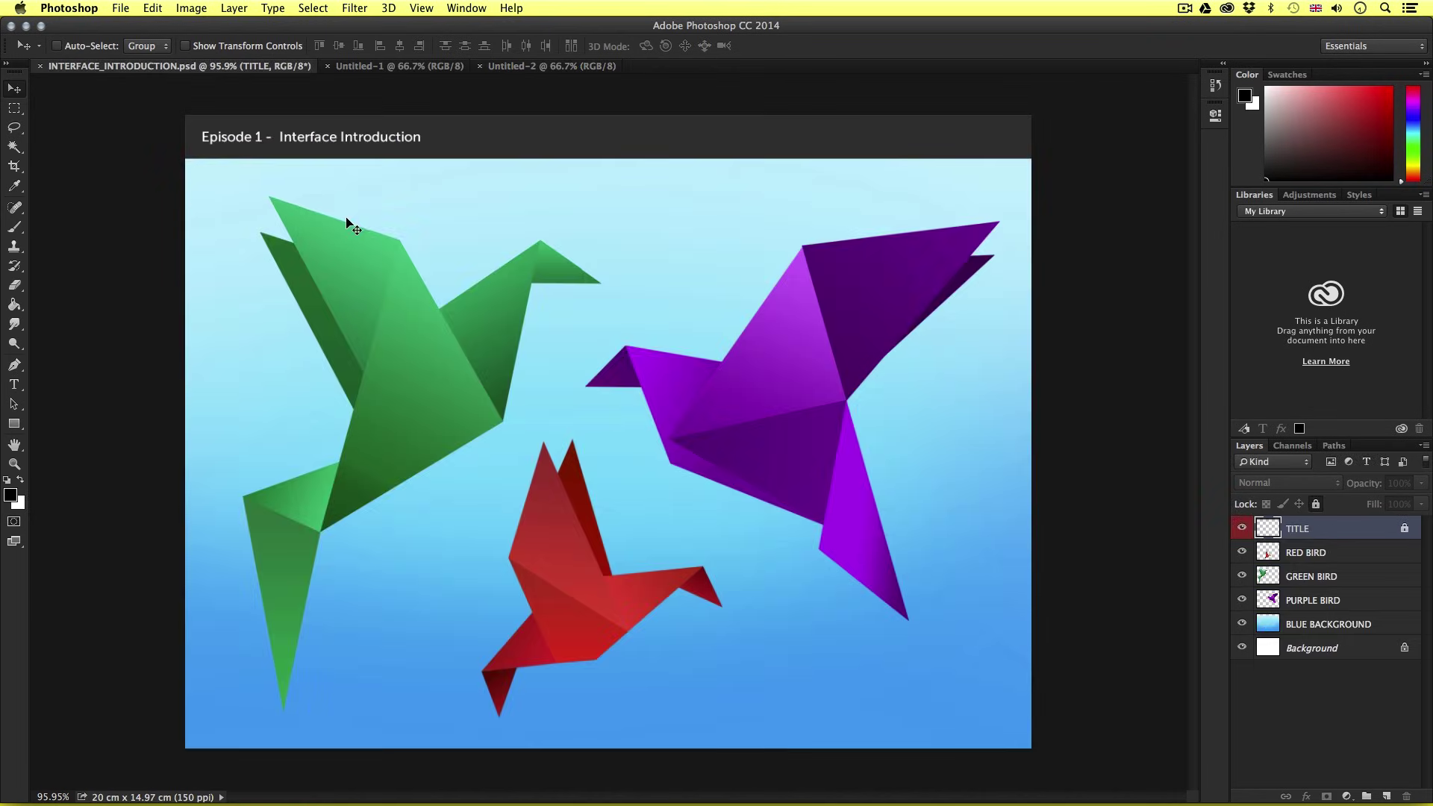
click(400, 66)
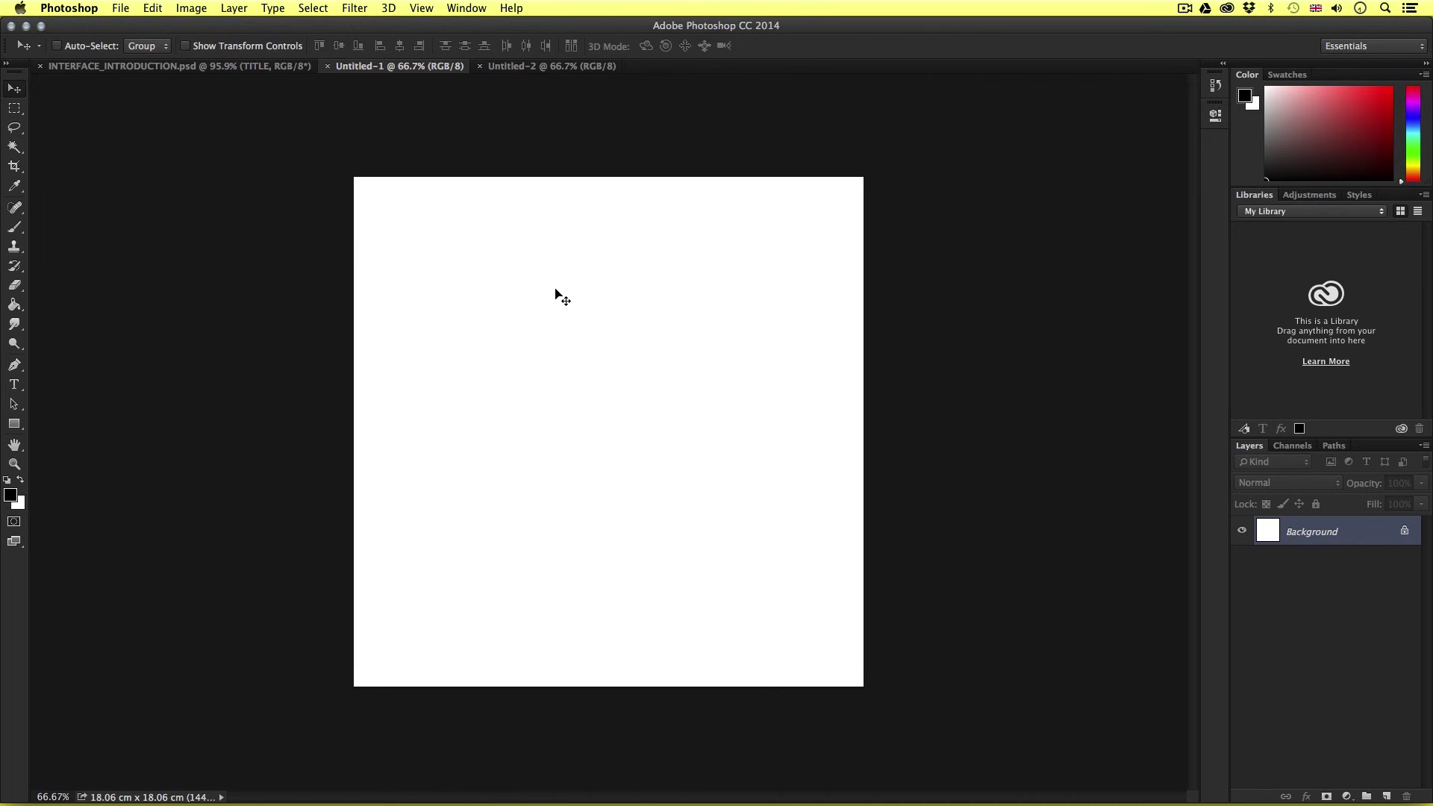
click(538, 67)
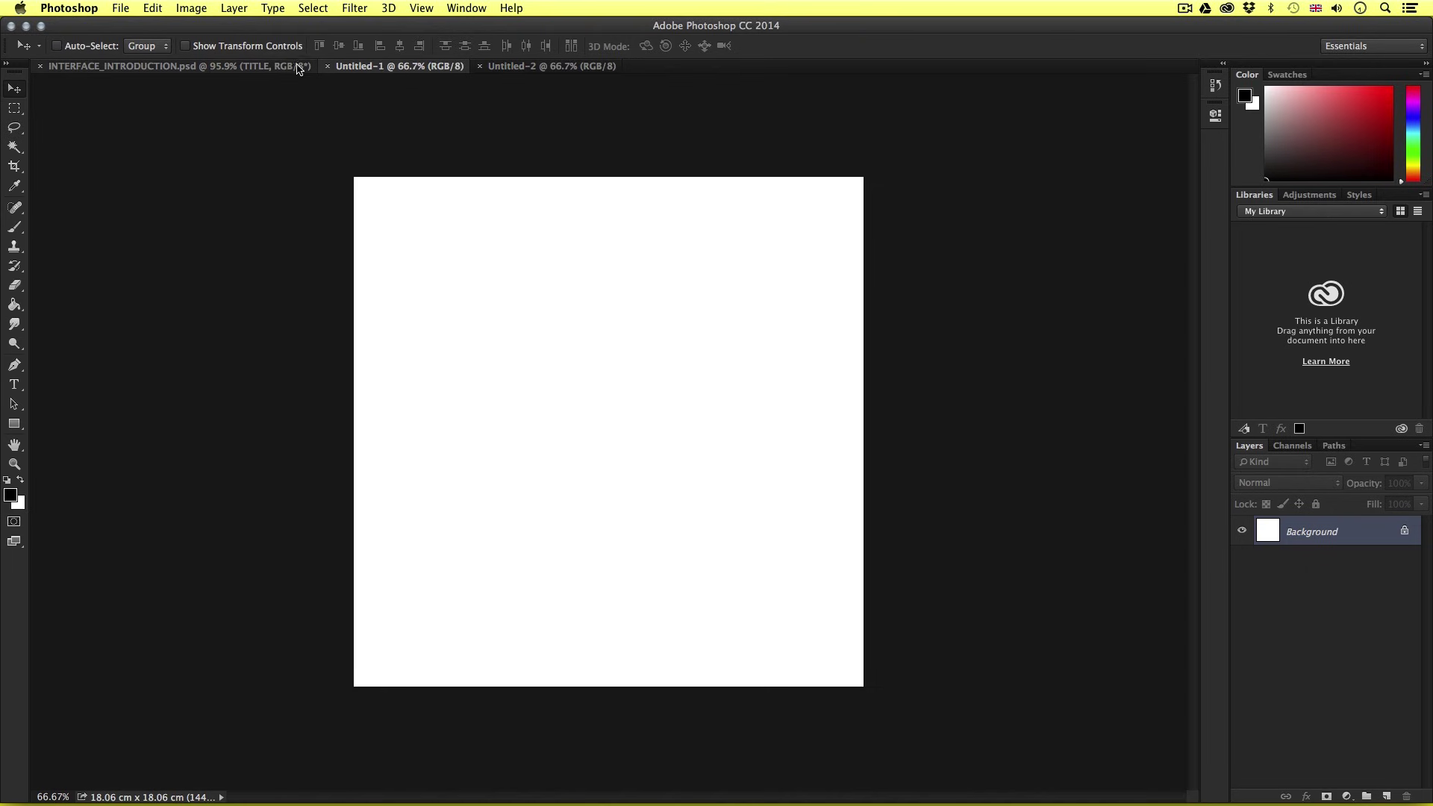
click(271, 68)
click(418, 66)
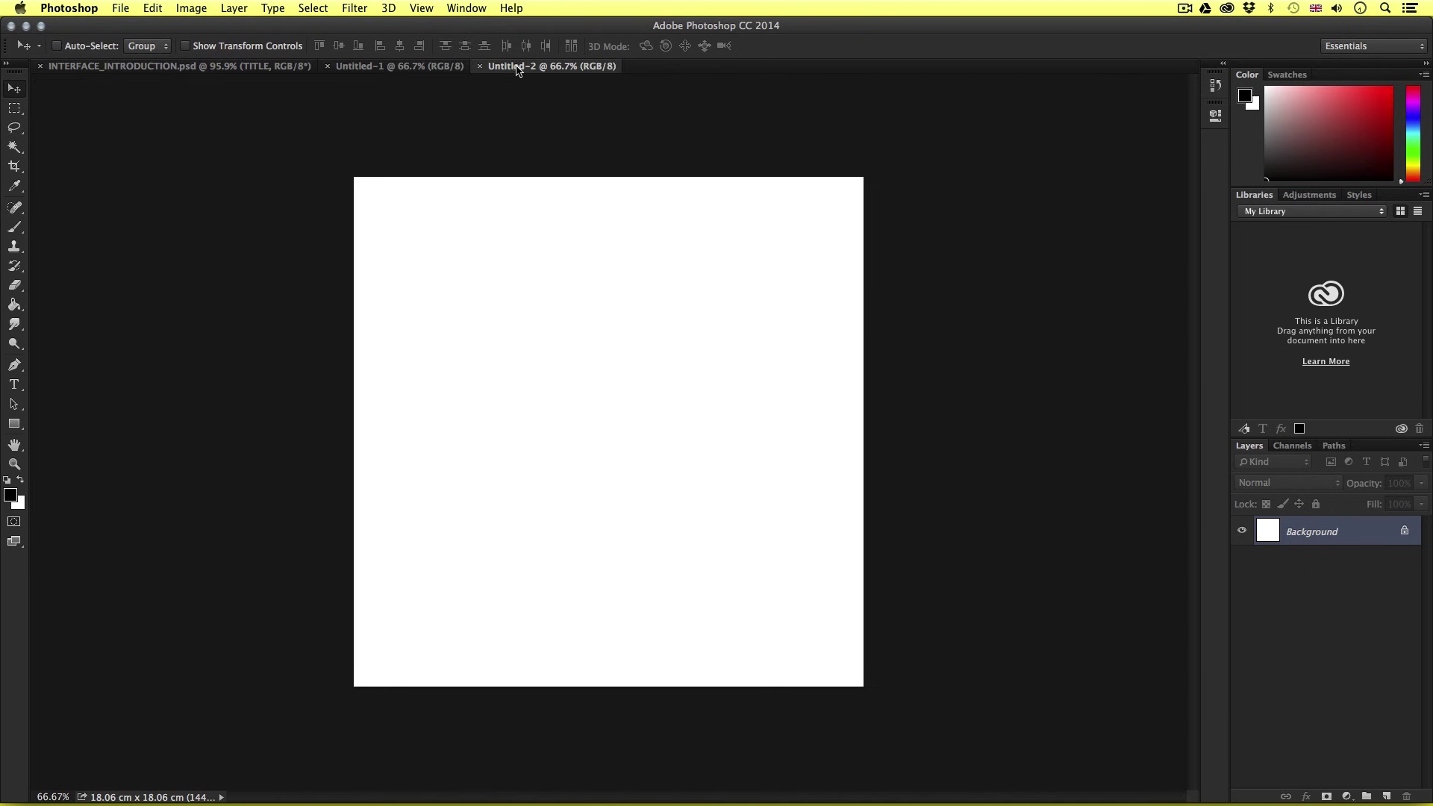
click(258, 67)
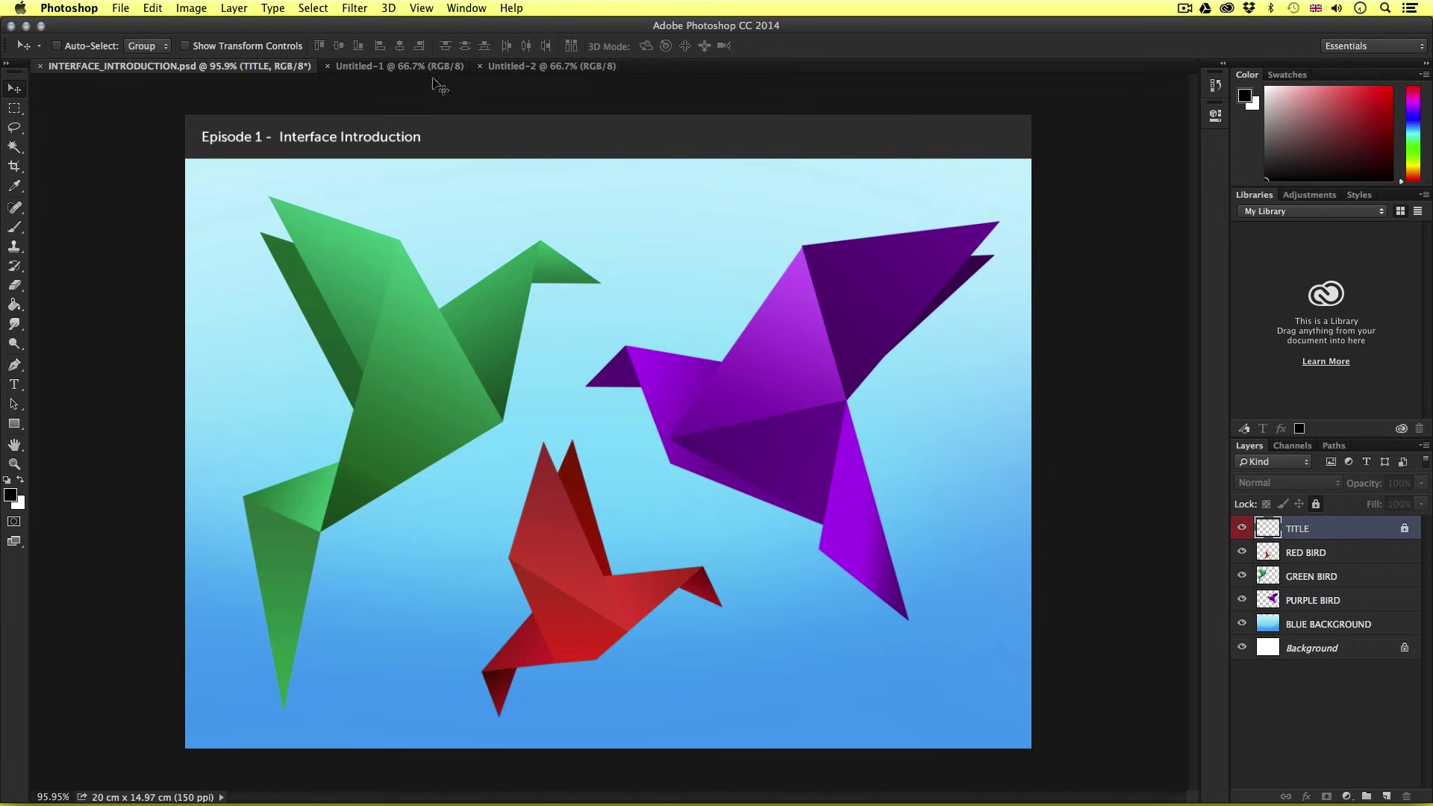
Close the blank Untitled-2 and Untitled-1 tabs, keeping INTERFACE_INTRODUCTION.psd open.
click(481, 69)
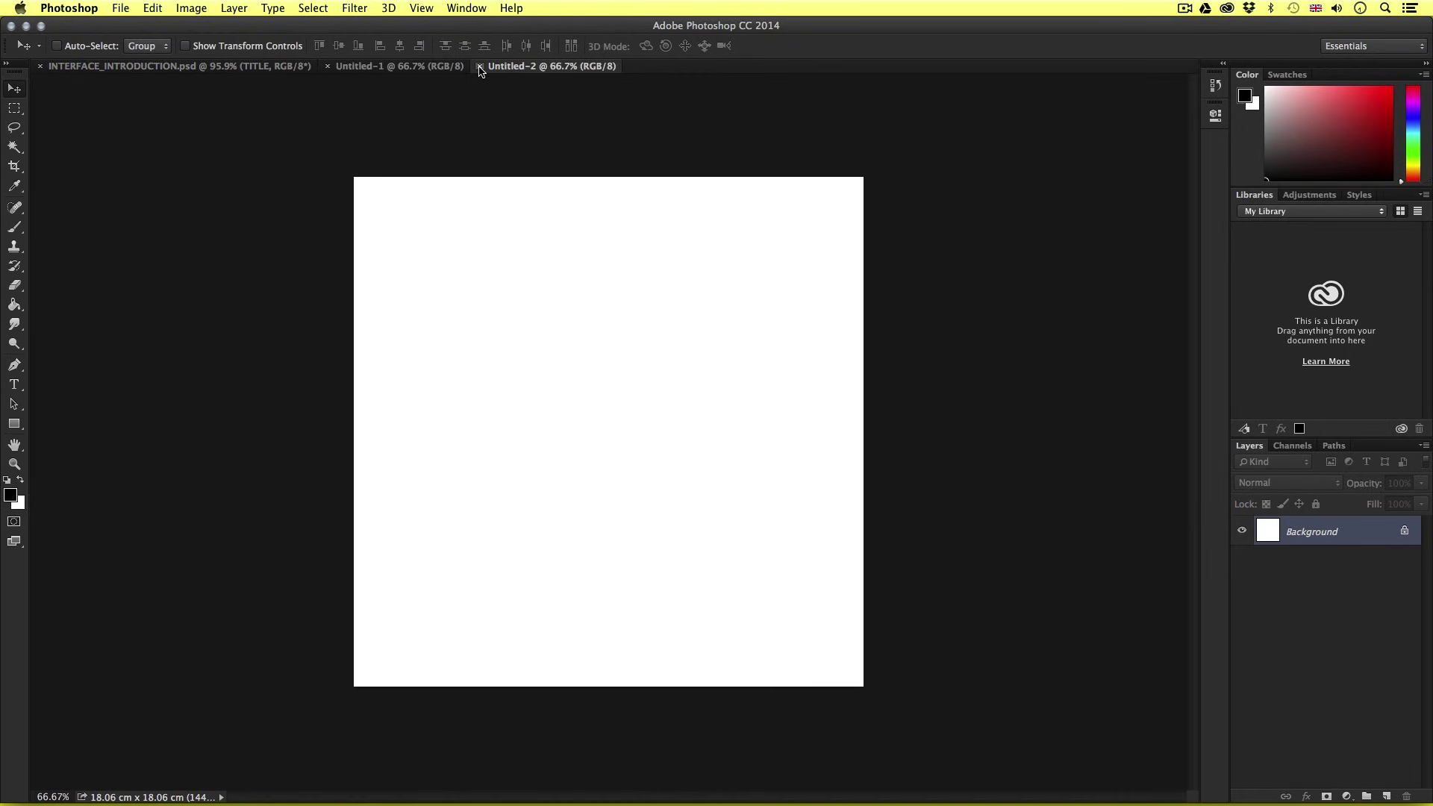
click(482, 69)
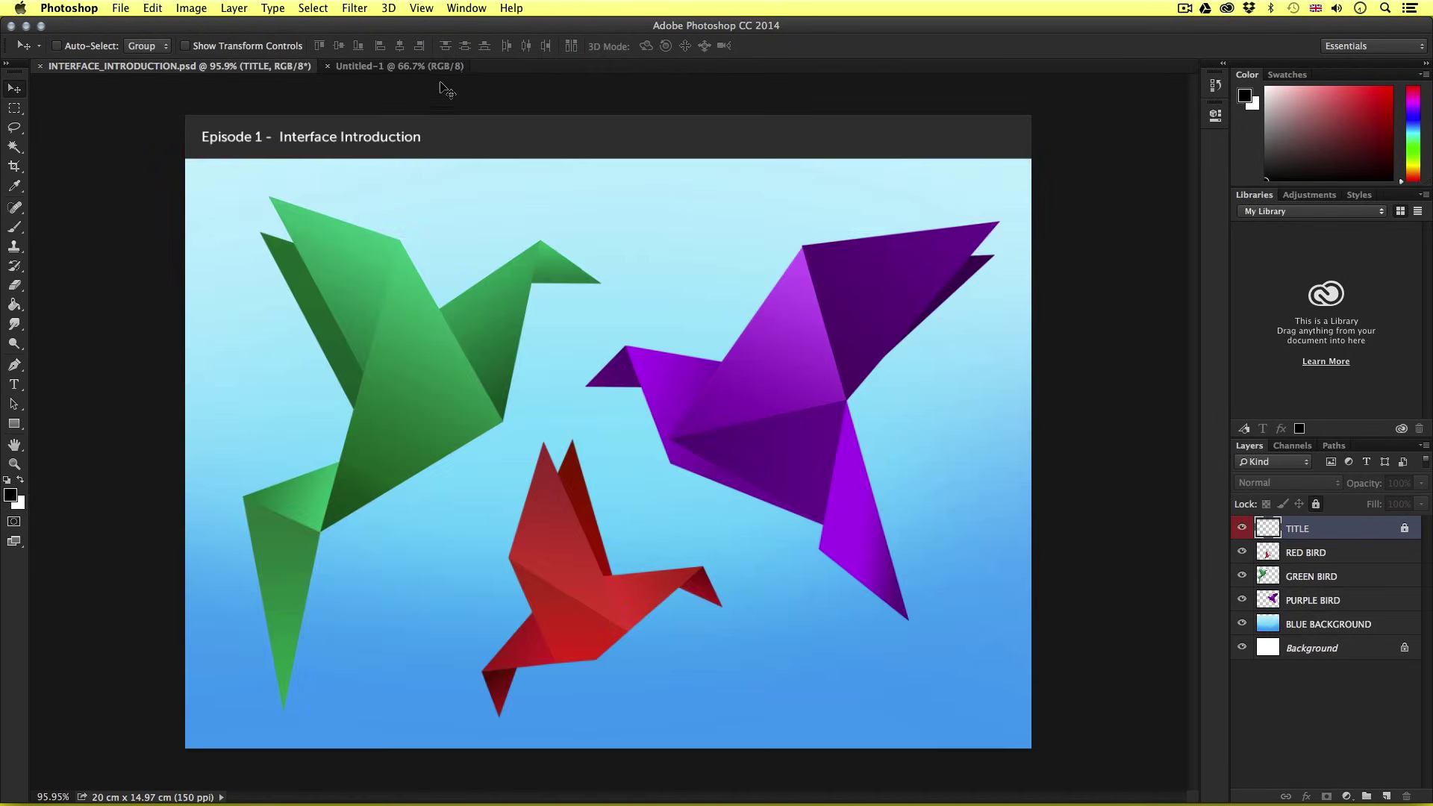
click(388, 67)
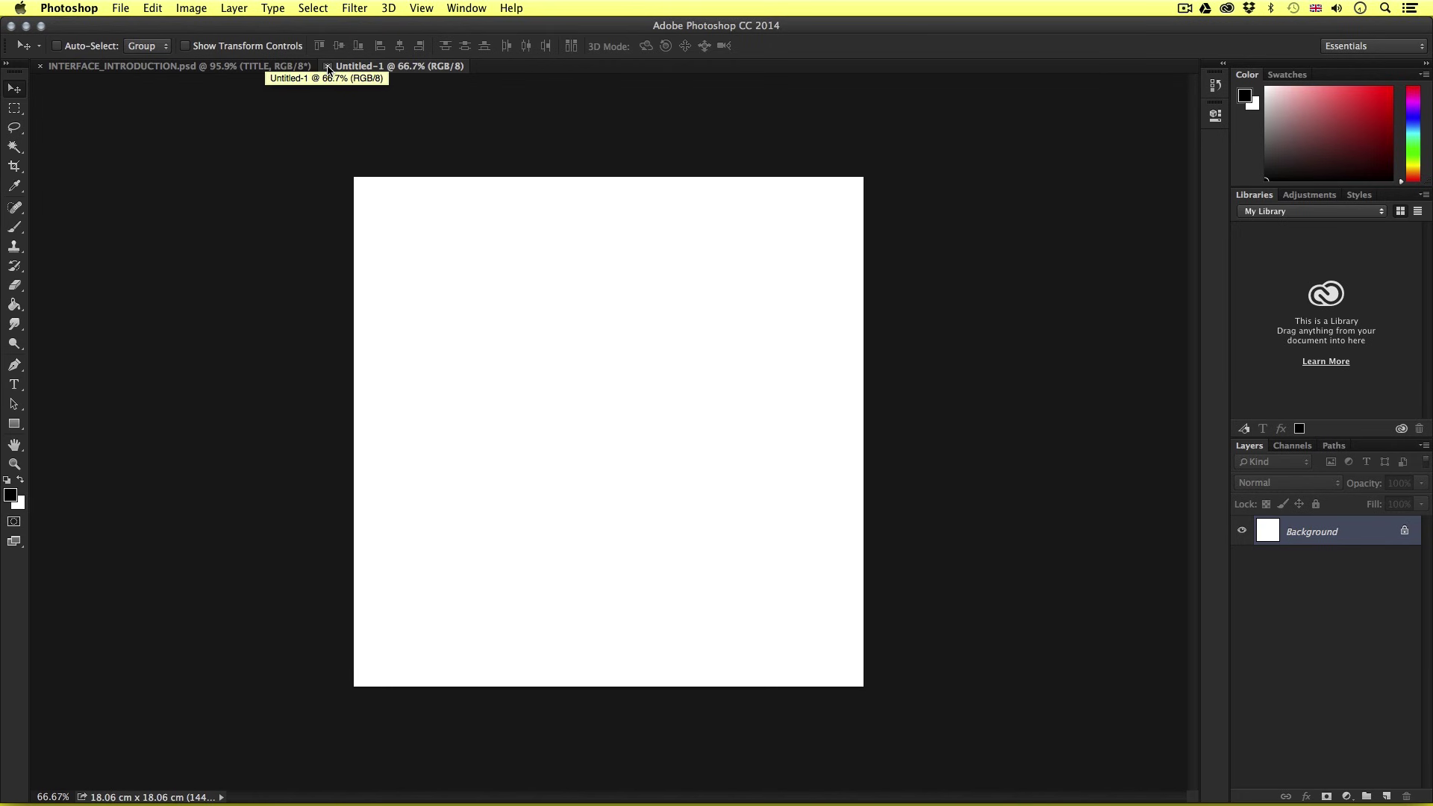
click(327, 67)
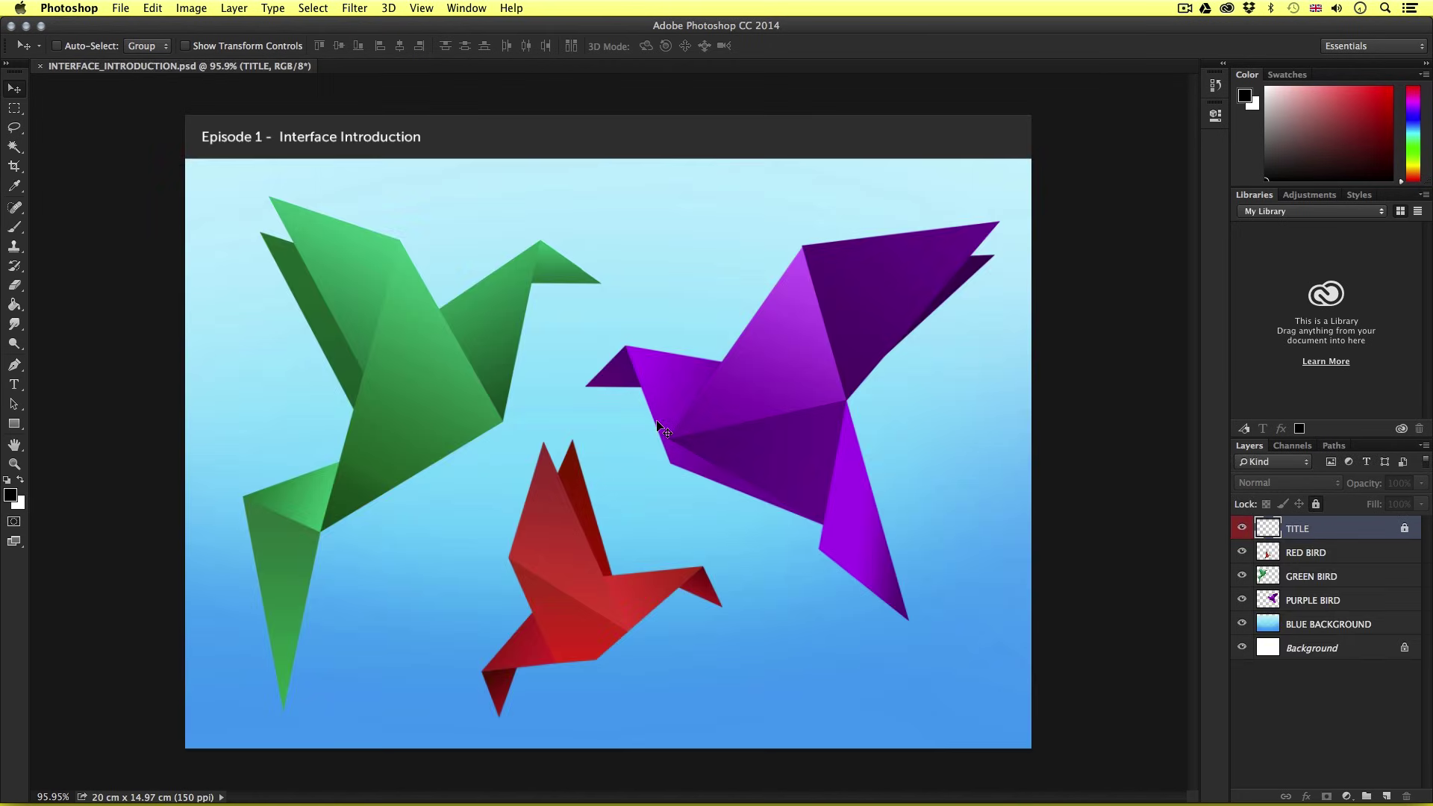